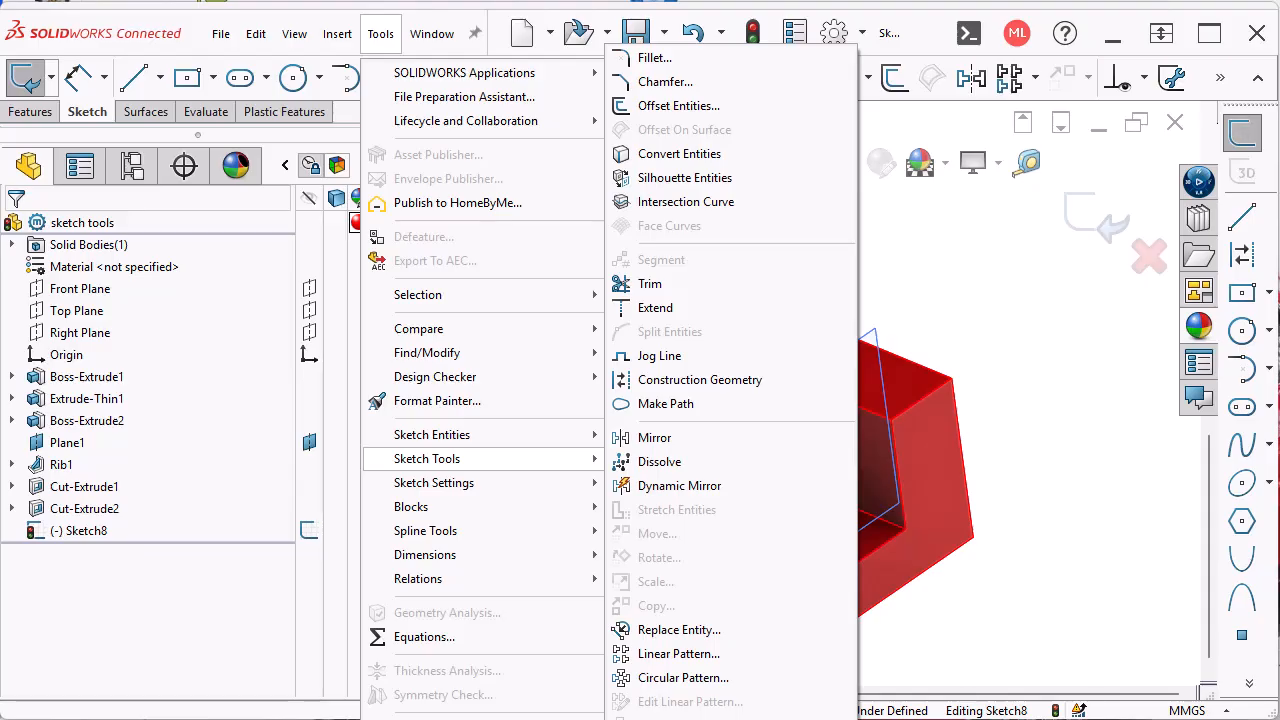
- Exit the open sketch and discard its changes
click(990, 596)
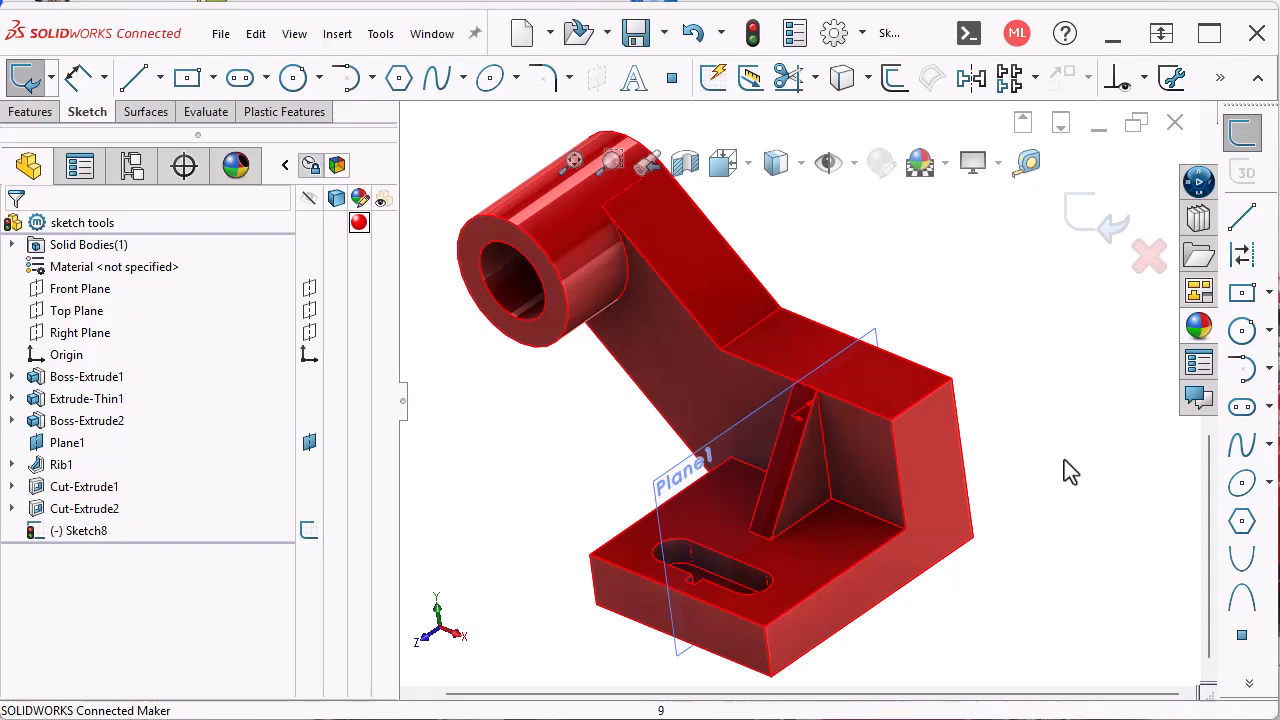
click(1148, 256)
- Start a sketch on the block's L-shaped side face and draw a center rectangle in the empty area beside the part
middle_drag(1106, 356, 858, 537)
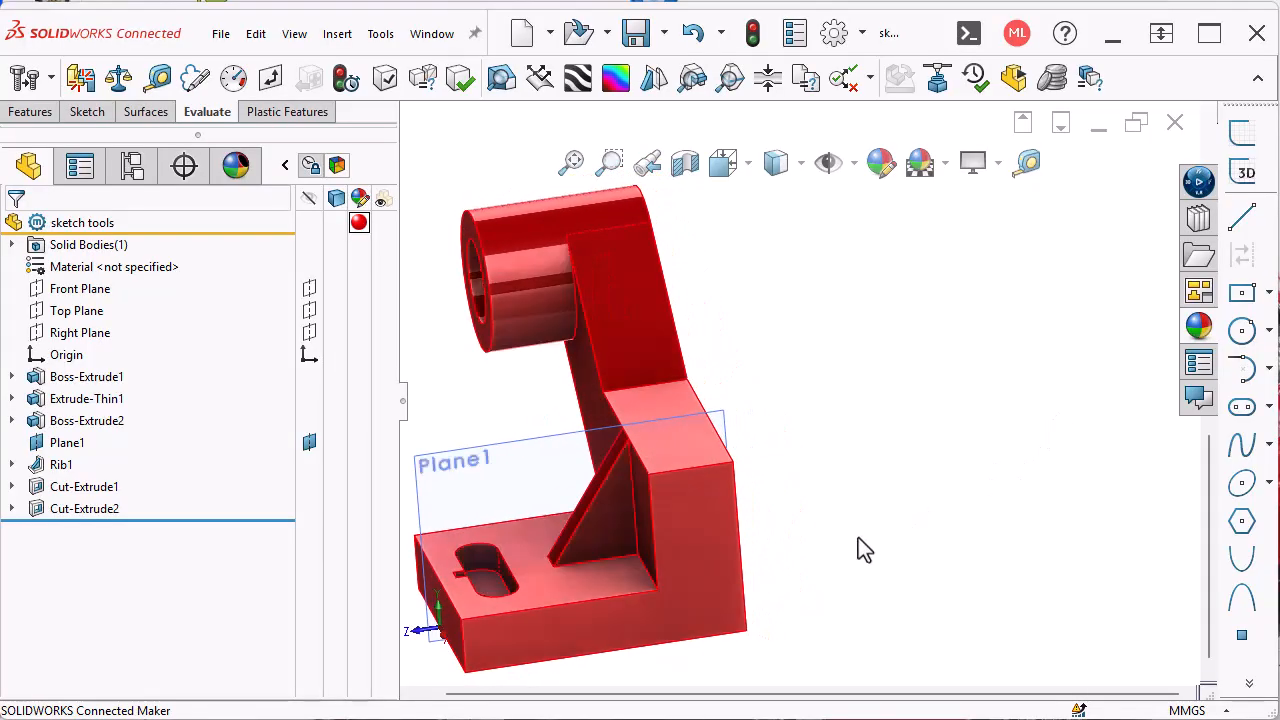
click(726, 608)
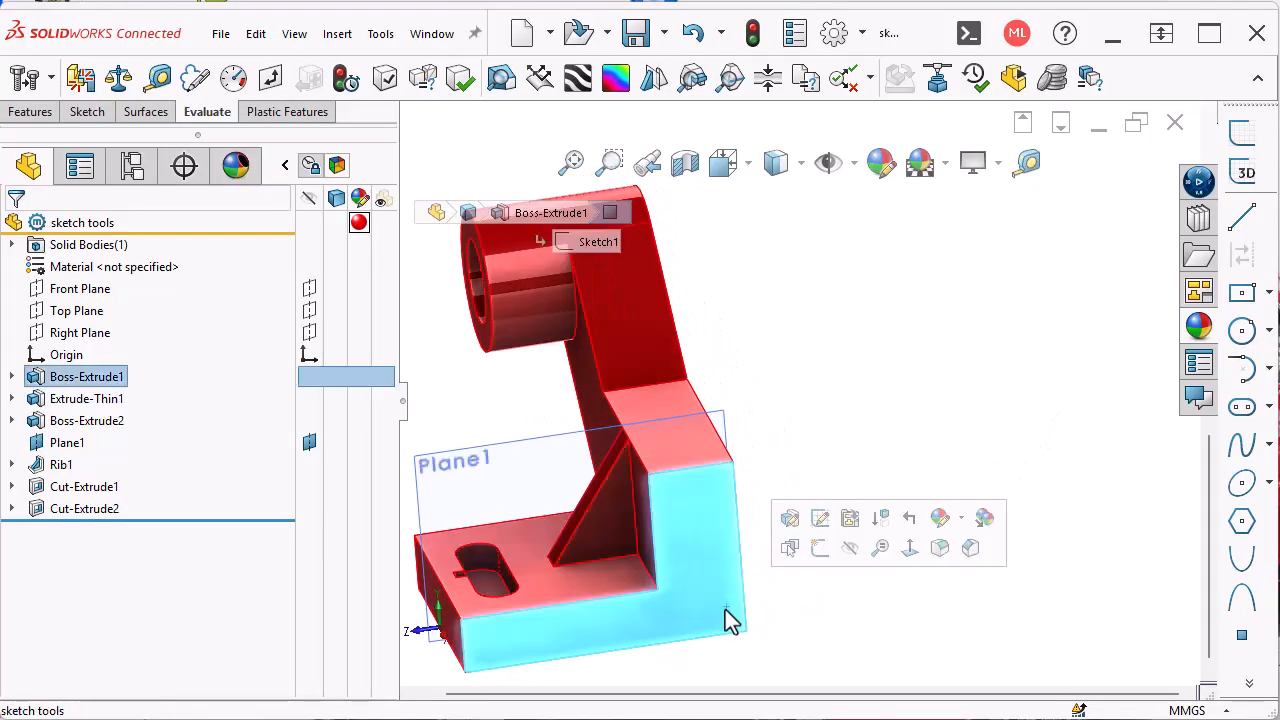
click(819, 548)
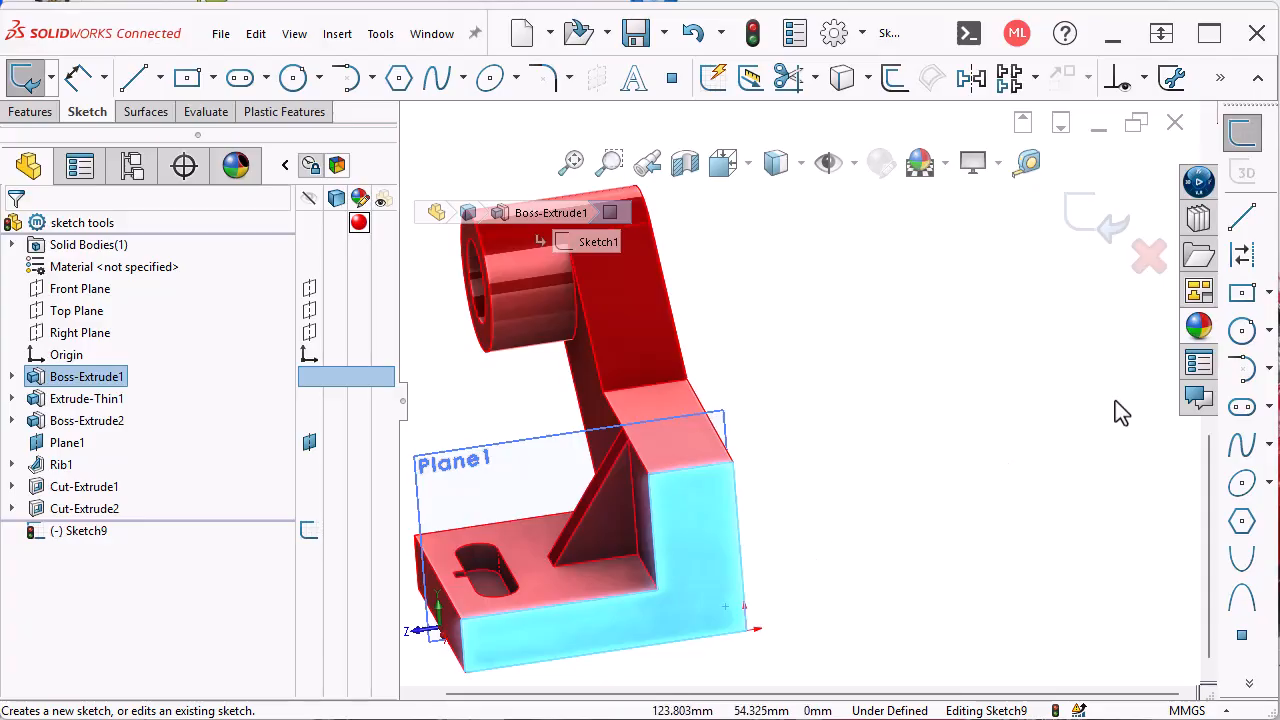
click(1242, 292)
click(922, 520)
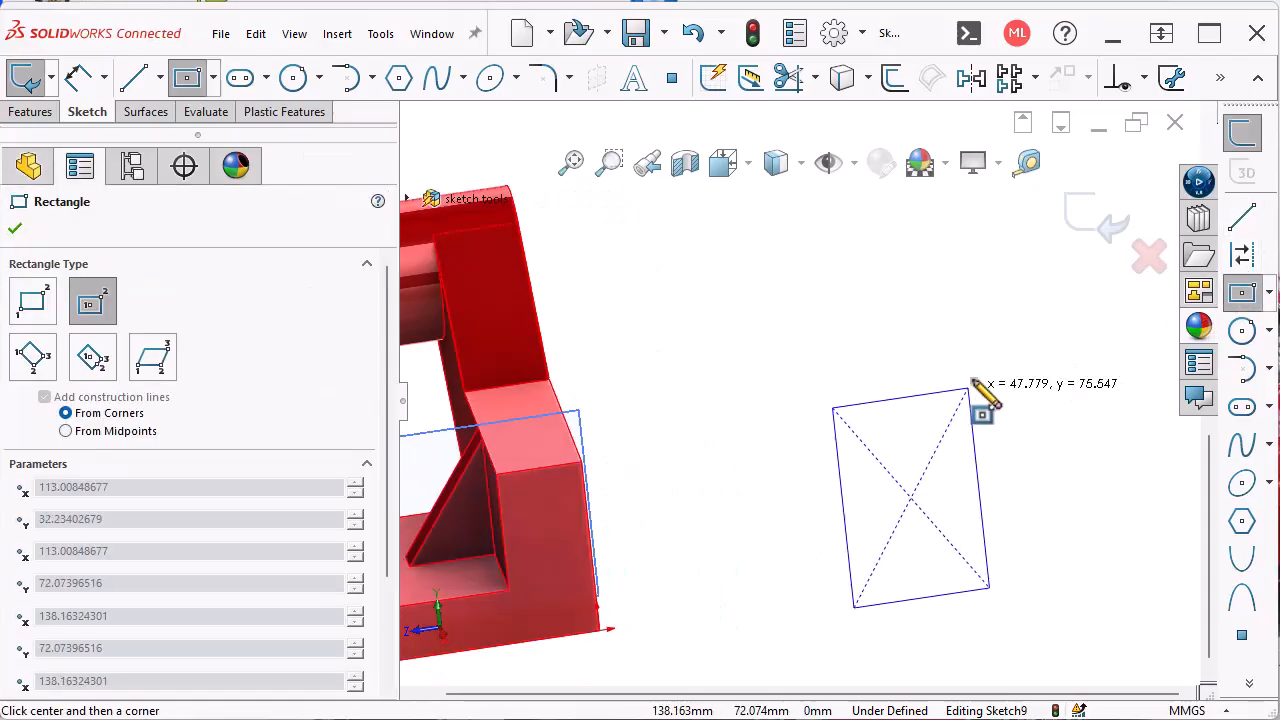
click(1011, 376)
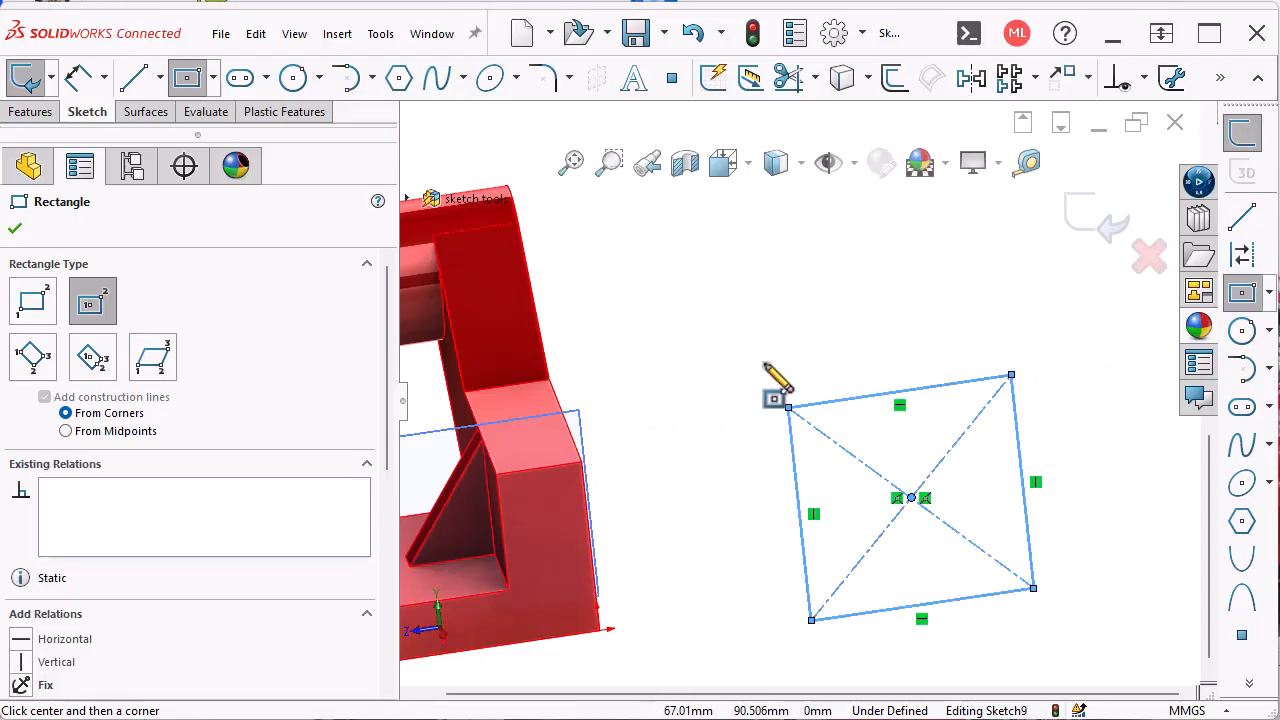
key(Escape)
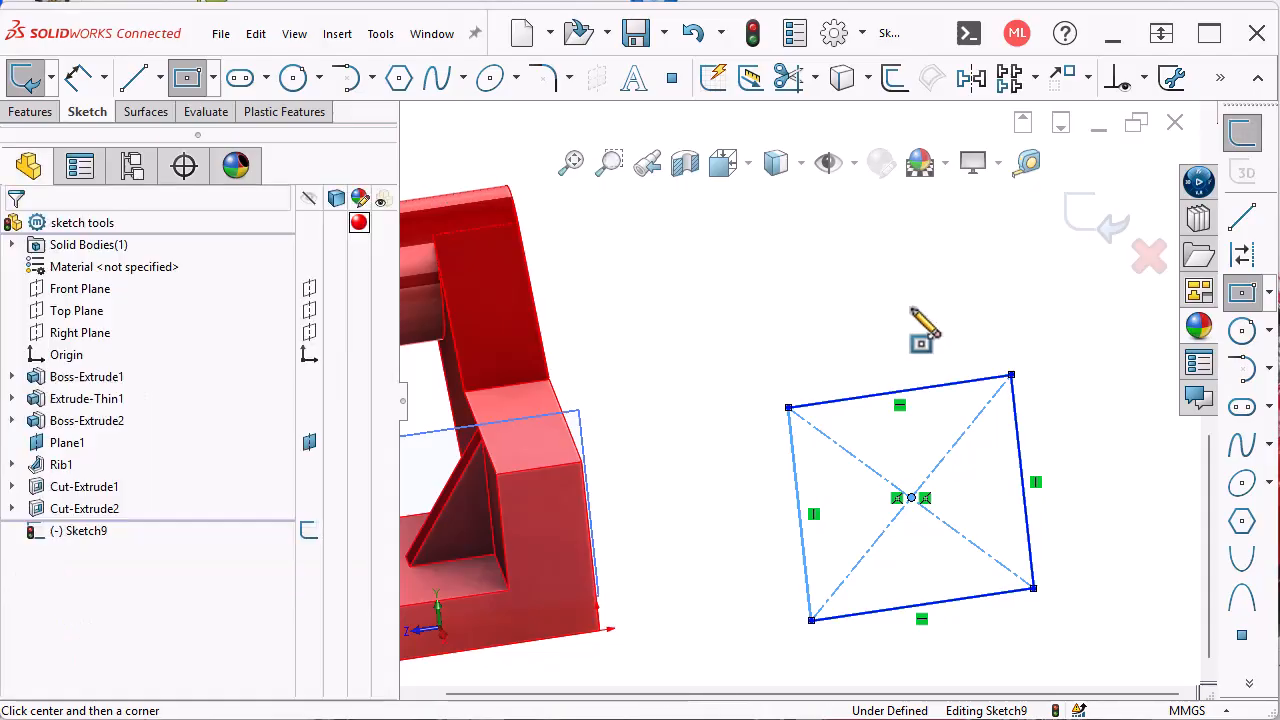
- Apply 10 mm sketch fillets to the rectangle's upper-left and lower-left corners, with each fillet dimensioned
click(568, 77)
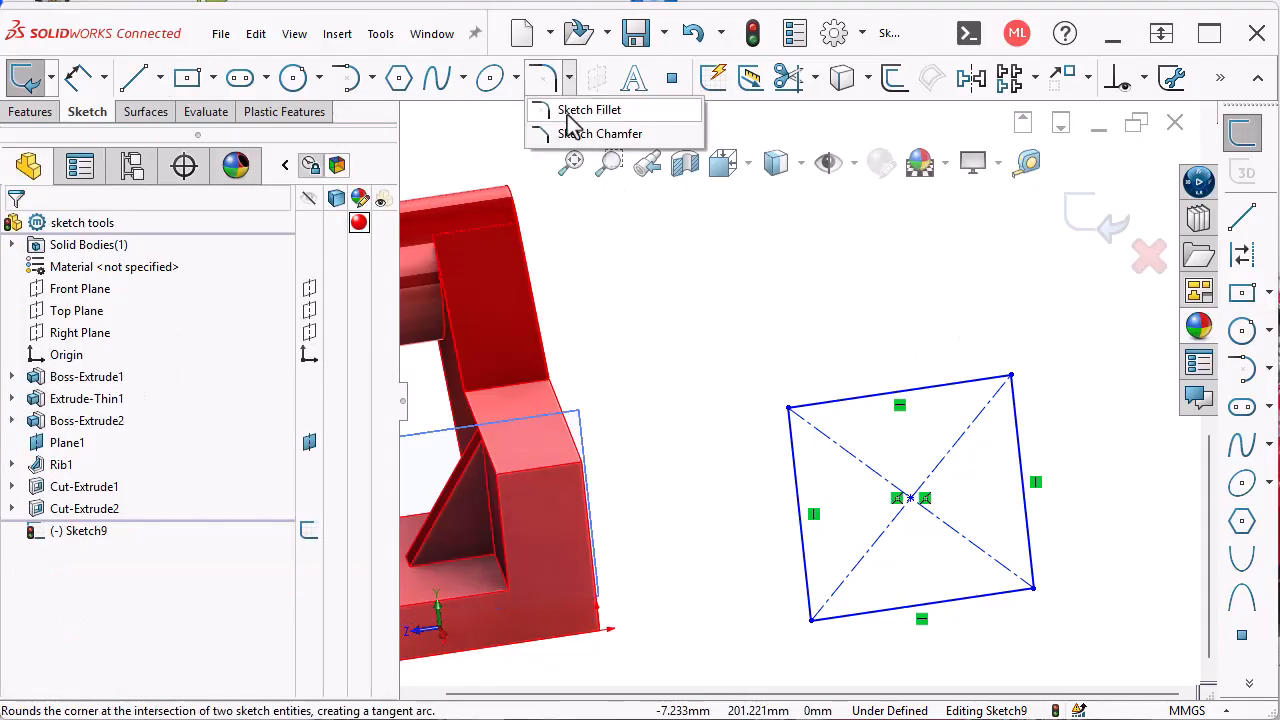
click(791, 413)
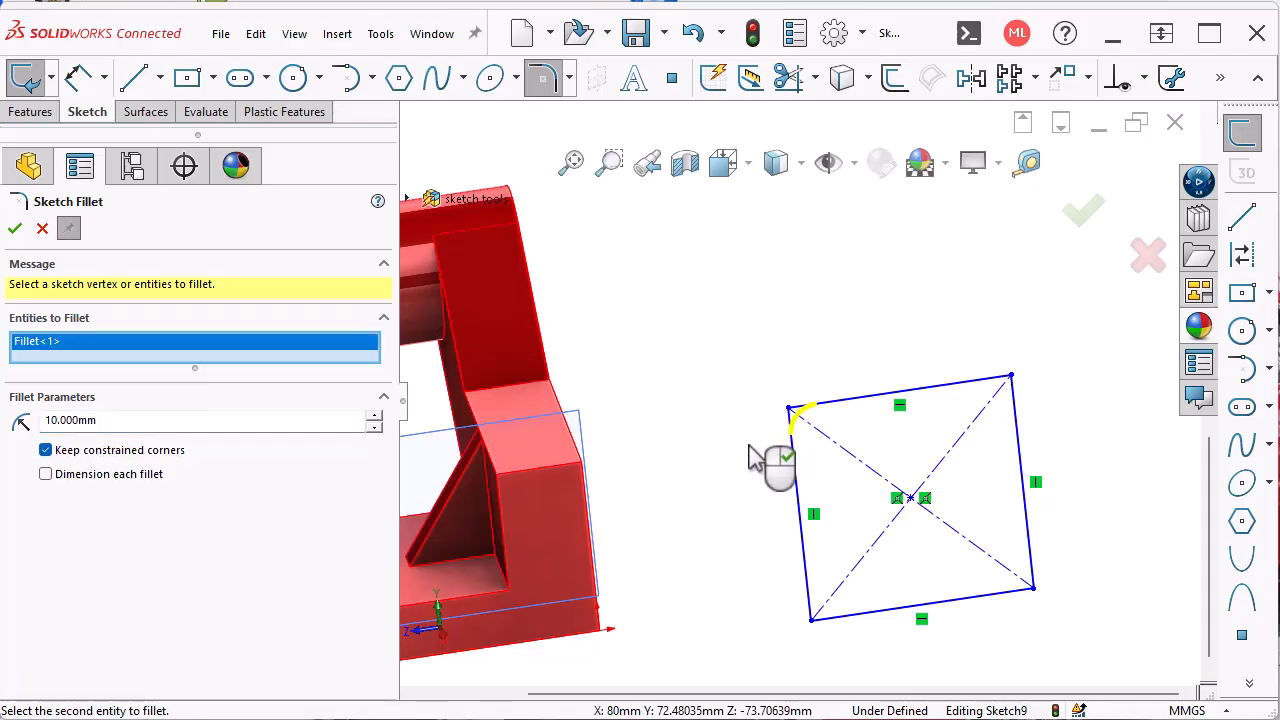
click(808, 590)
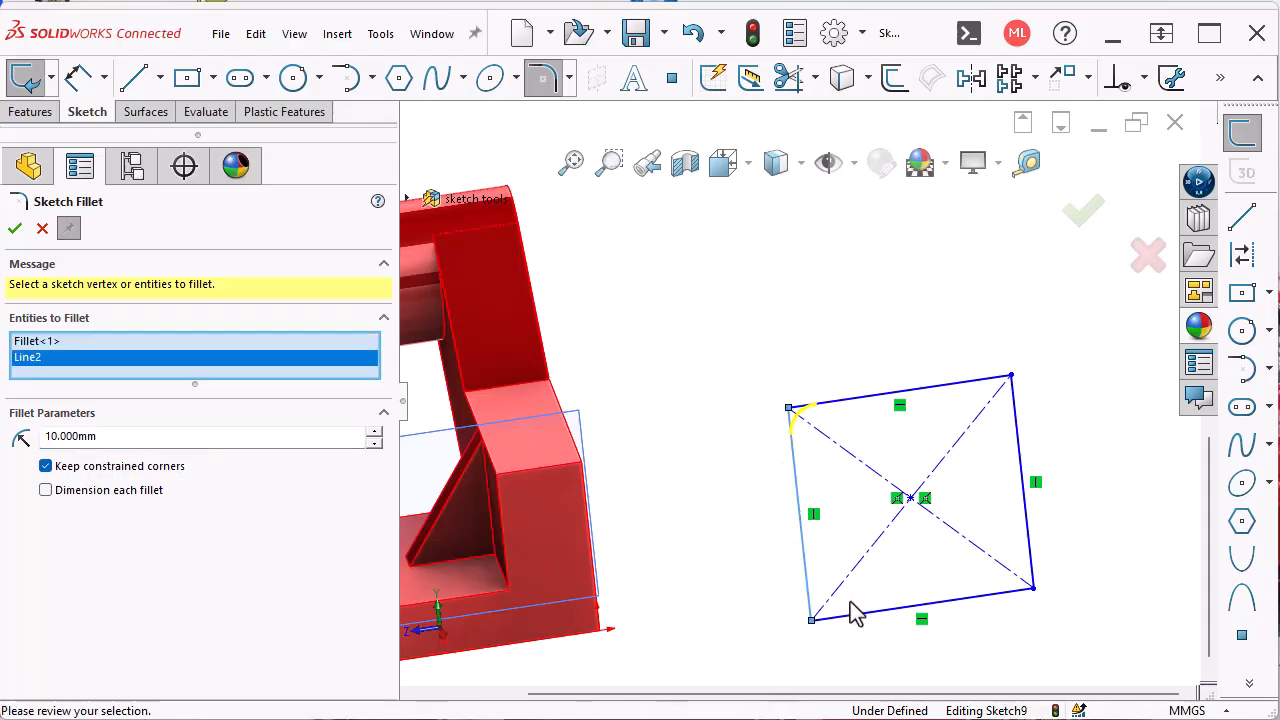
click(857, 620)
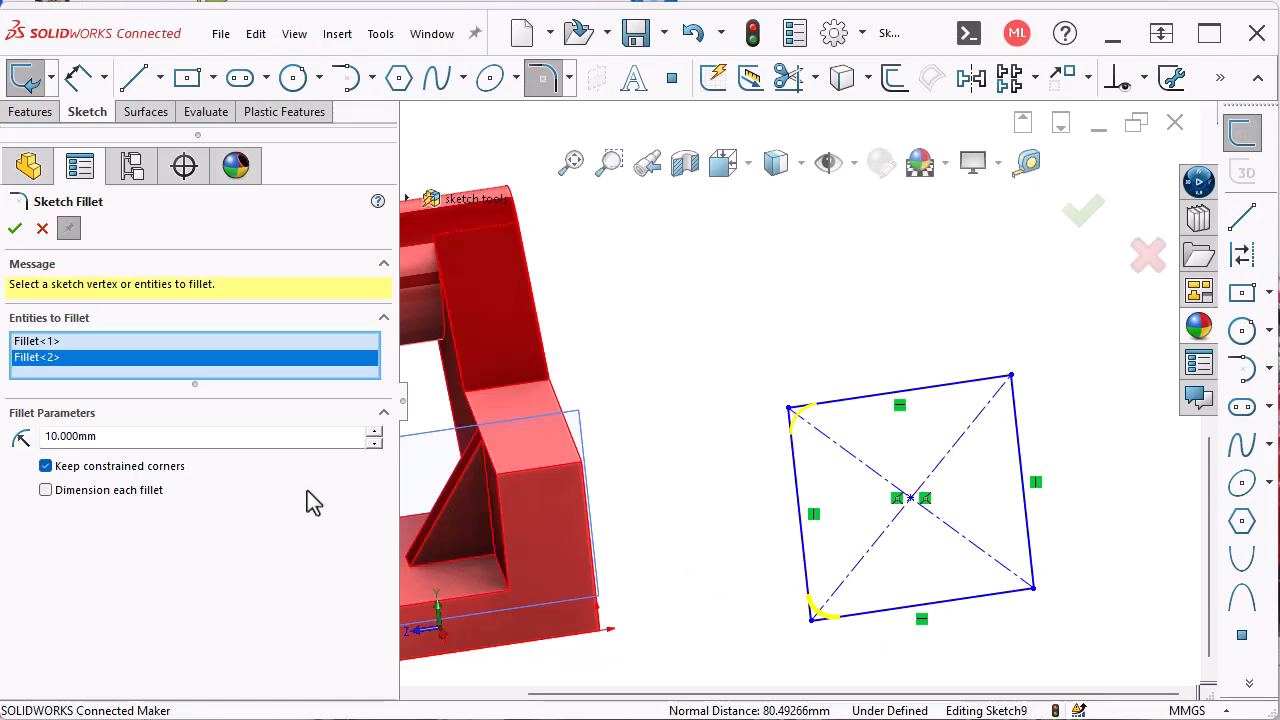
click(45, 490)
click(128, 436)
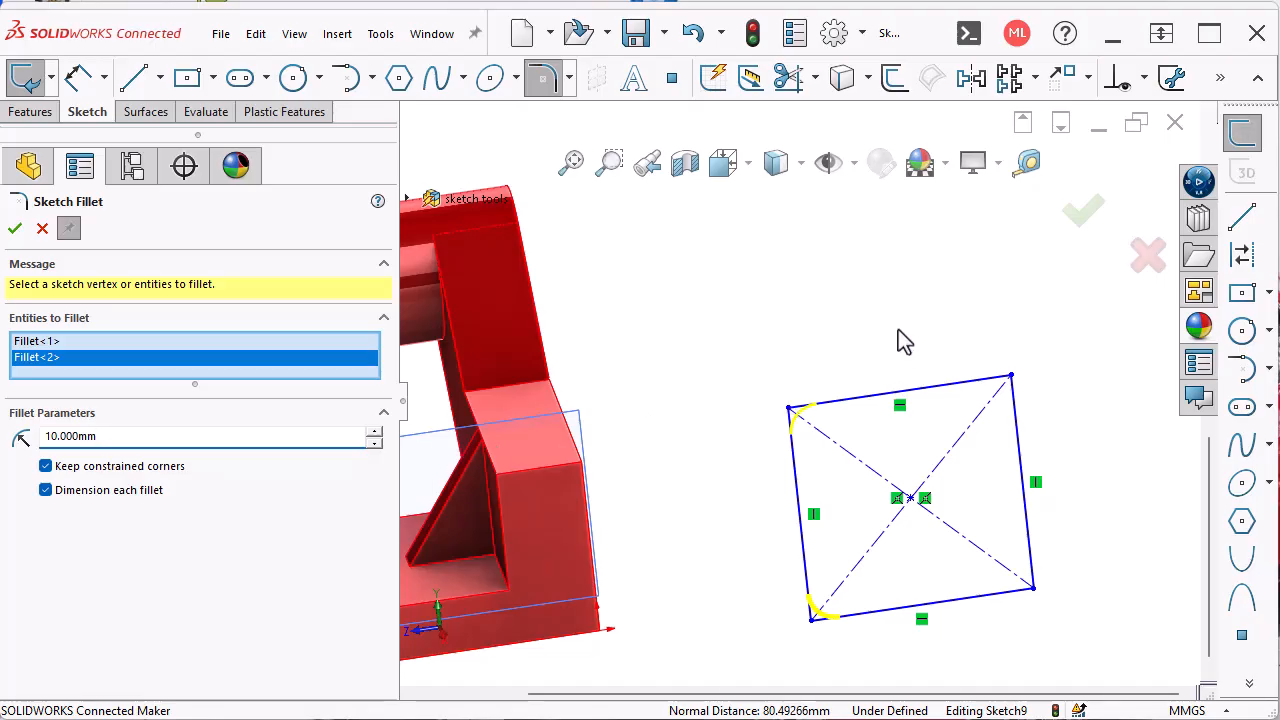
key(Return)
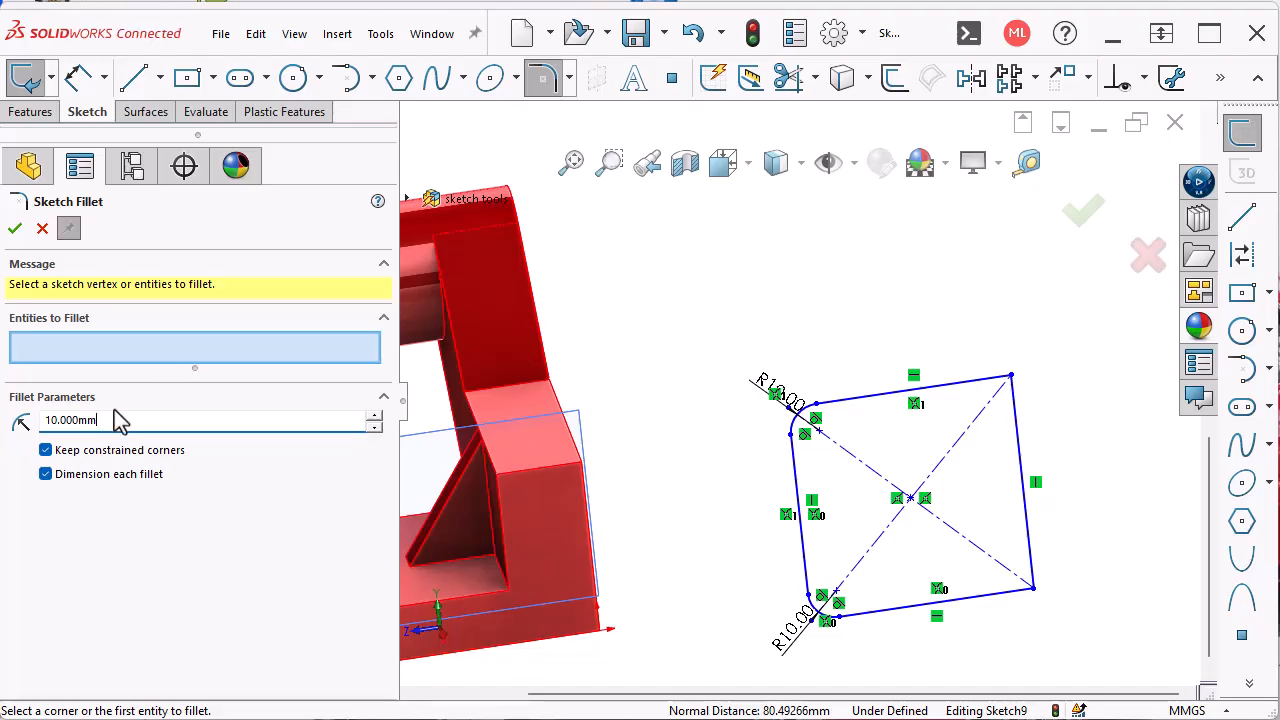
- Add a 5 mm sketch fillet to the rectangle's upper-right corner and finish the fillet command
key(ctrl+a)
text(5)
click(1011, 377)
key(Return)
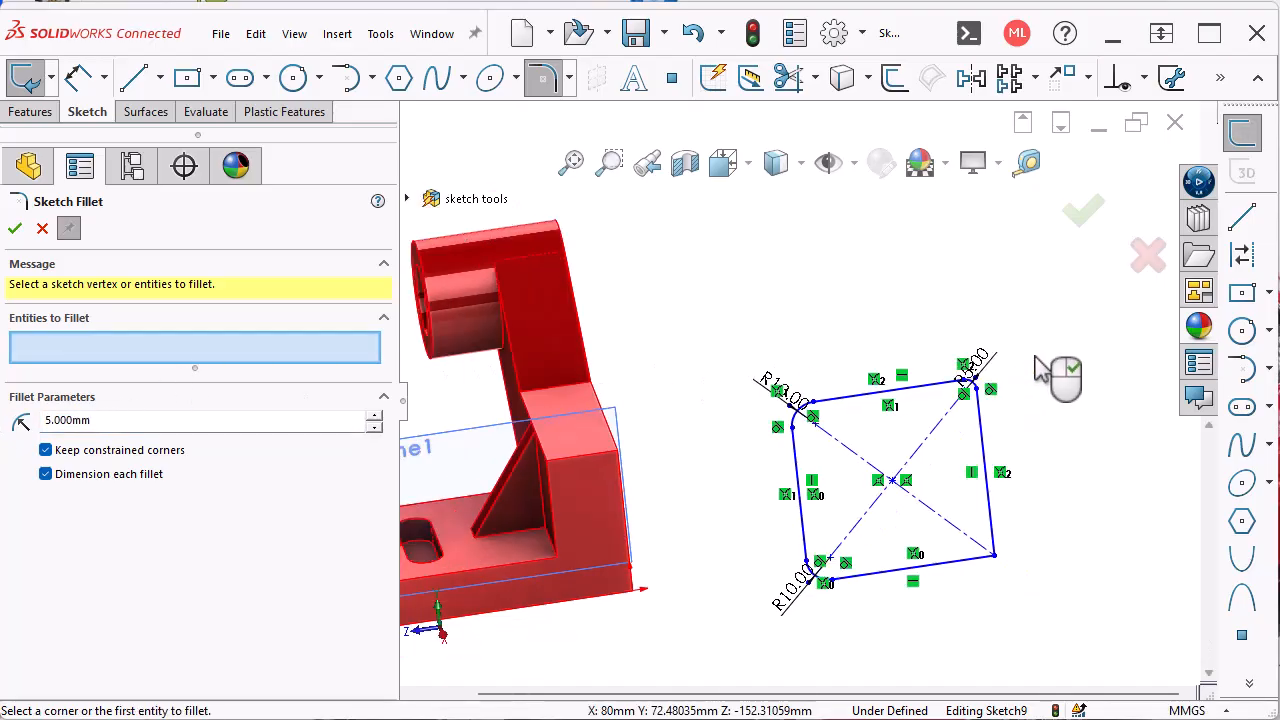
scroll(945, 432, down, 2)
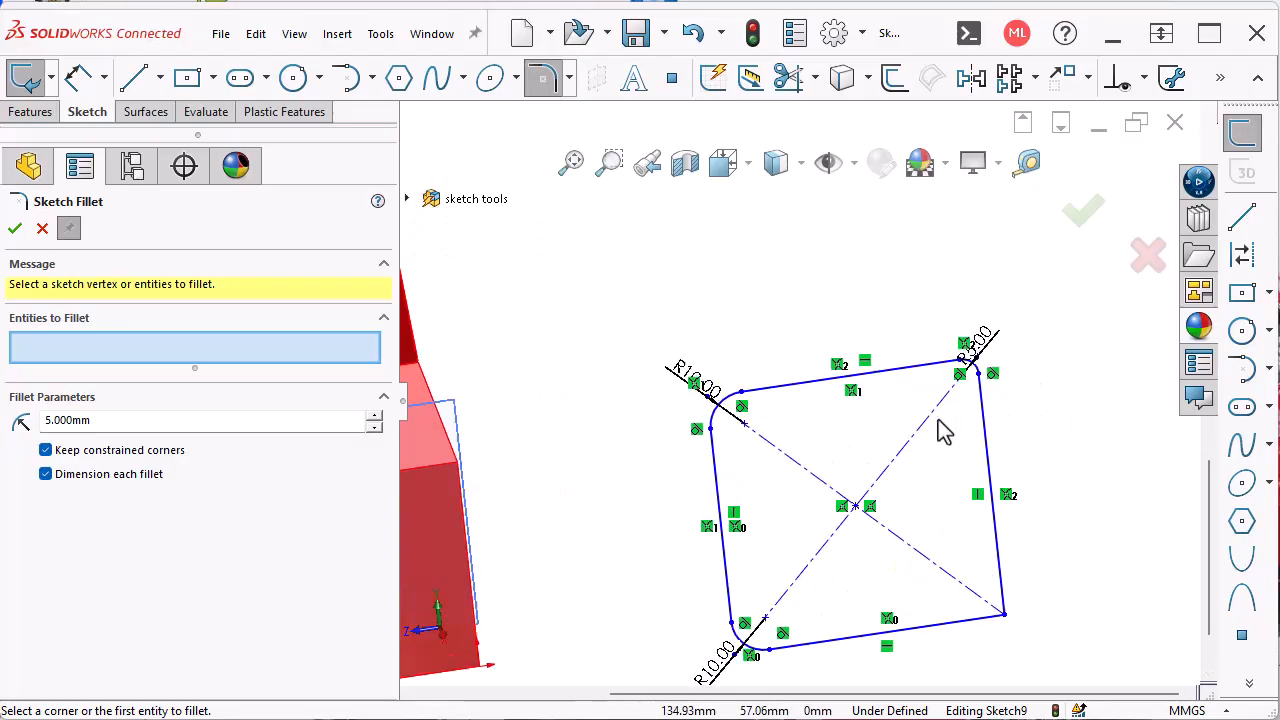
scroll(945, 432, down, 3)
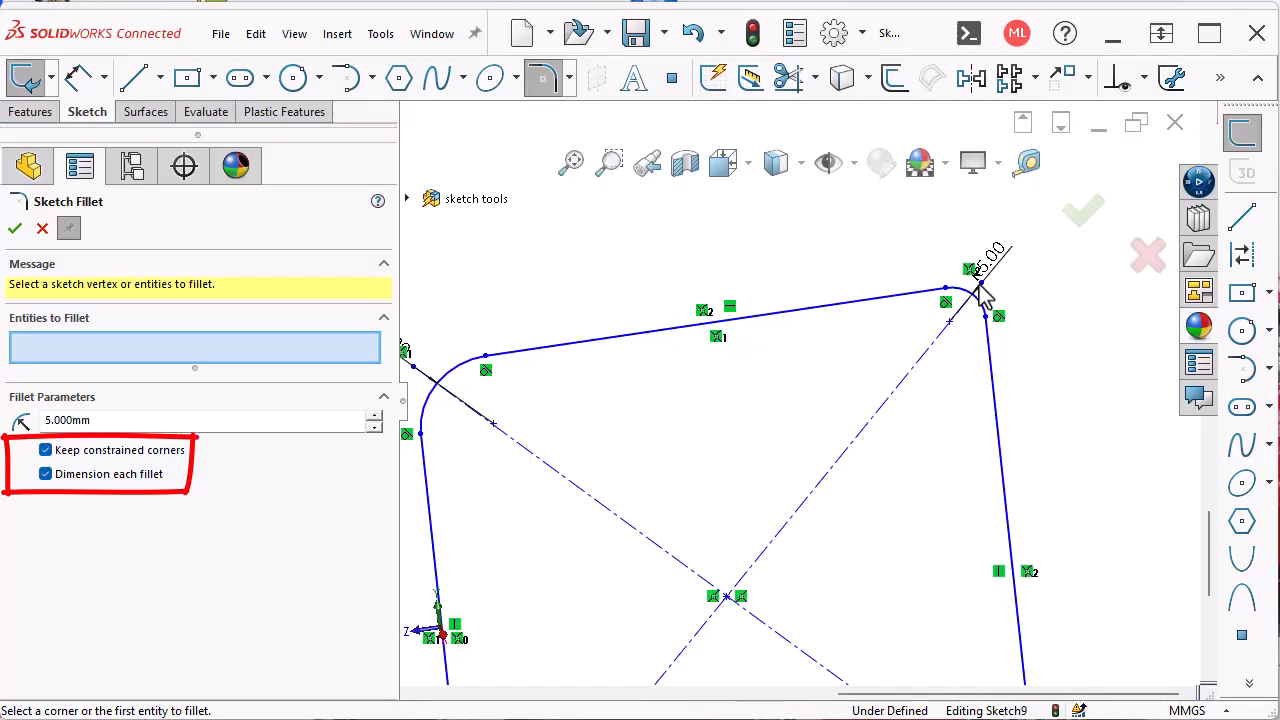
key(Escape)
- Reposition the rectangle's top edge and hide the sketch relation symbols
mouse_move(820, 306)
mouse_down()
mouse_move(851, 549)
mouse_move(872, 587)
mouse_move(851, 297)
mouse_move(883, 346)
mouse_up()
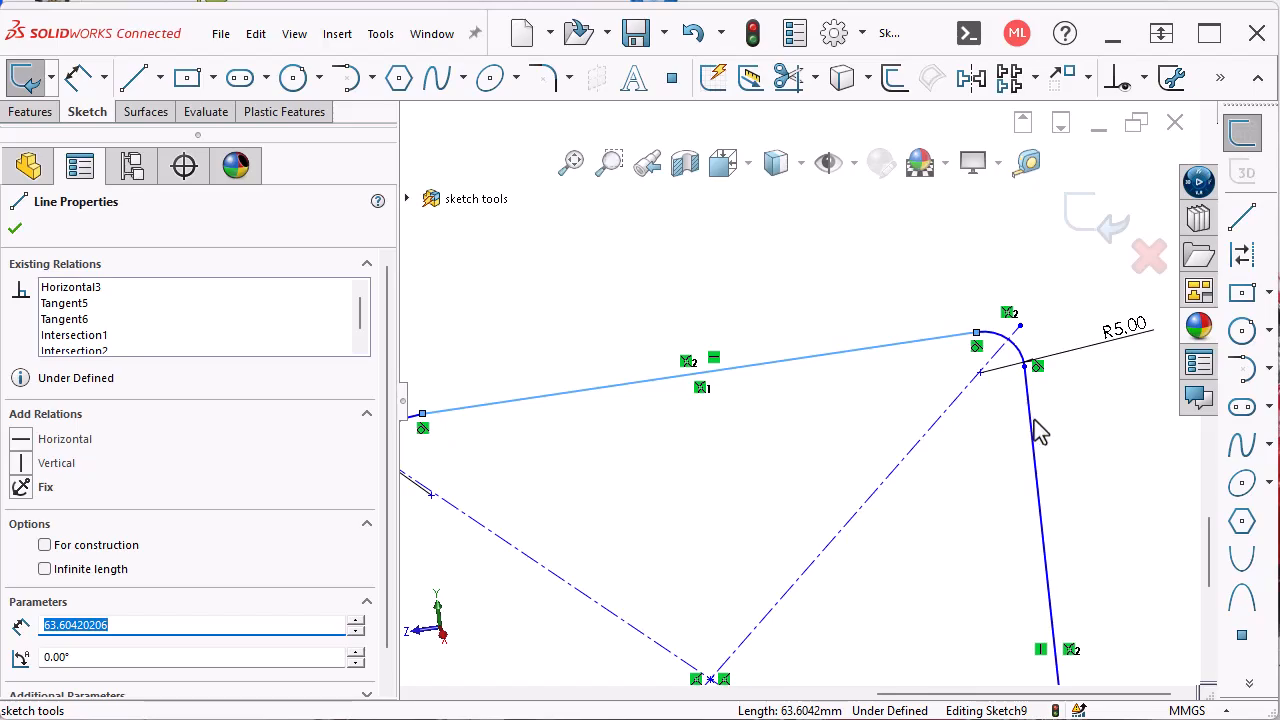
click(1072, 434)
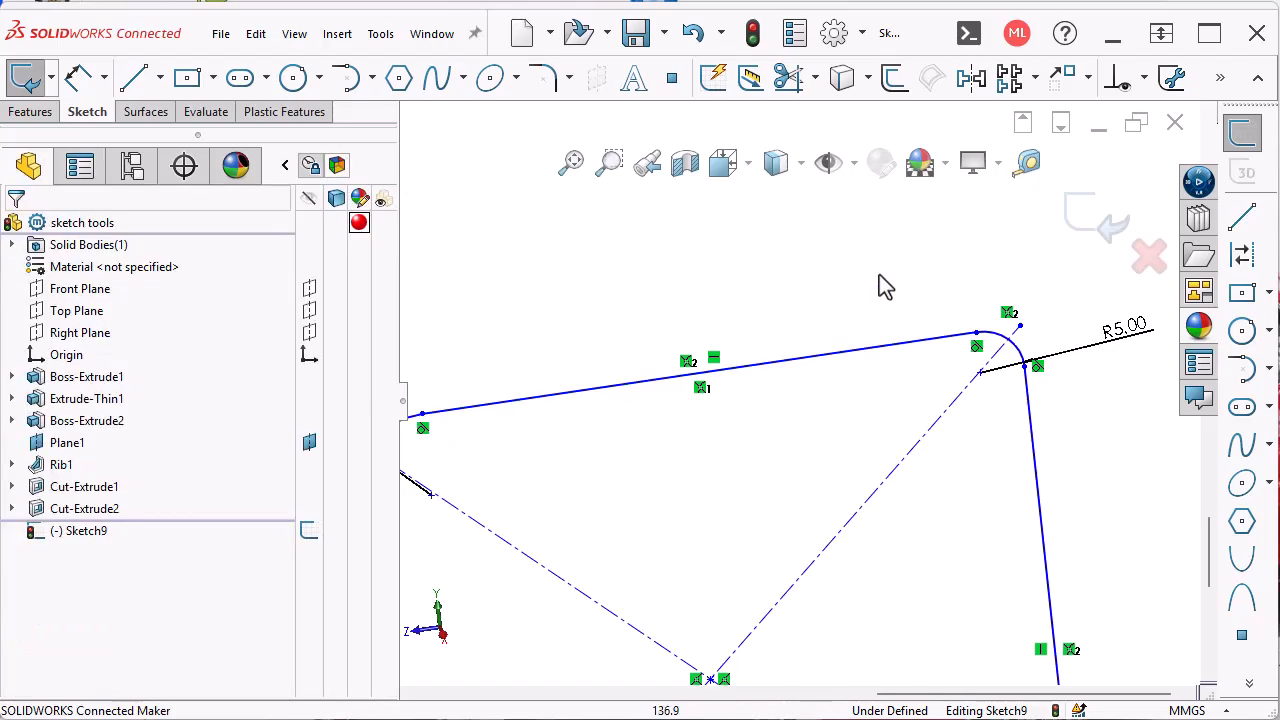
click(855, 163)
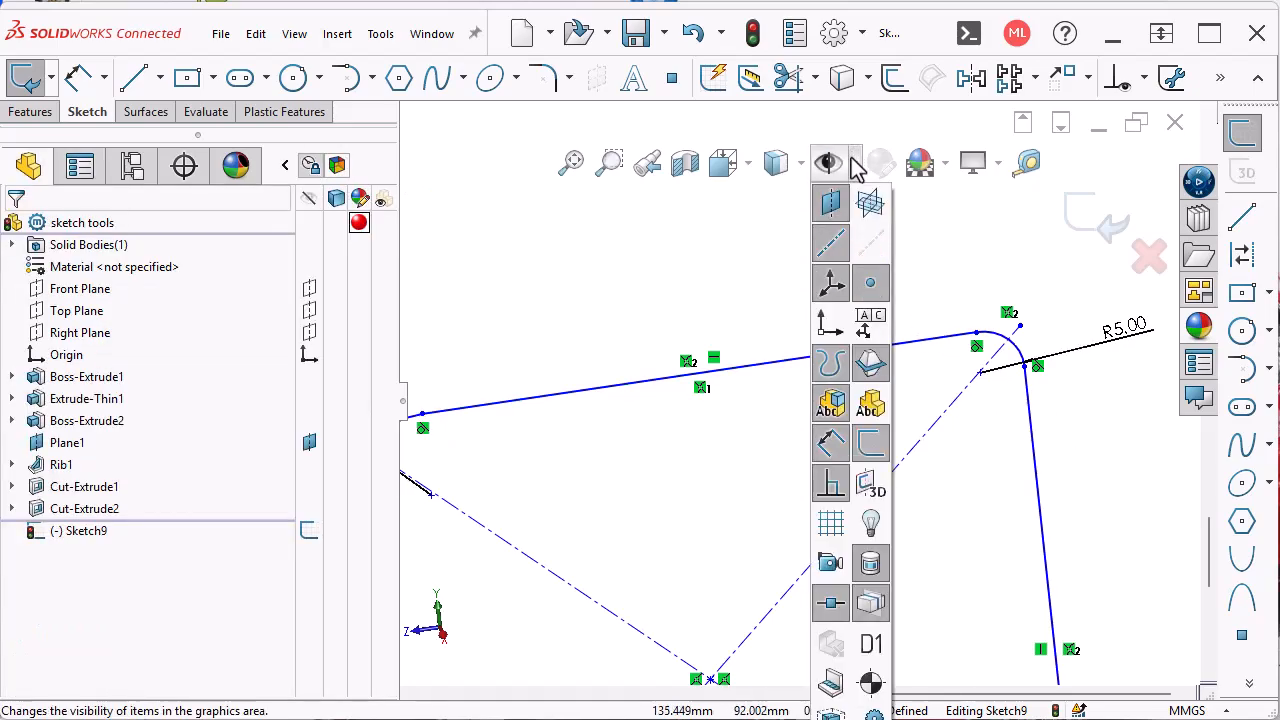
click(849, 500)
scroll(1084, 496, up, 5)
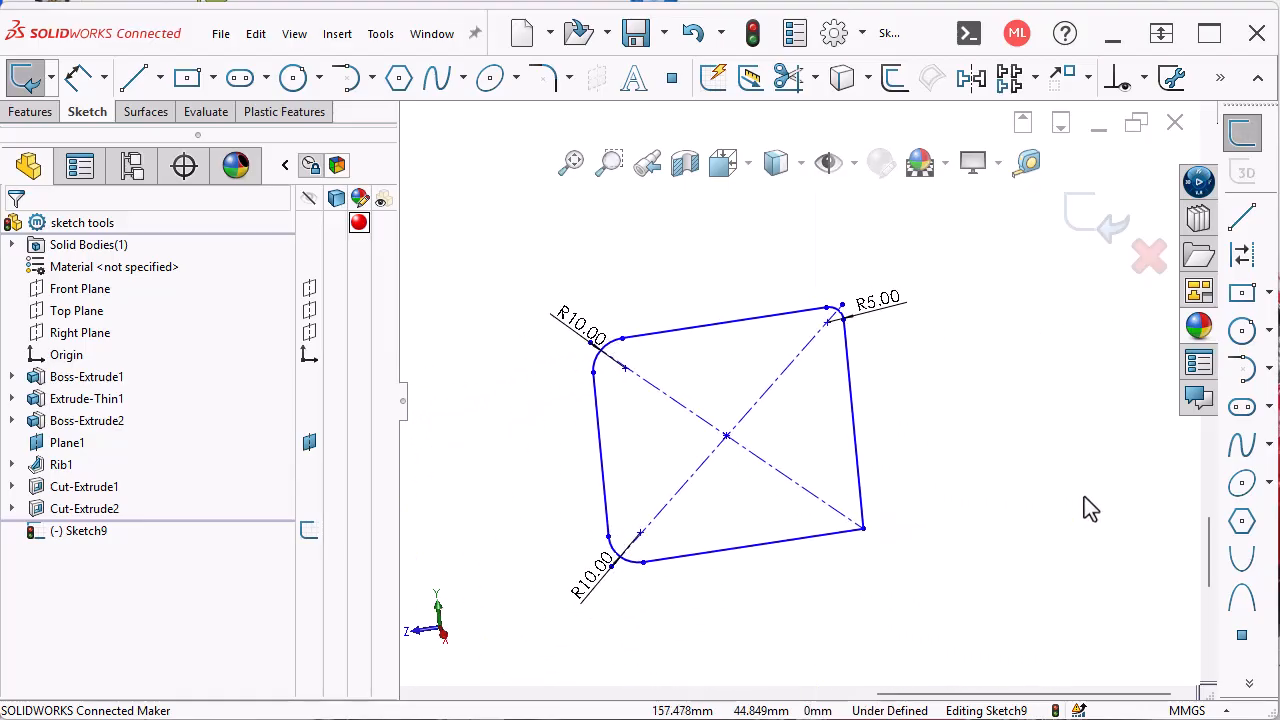
- Undo the corner fillets and chamfer the rectangle's upper-left corner with an equal distance of 10 mm
key(ctrl+z)
click(568, 77)
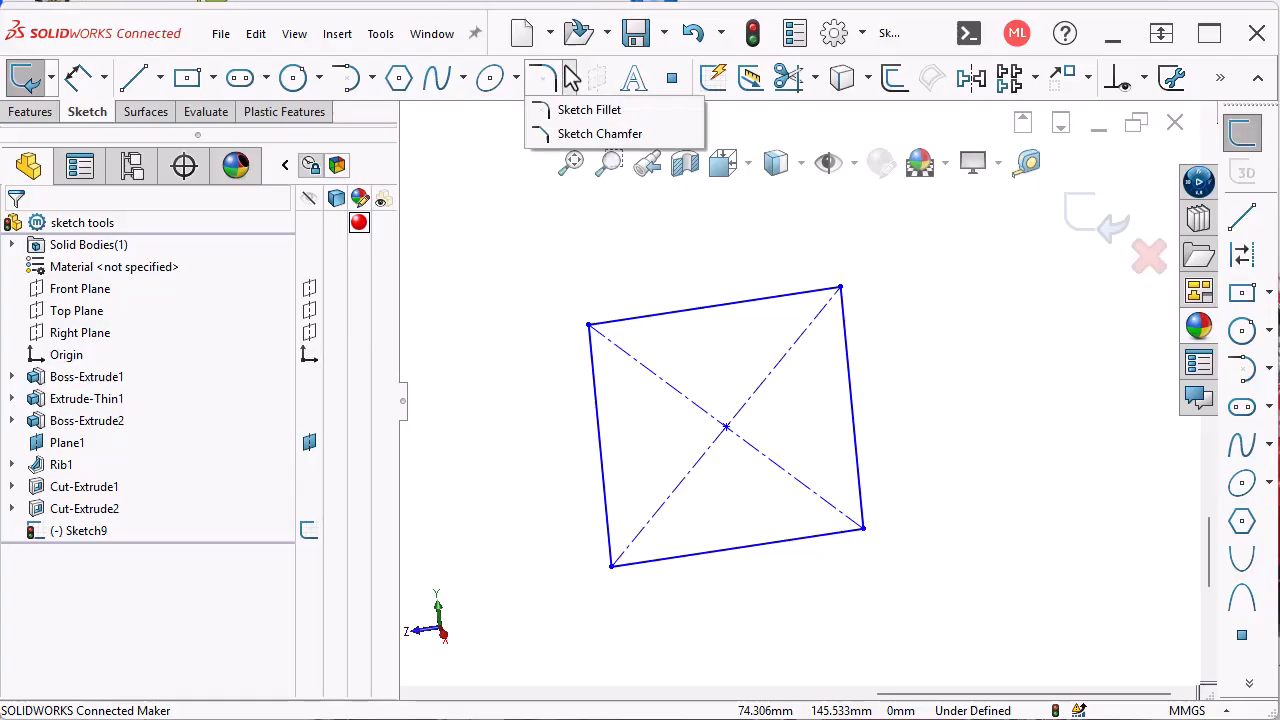
click(590, 133)
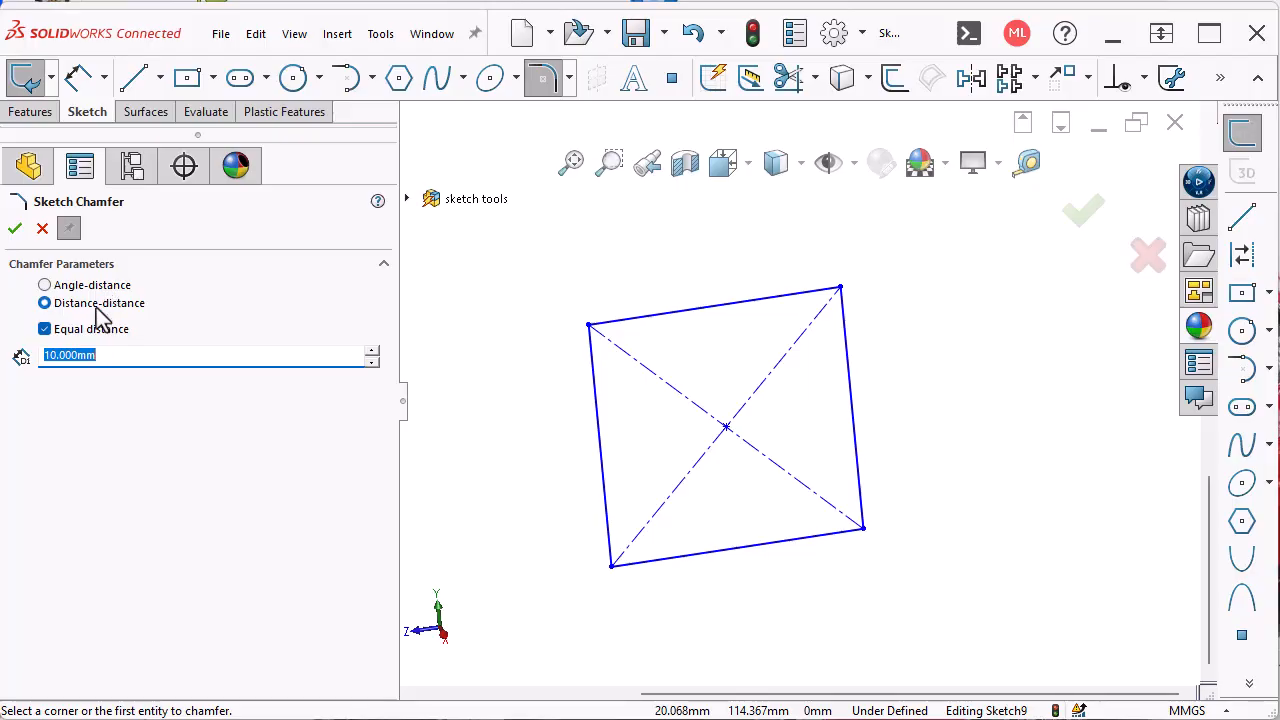
click(590, 330)
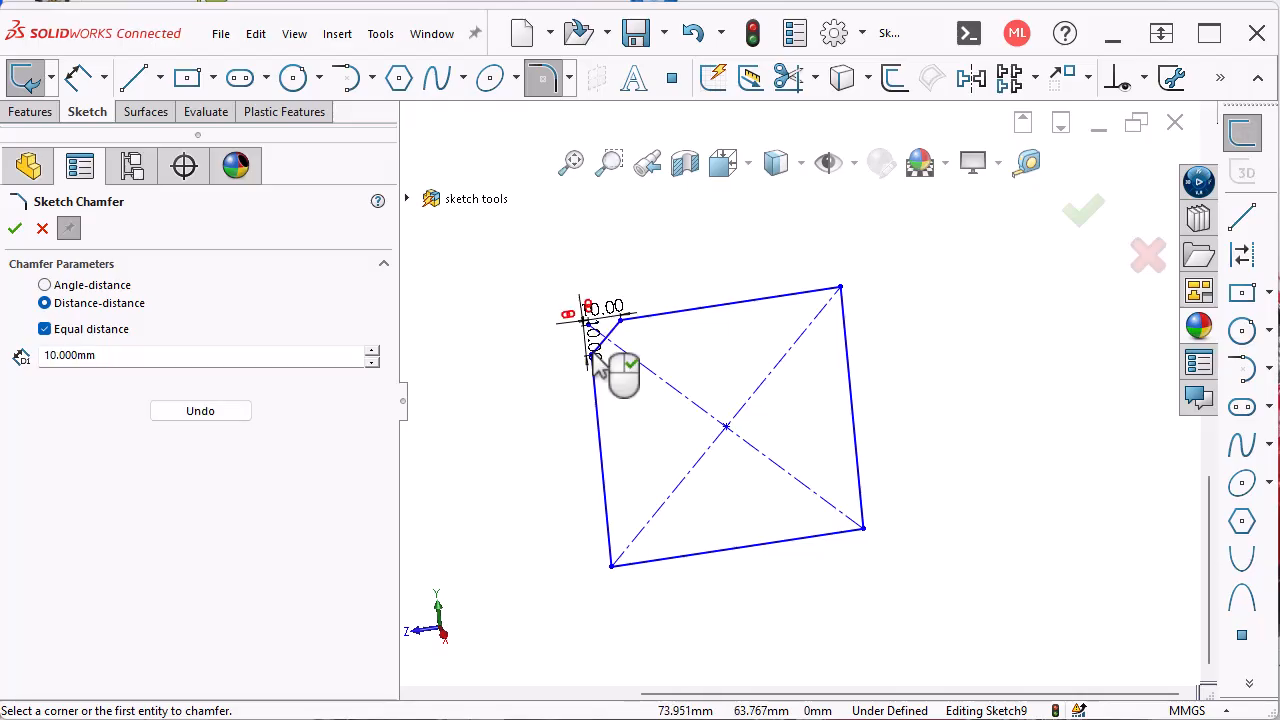
key(Escape)
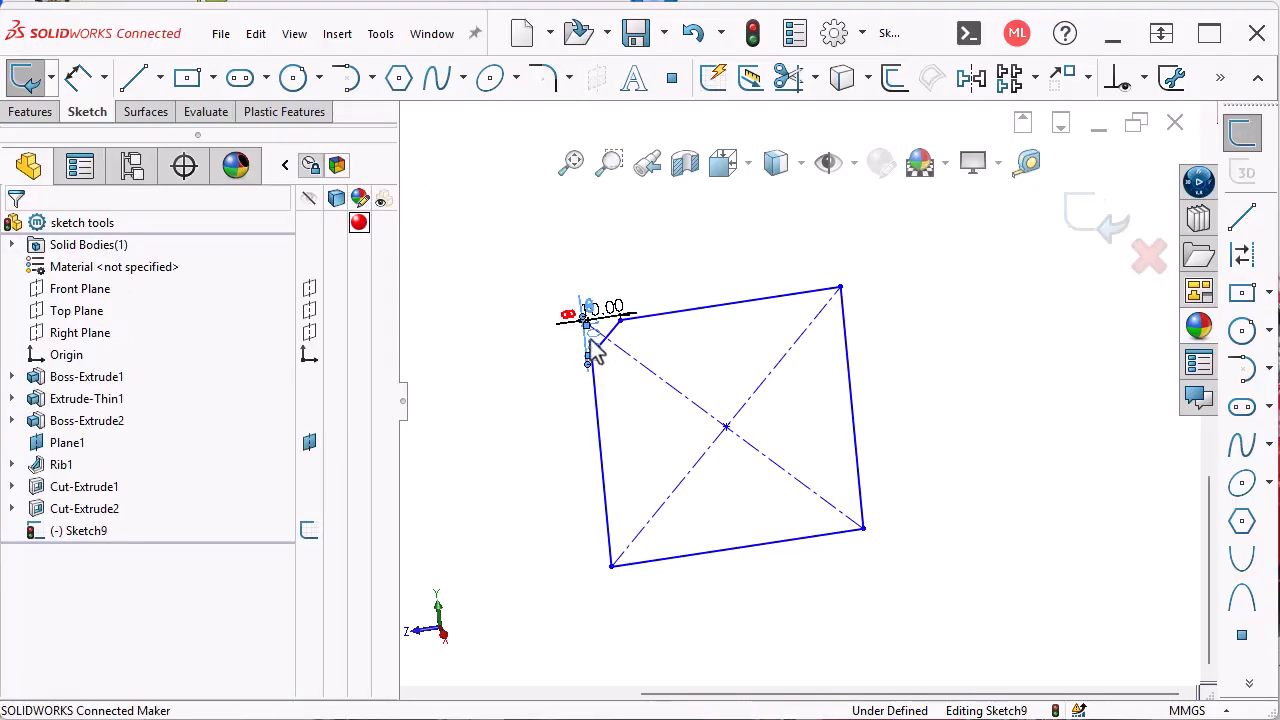
- Set the chamfer's linked distance dimension to 20 mm
double_click(588, 316)
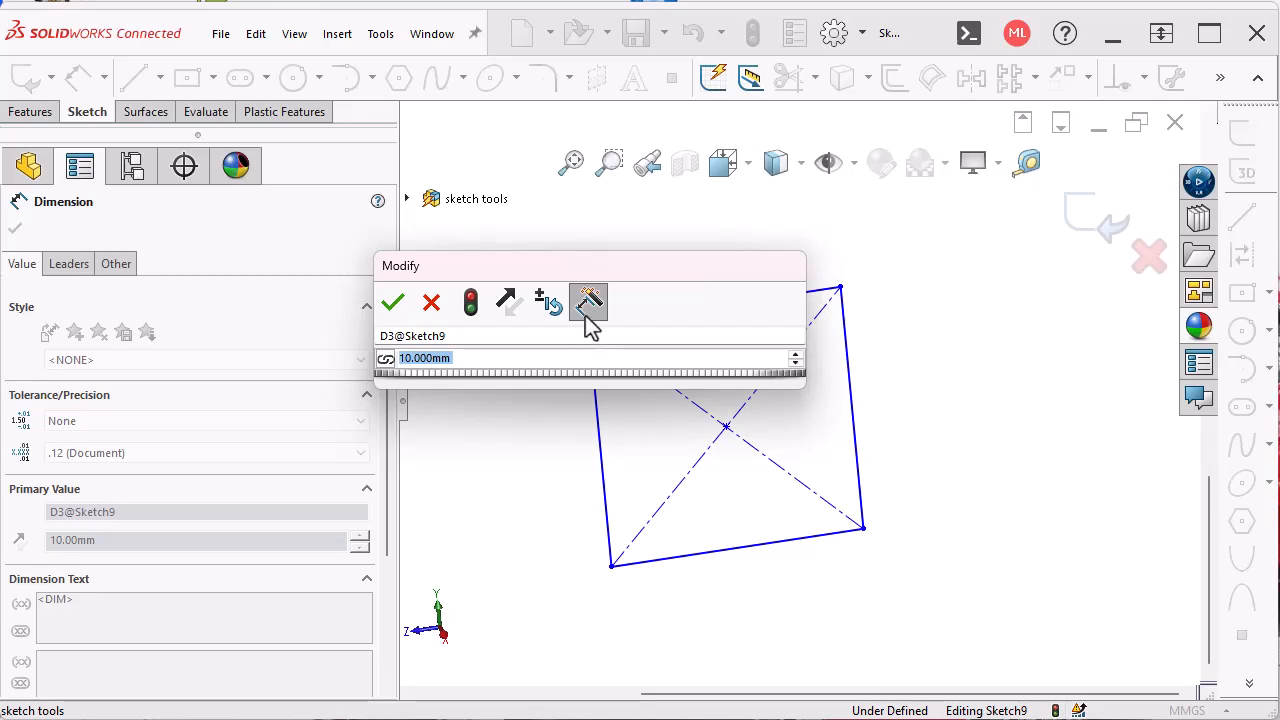
text(20)
key(Return)
key(Left)
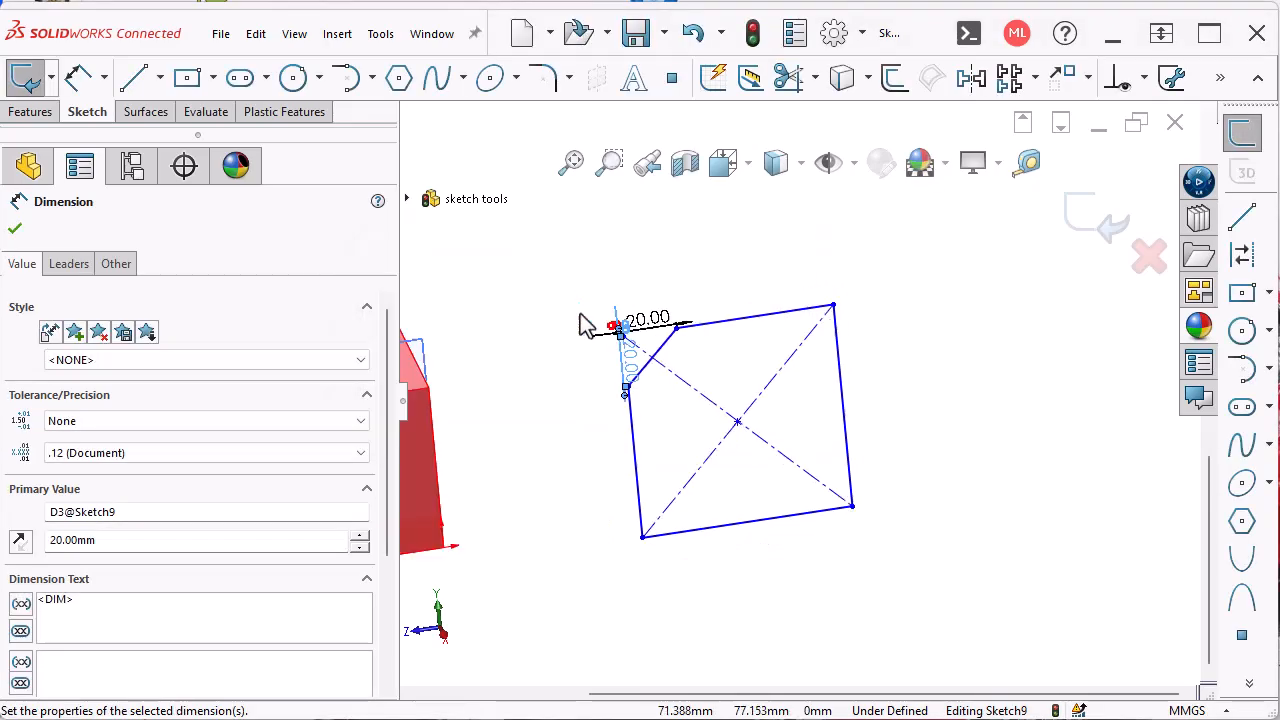
scroll(715, 365, down, 5)
key(Escape)
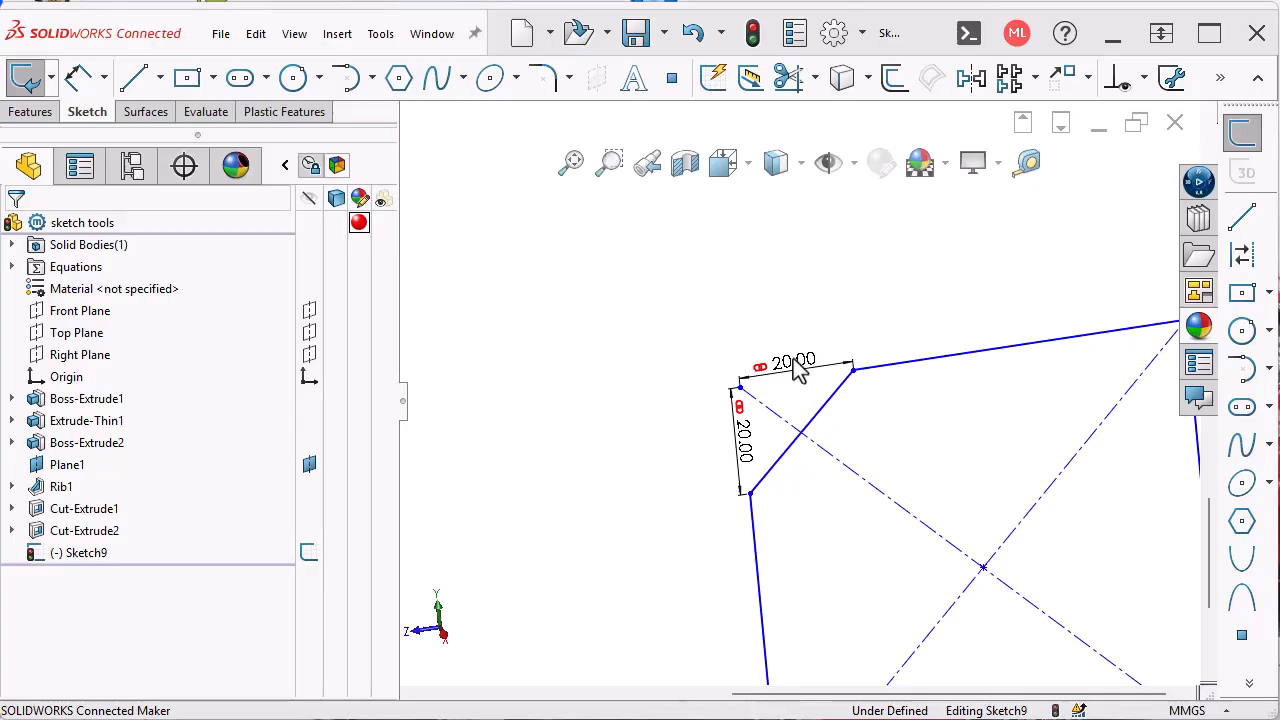
- Unlink the value of the chamfer dimension along the top edge and set it to 15 mm
right_click(797, 368)
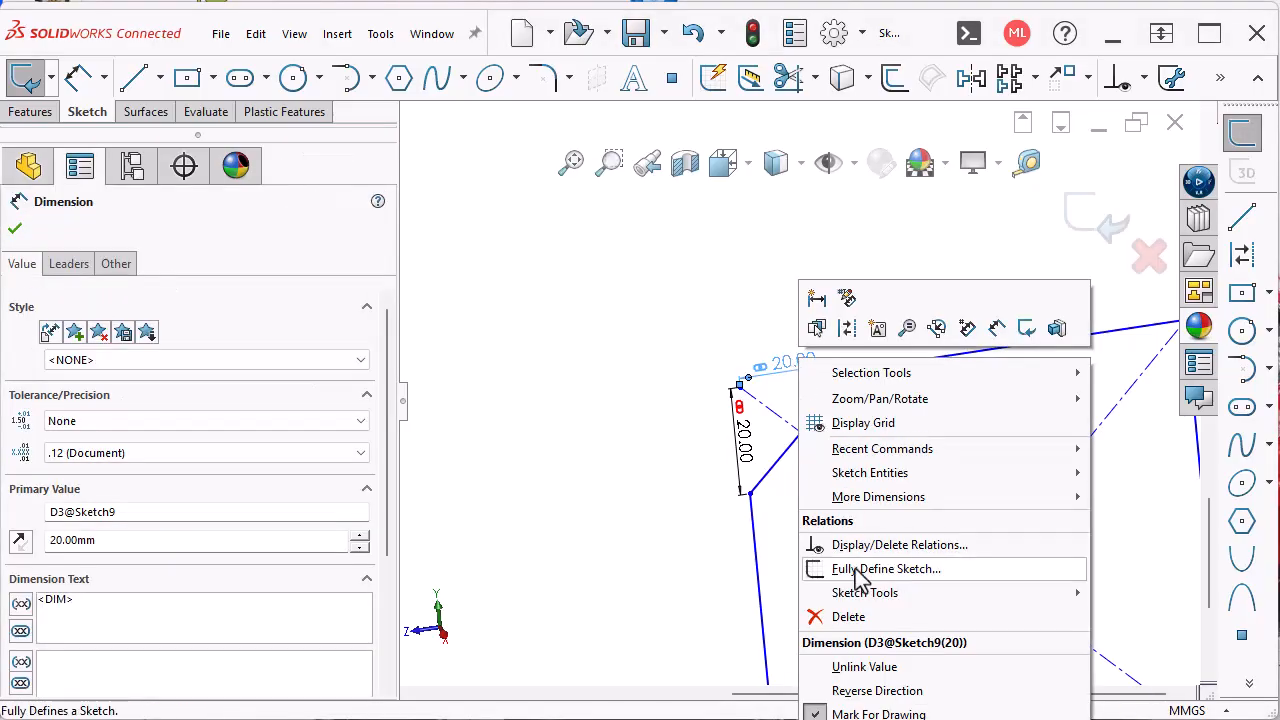
click(864, 667)
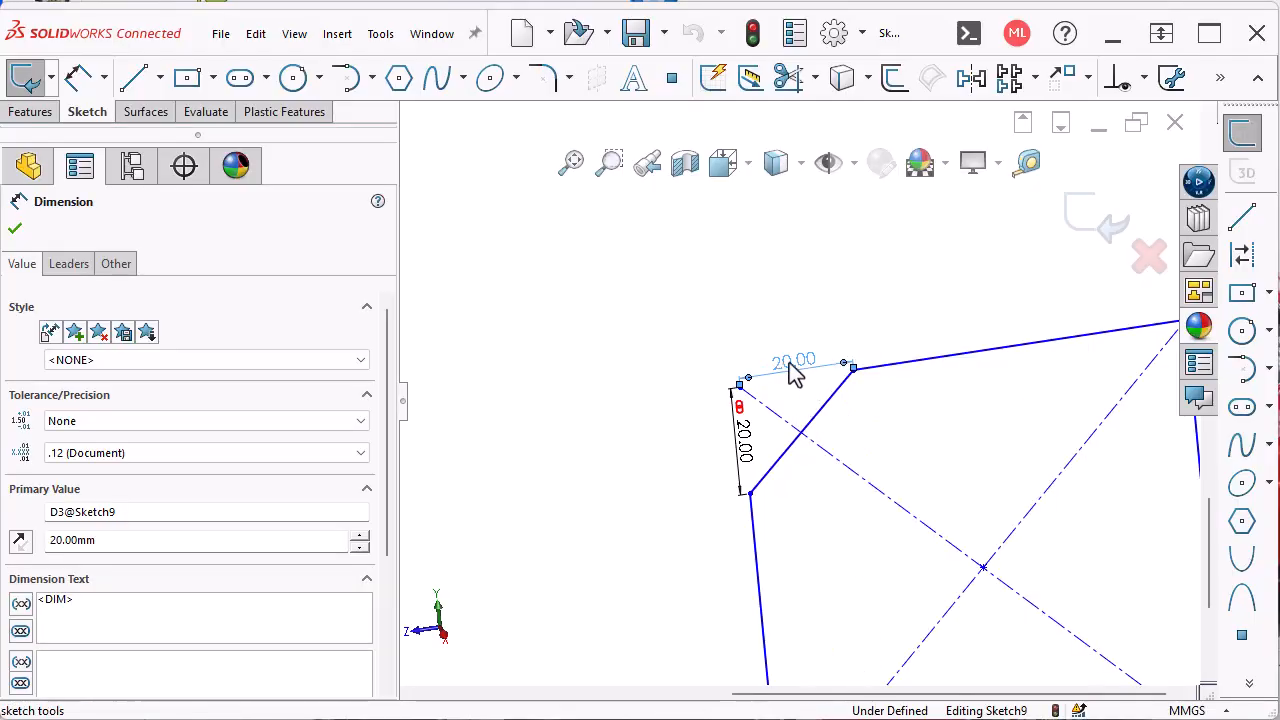
click(783, 329)
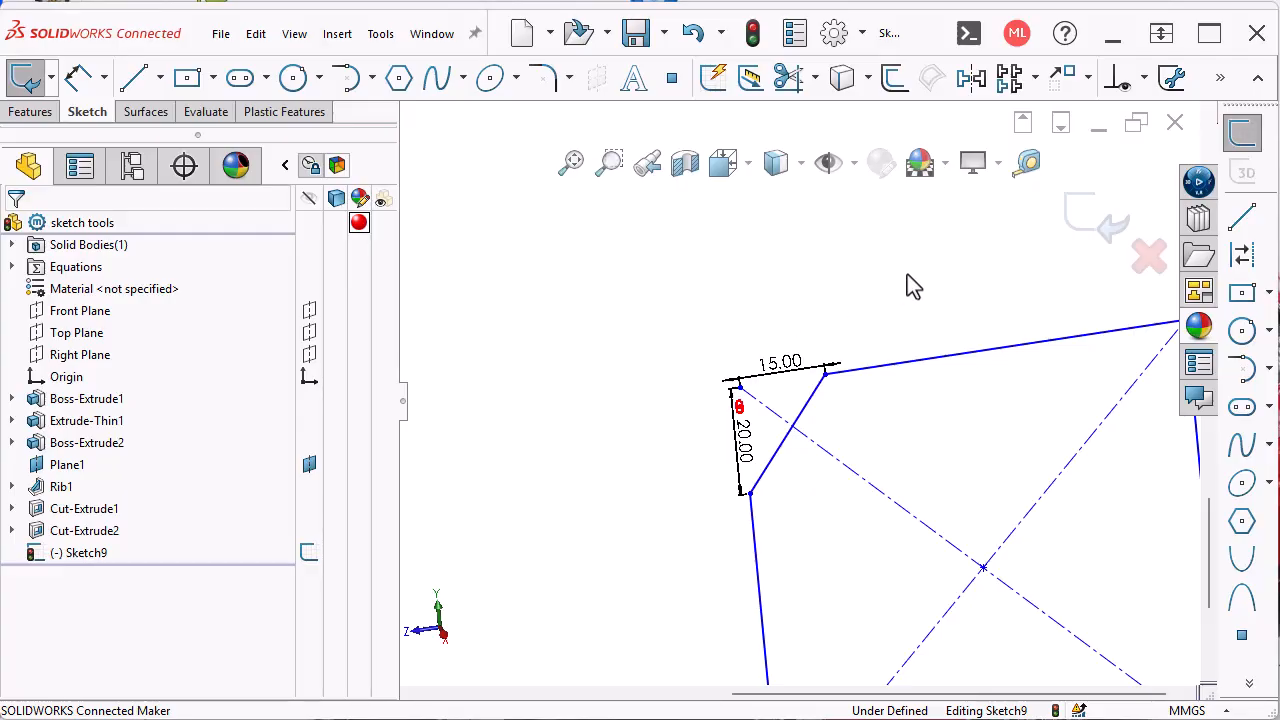
- Discard the rectangle sketch and start a new sketch on the block's L-shaped side face
click(1144, 264)
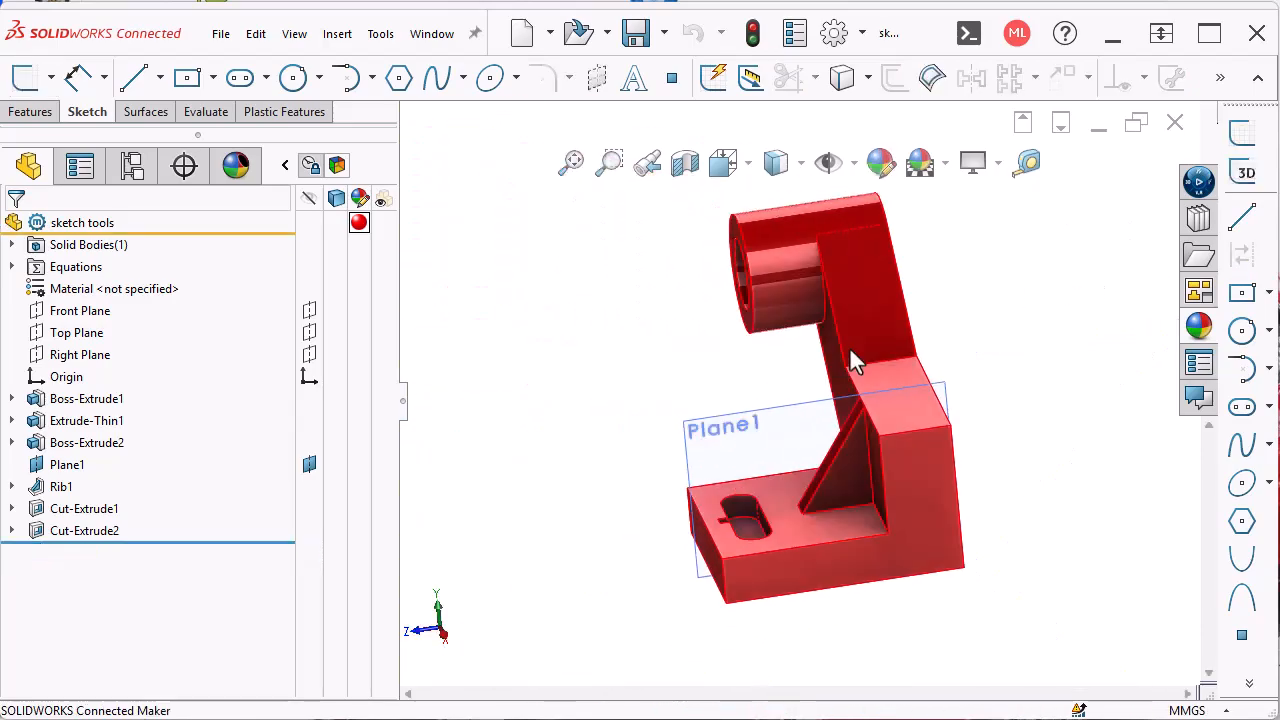
middle_drag(871, 471, 990, 483)
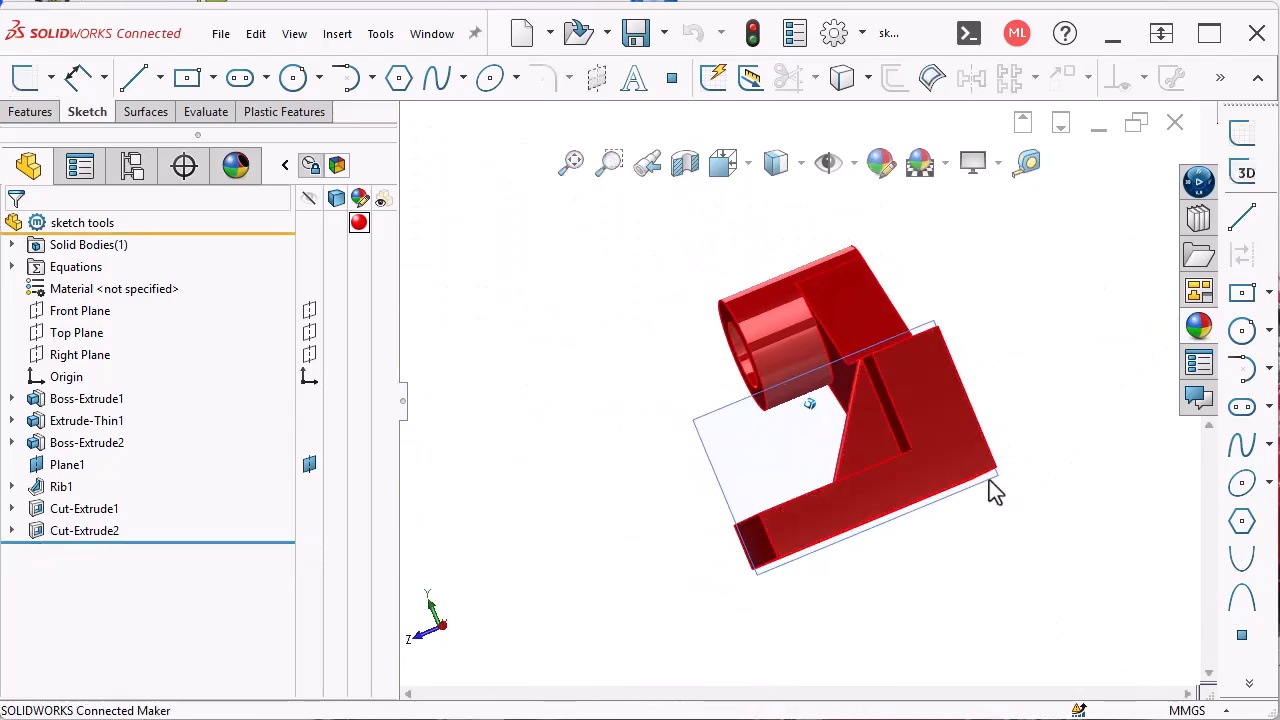
click(989, 480)
click(1082, 416)
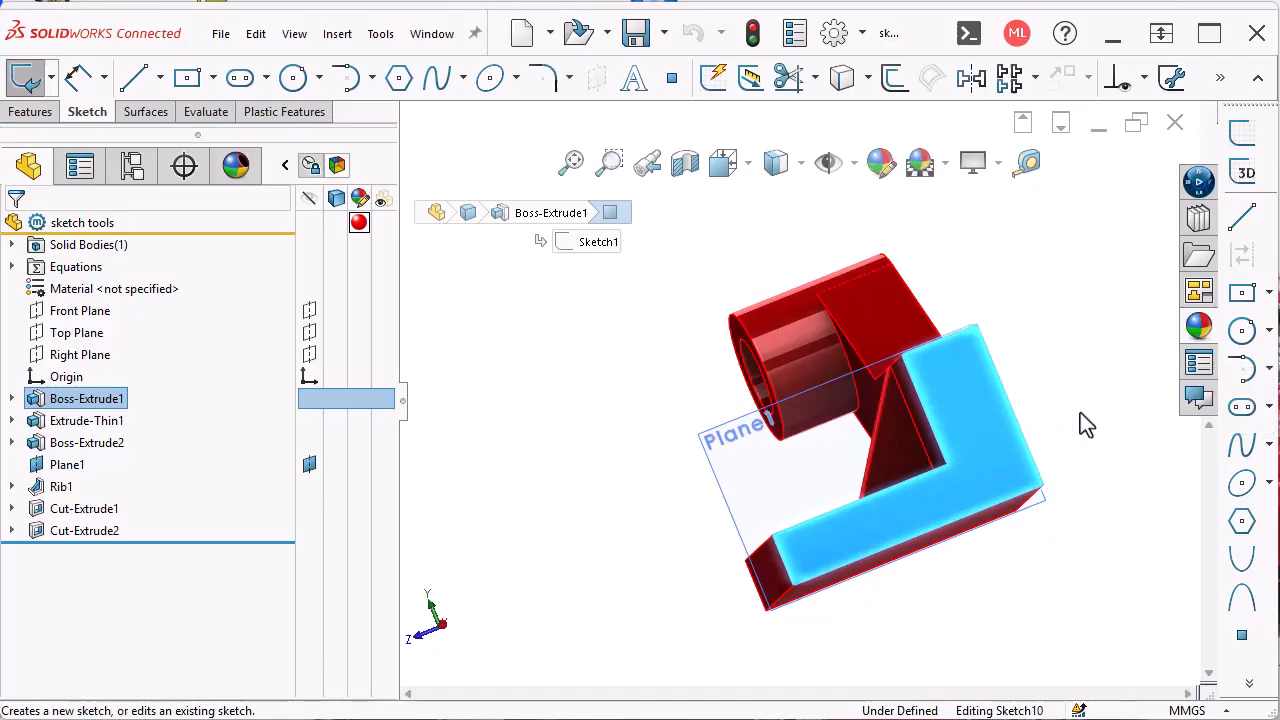
- Try a bi-directional 12 mm offset of the L-shaped face's edges with the offset geometry as construction lines
click(893, 78)
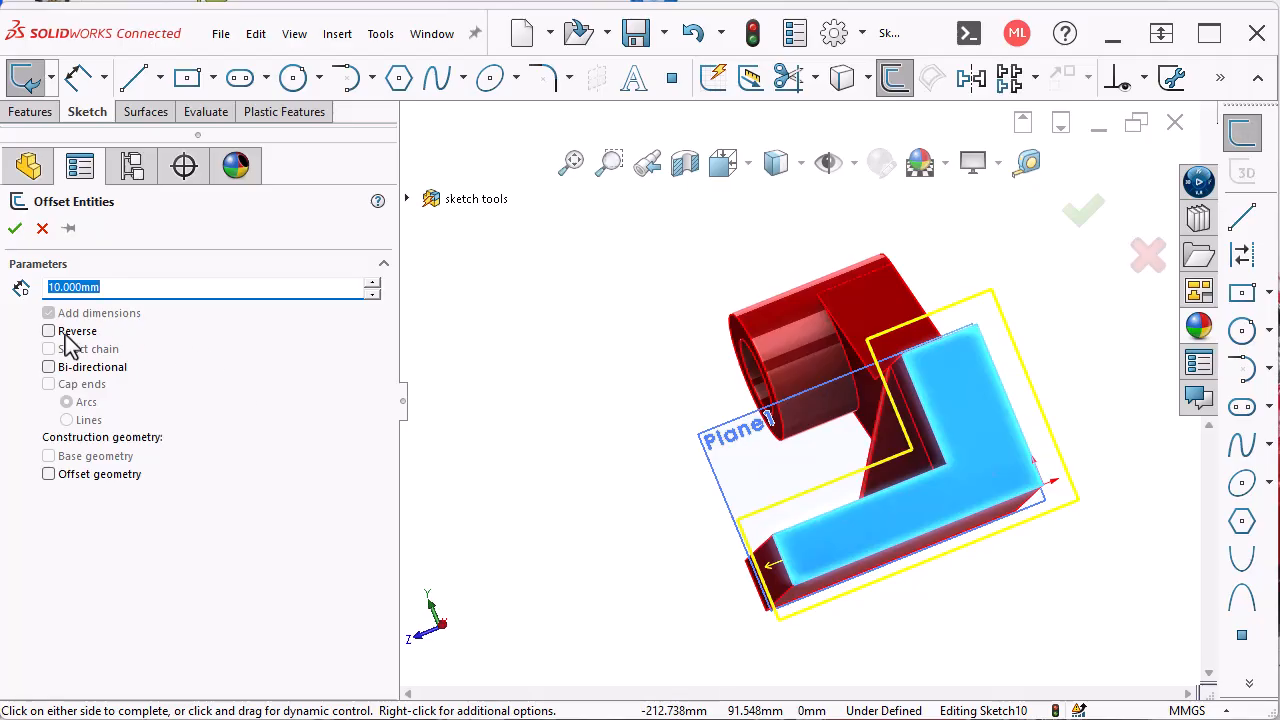
click(50, 336)
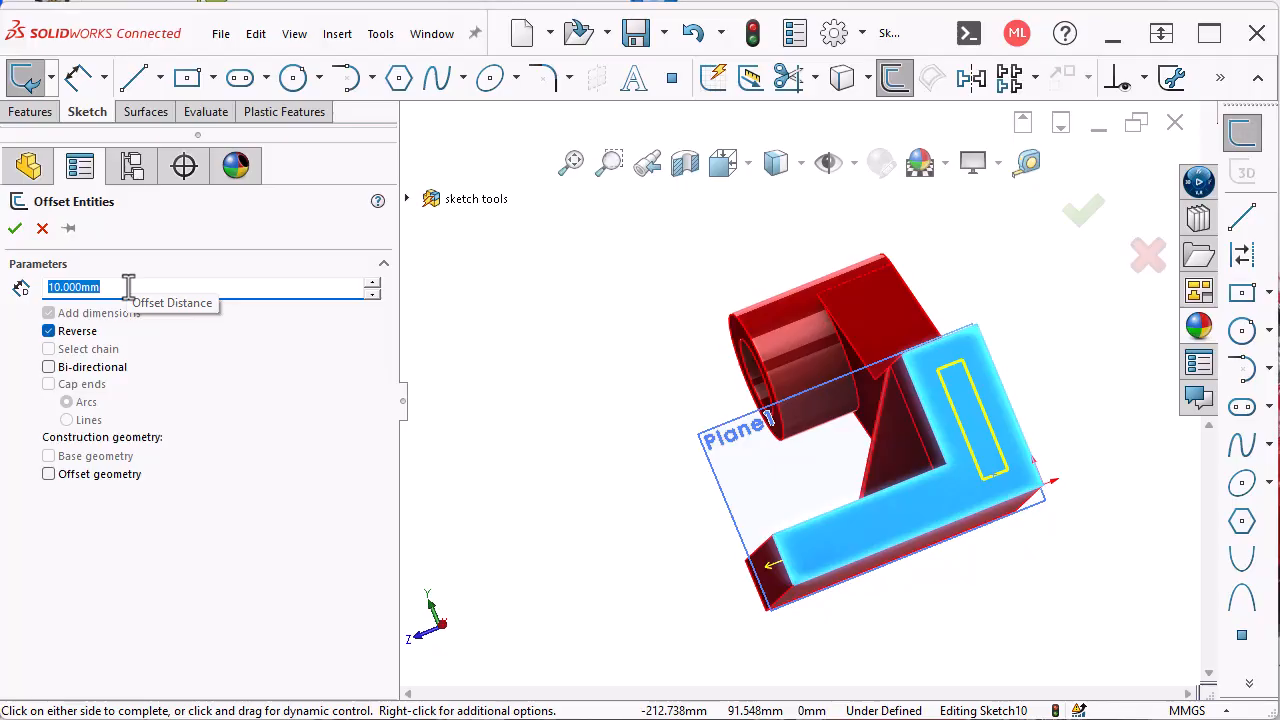
text(12)
key(Return)
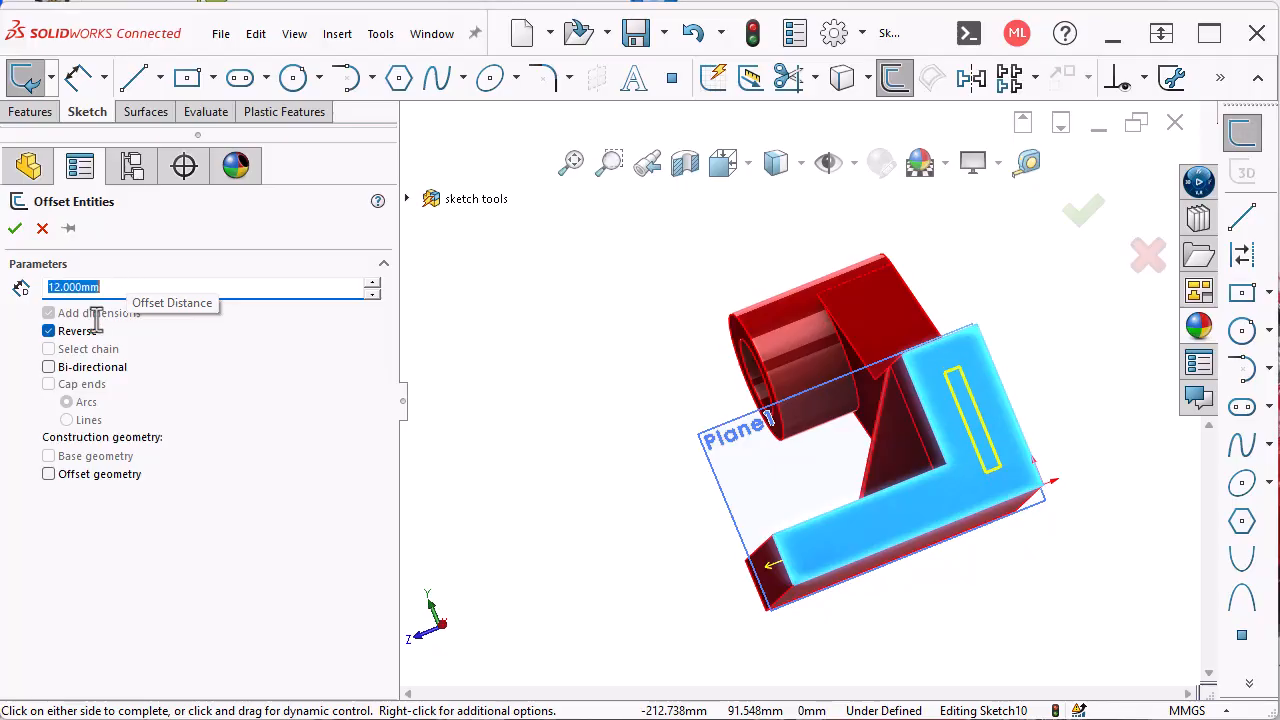
click(48, 367)
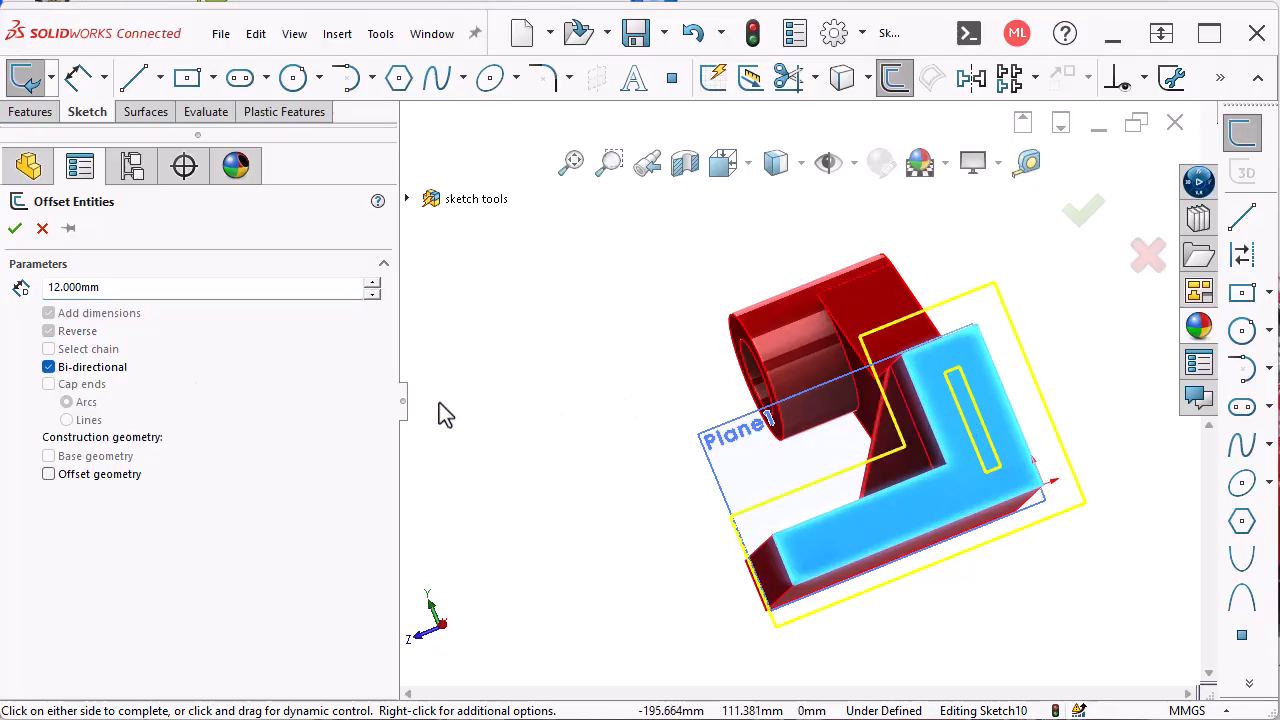
click(84, 484)
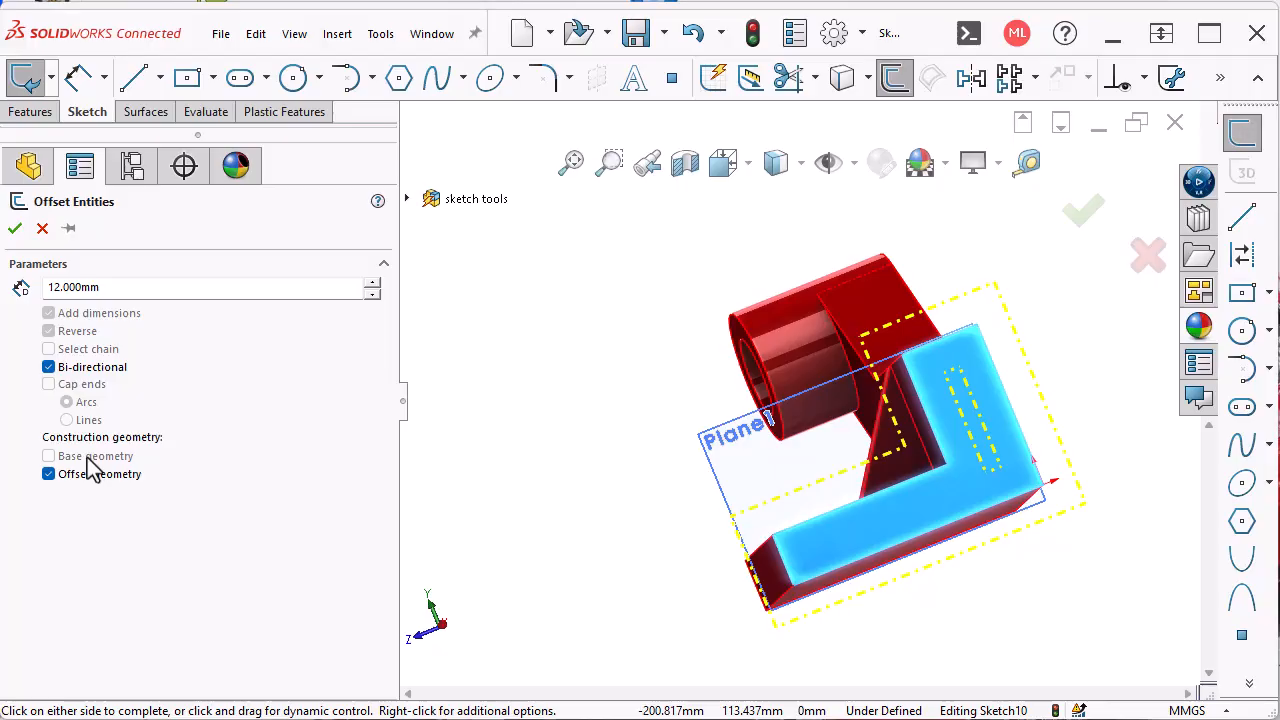
click(1083, 210)
- Sketch two connected angled lines beside the part, making the first about 82 mm long
click(1242, 217)
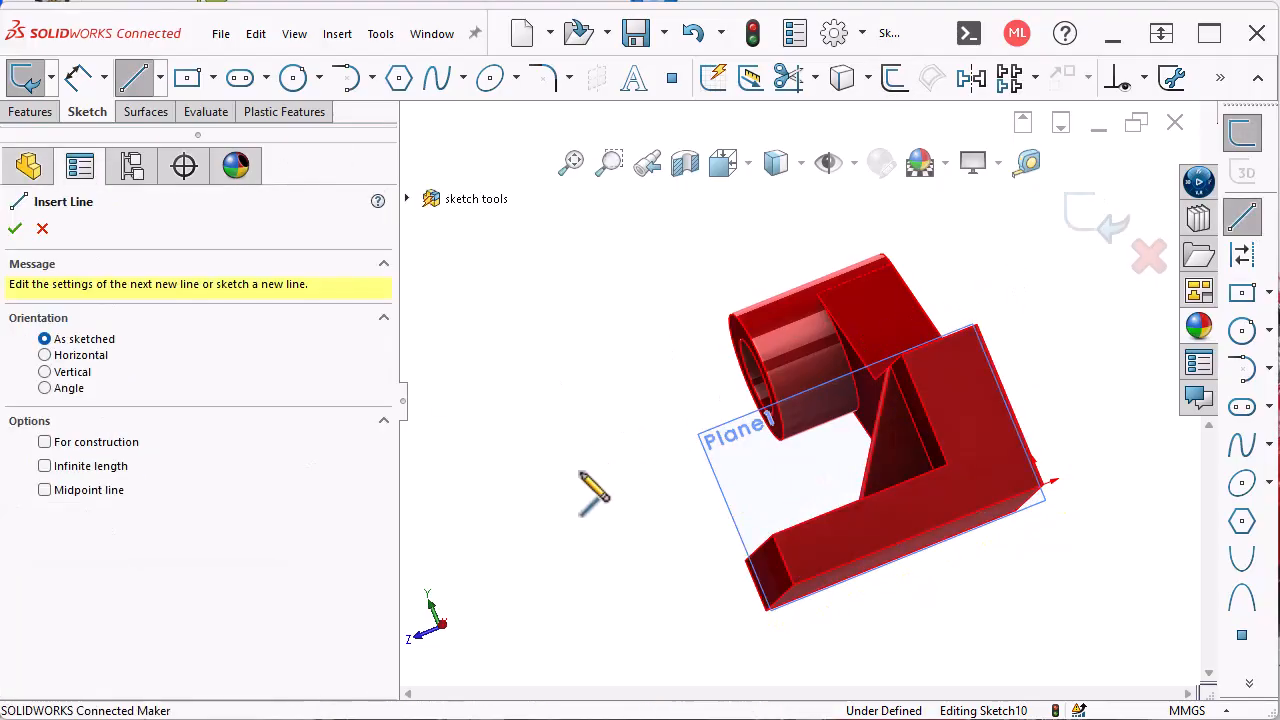
drag(568, 526, 612, 308)
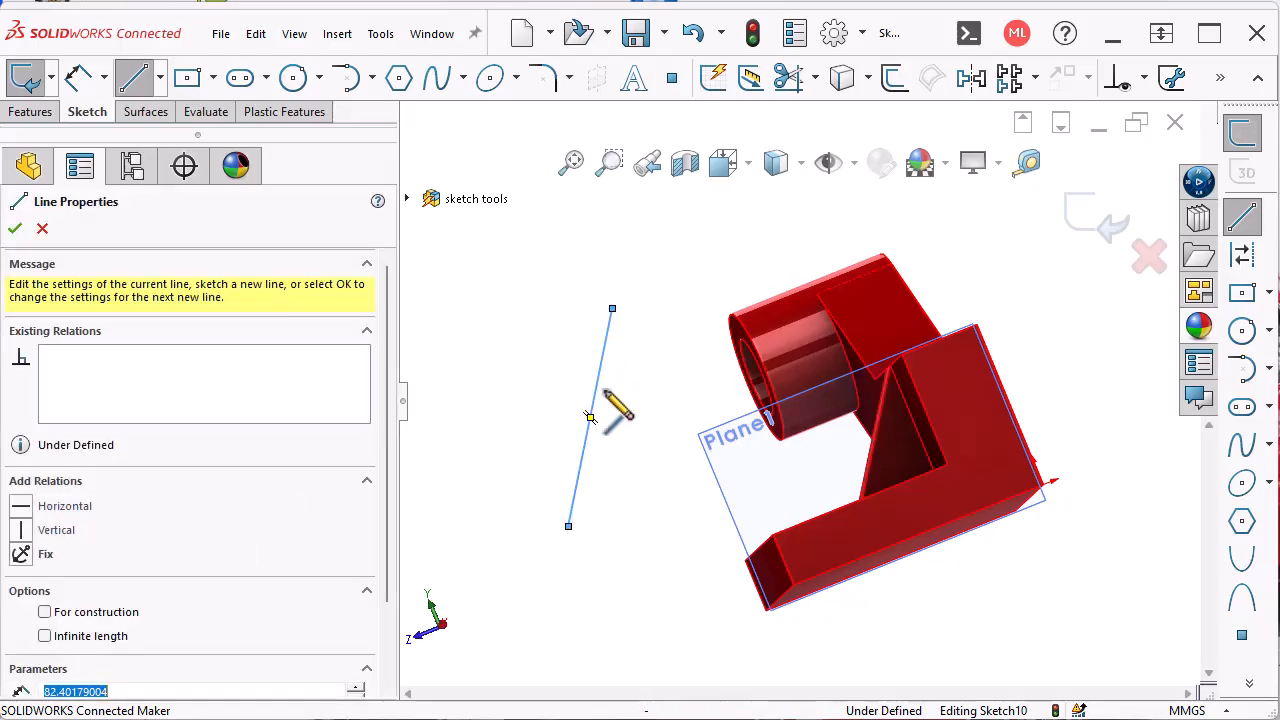
click(612, 308)
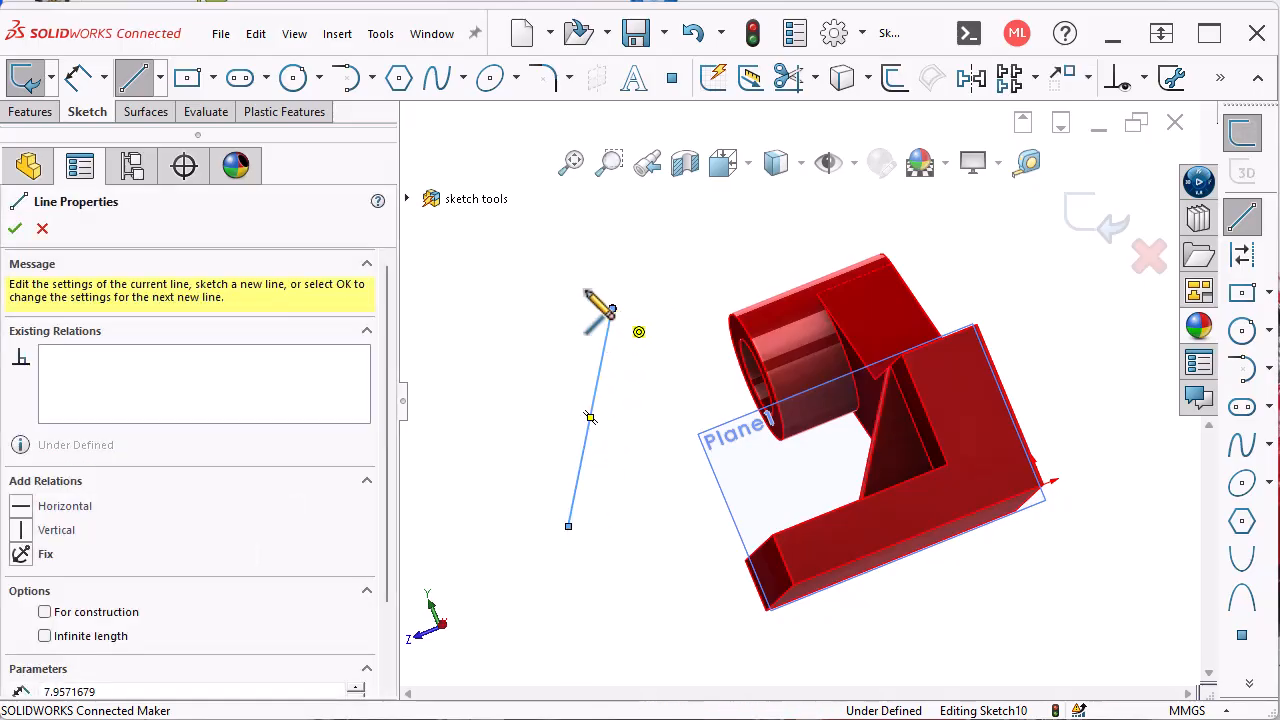
click(556, 245)
key(Escape)
- Try a bi-directional 12 mm offset of both lines with arc-capped ends, and discard the sketch
drag(510, 223, 688, 581)
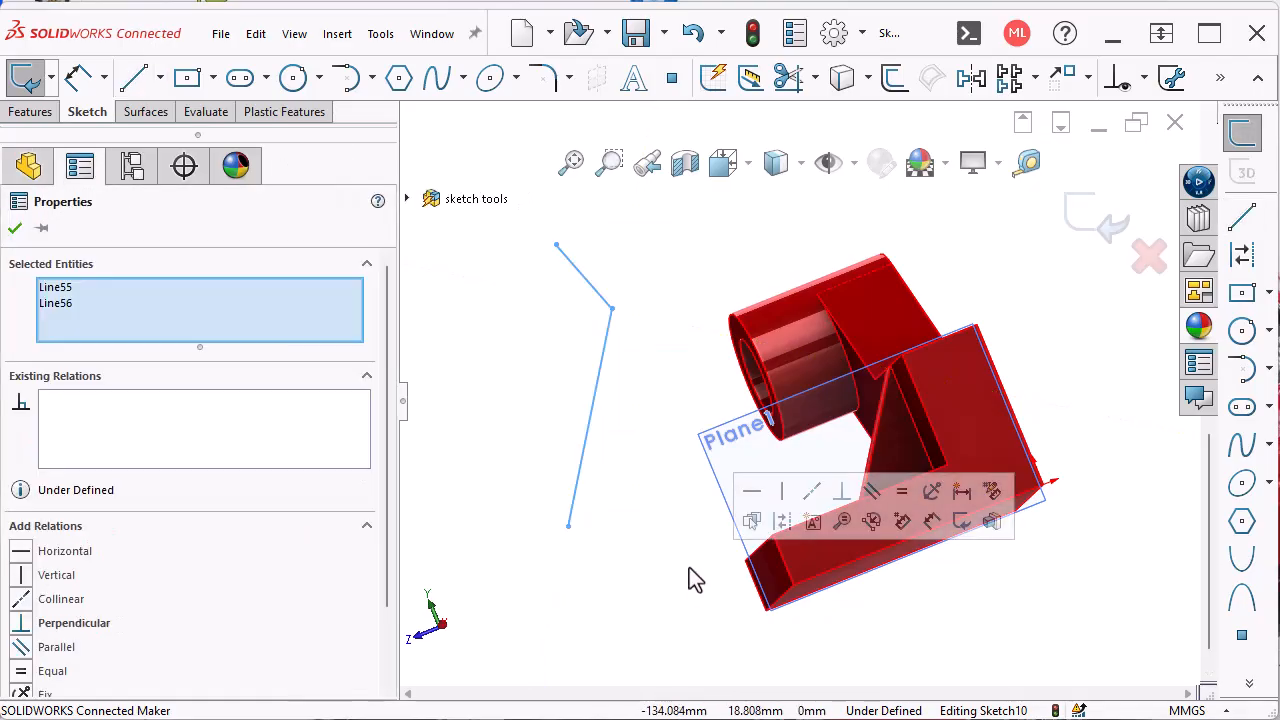
click(897, 84)
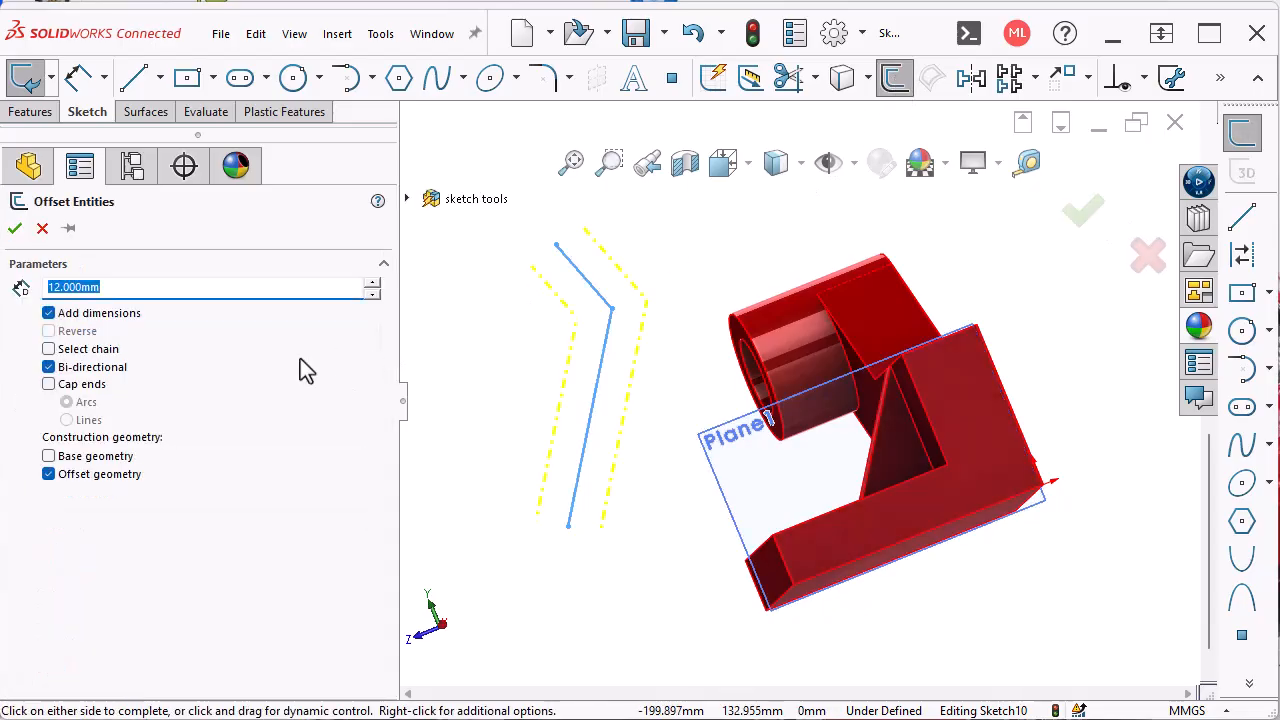
click(48, 384)
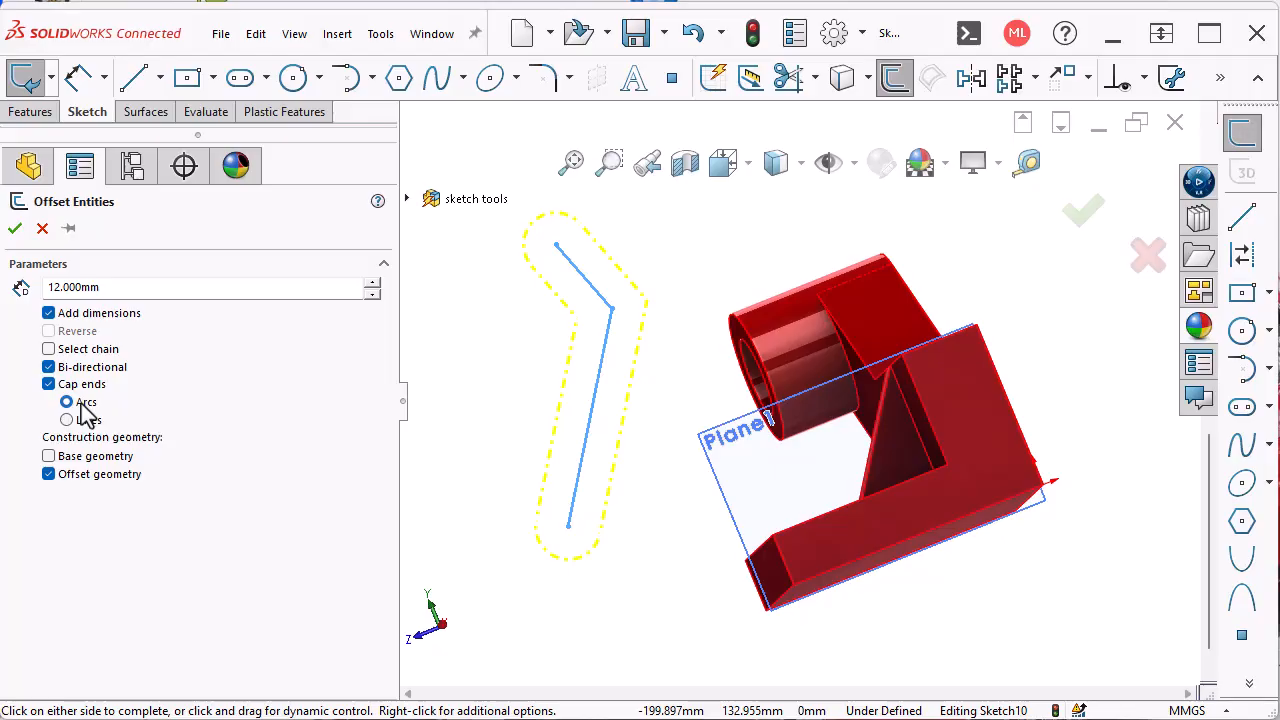
key(Escape)
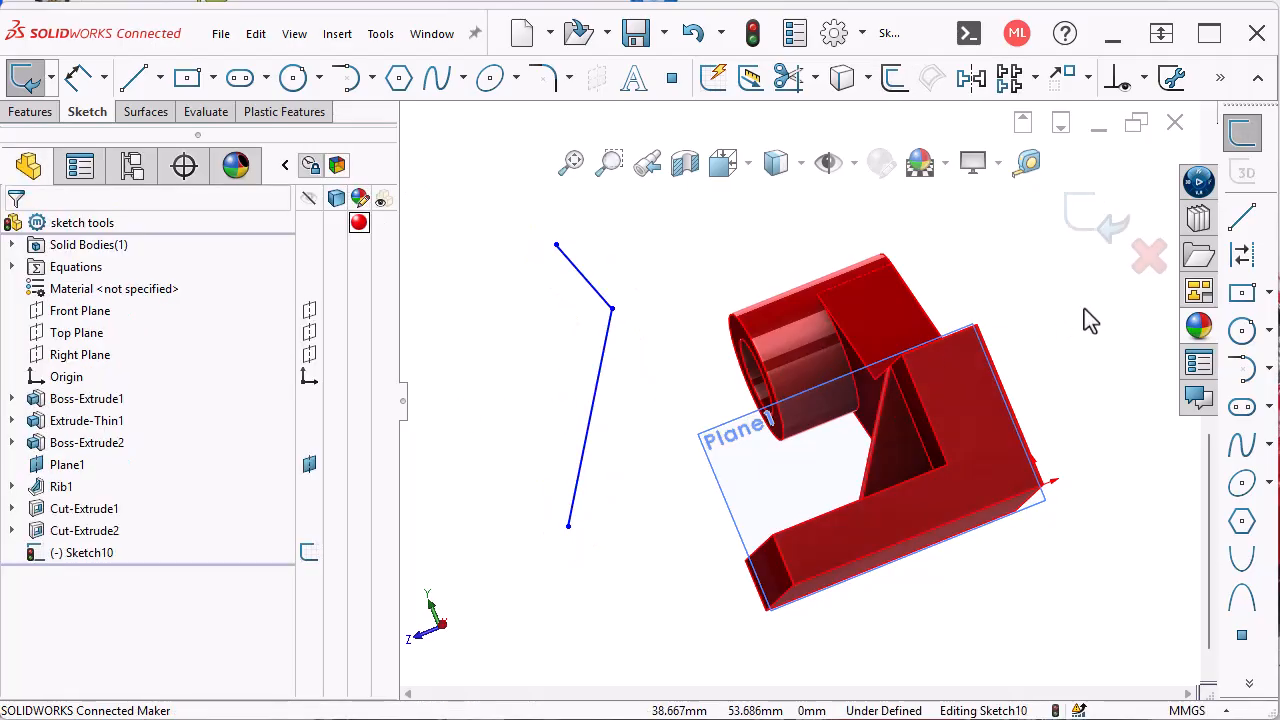
click(1148, 258)
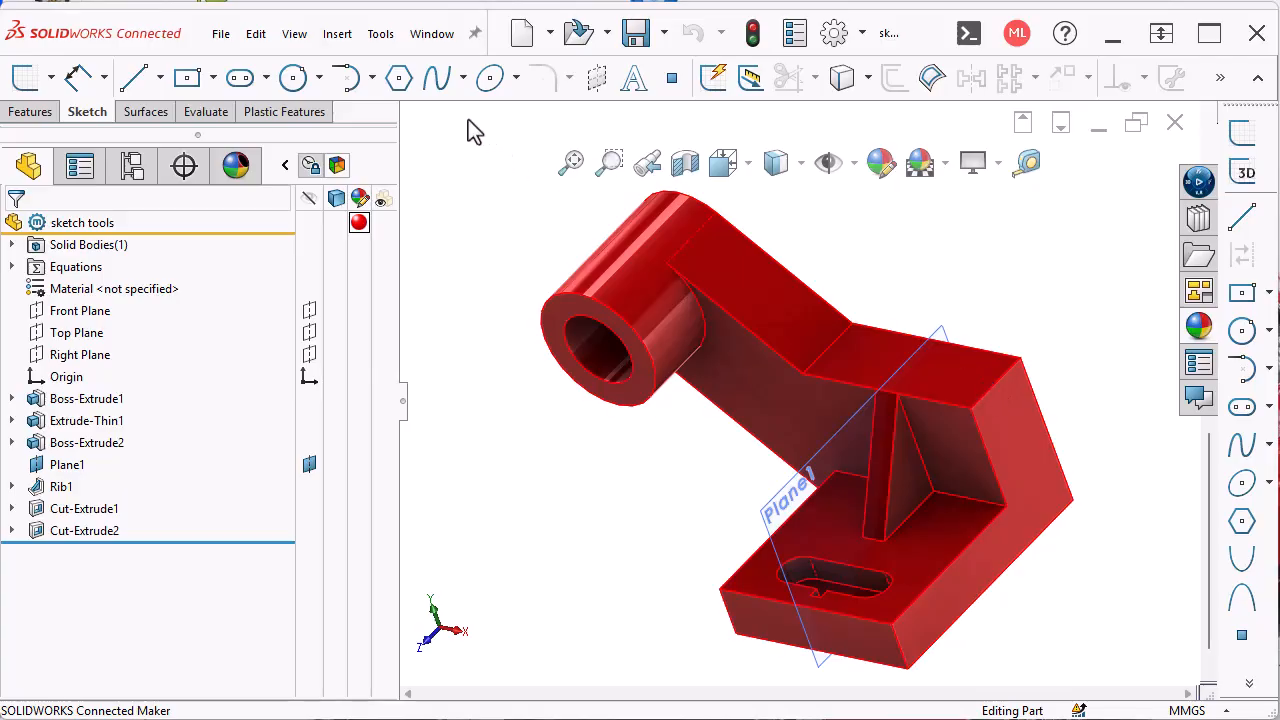
- Fillet the upper outer edge of the L-shaped block with a 20 mm radius
click(30, 111)
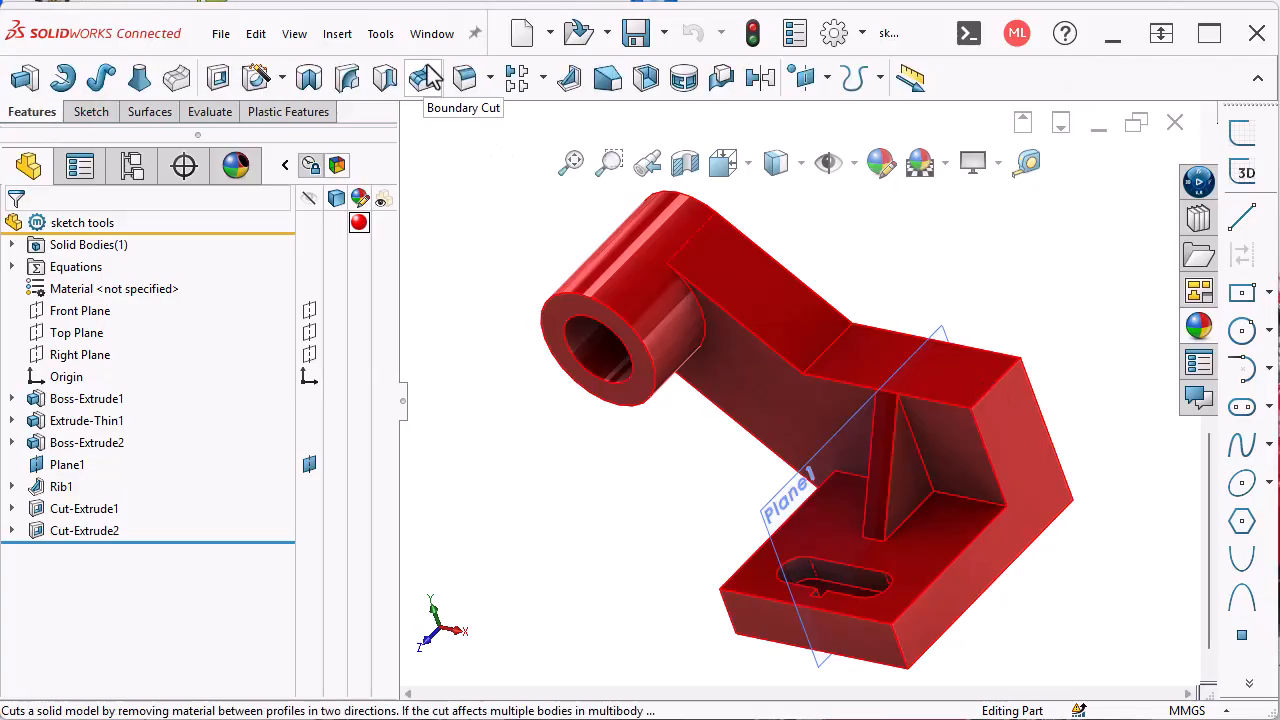
click(989, 383)
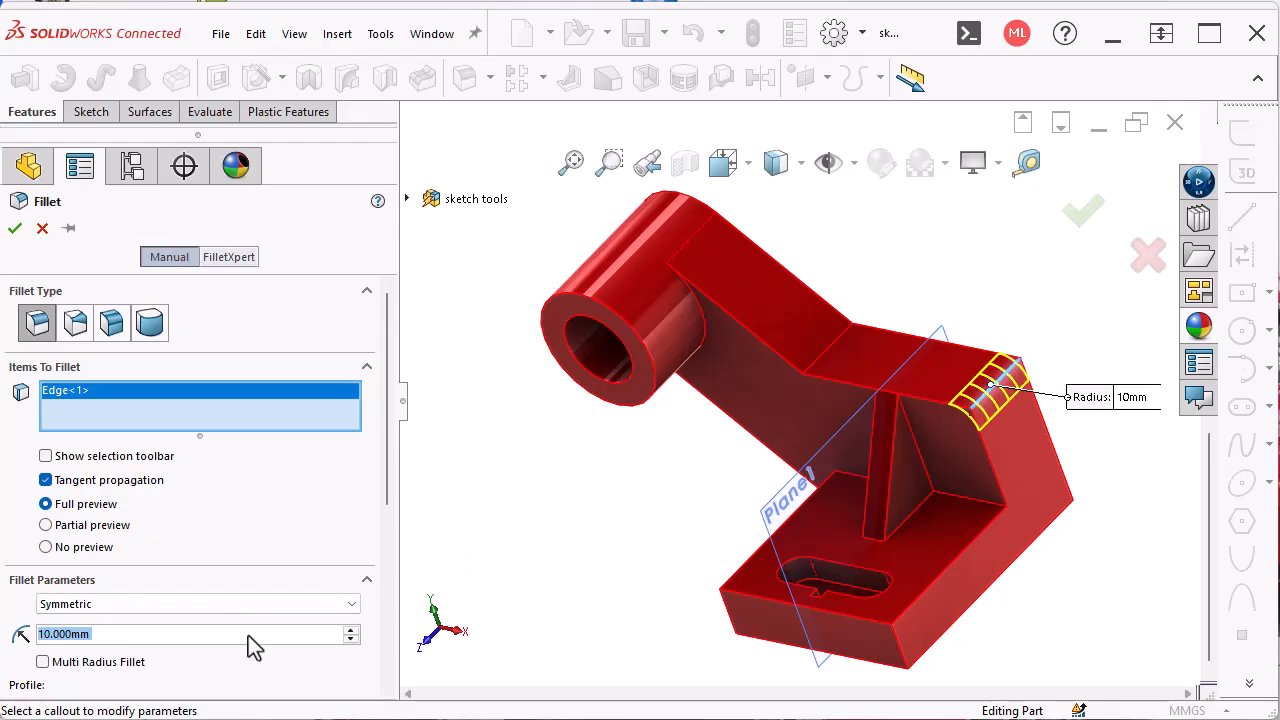
text(20)
key(Return)
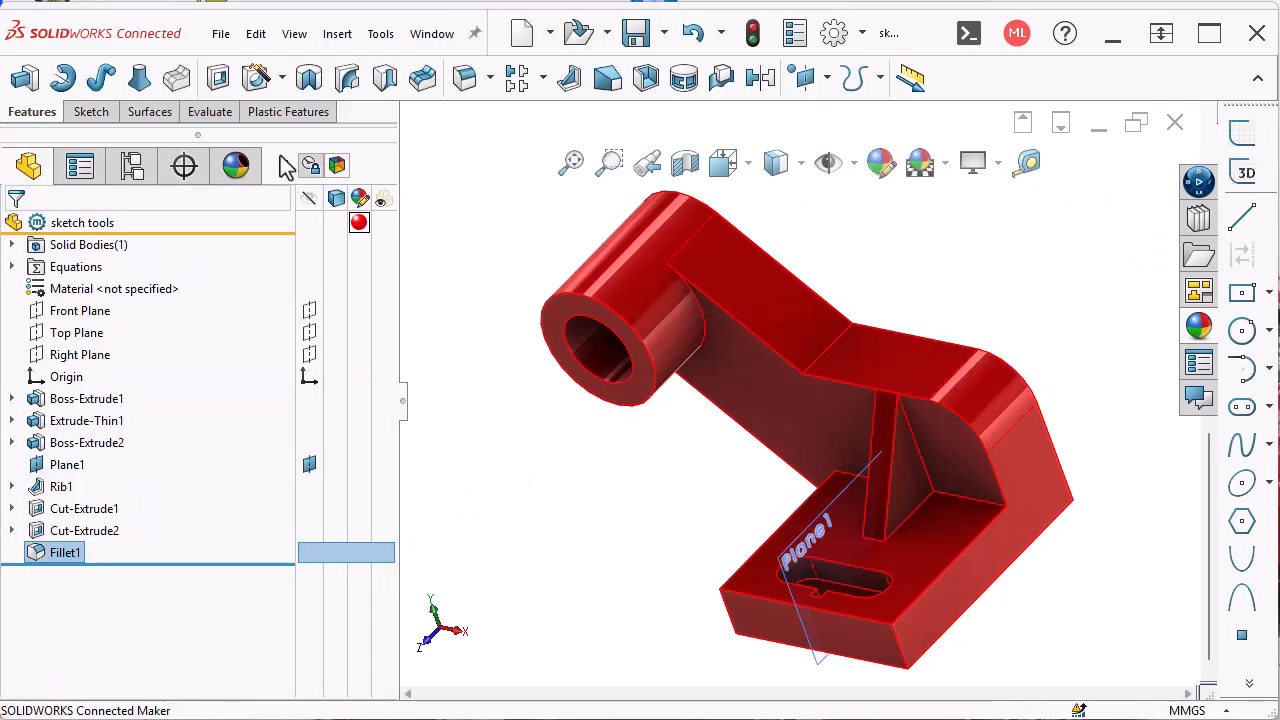
- Offset the curved fillet face's boundary inward by 5 mm with Offset On Surface
click(102, 118)
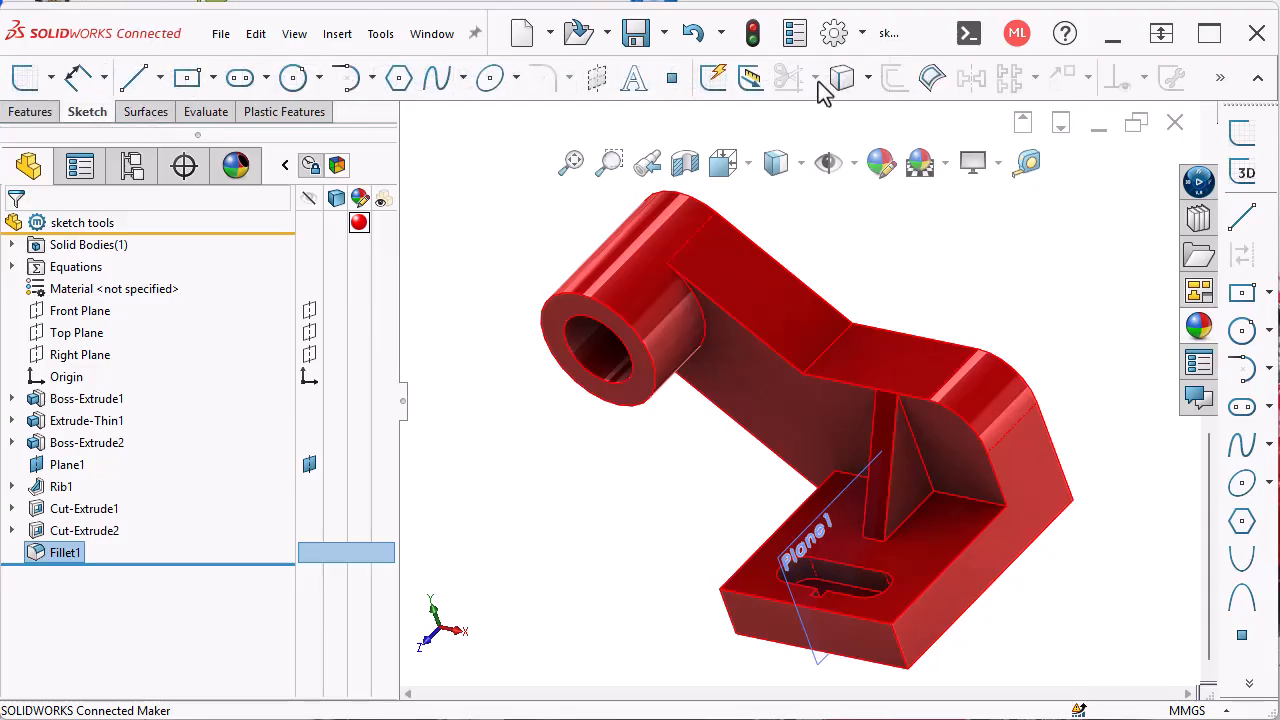
click(932, 80)
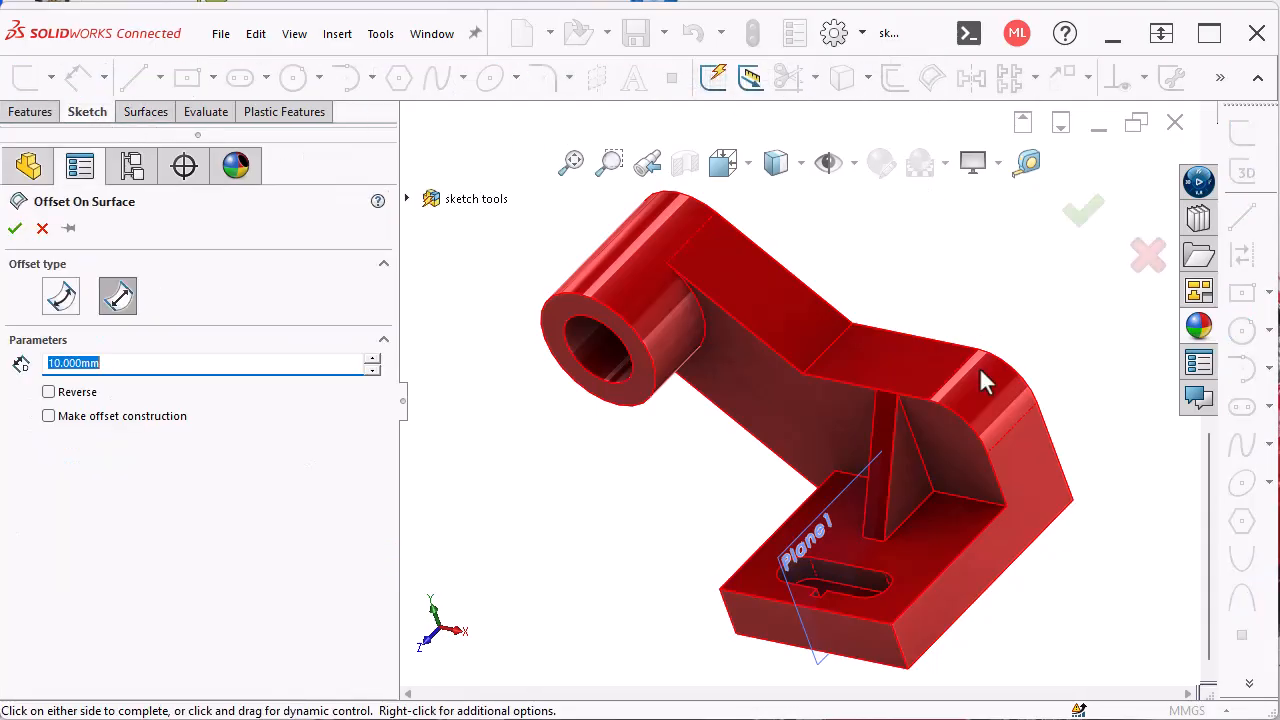
click(984, 396)
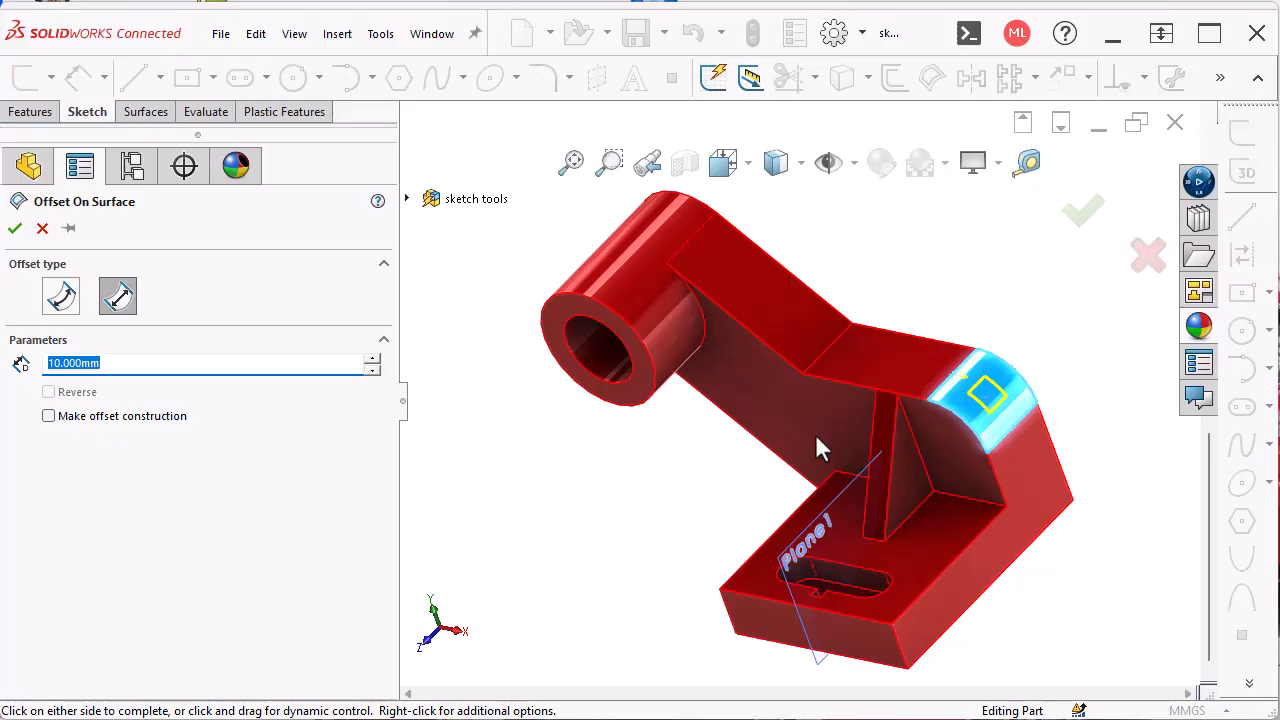
scroll(800, 460, down, 5)
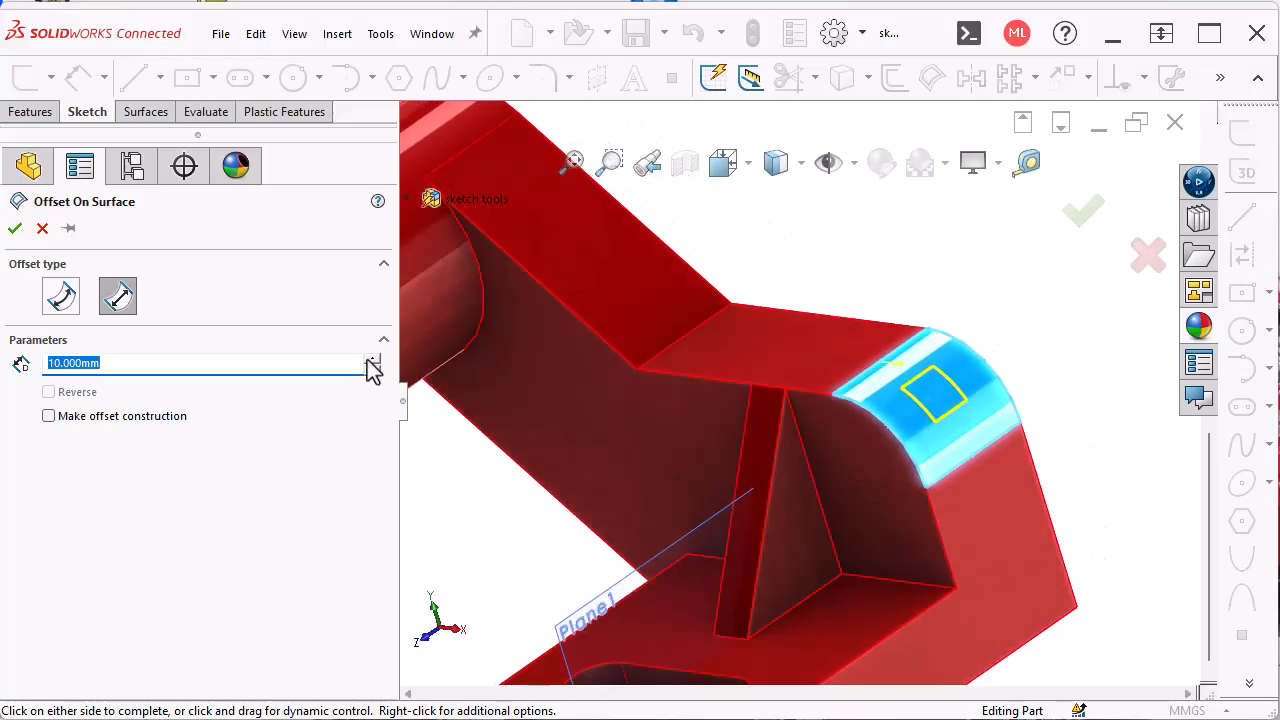
text(5)
key(Return)
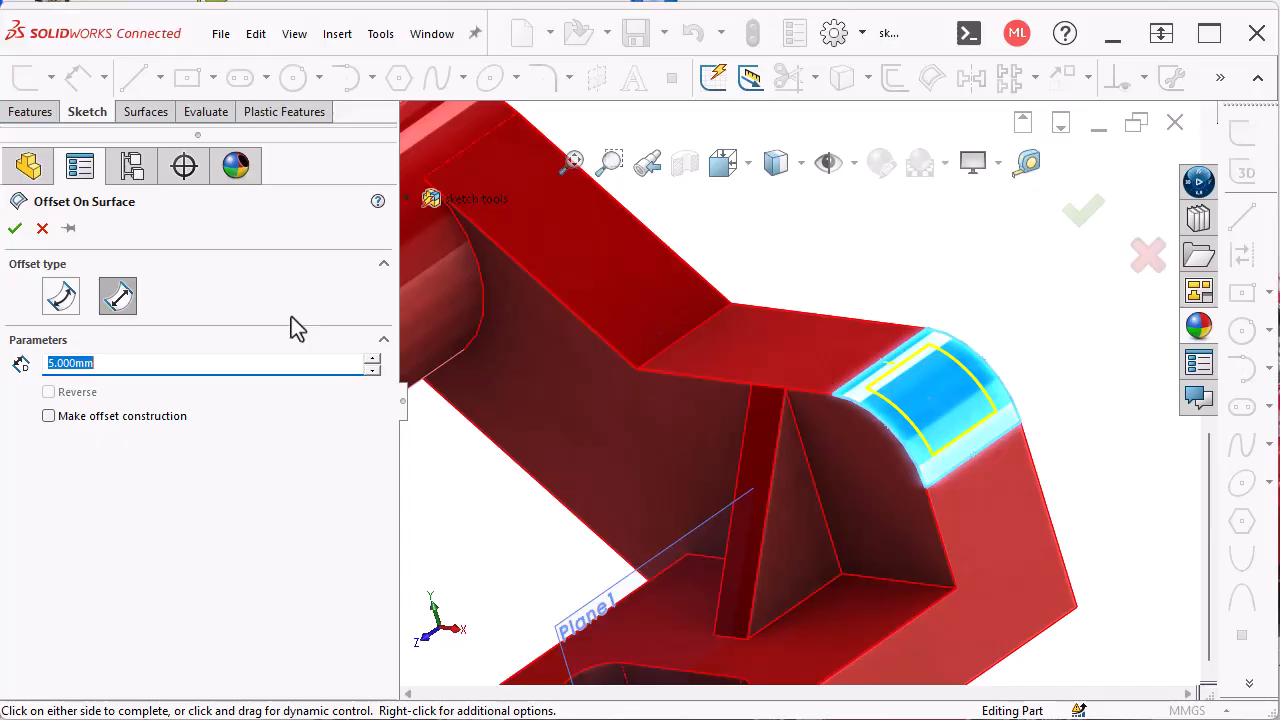
click(15, 230)
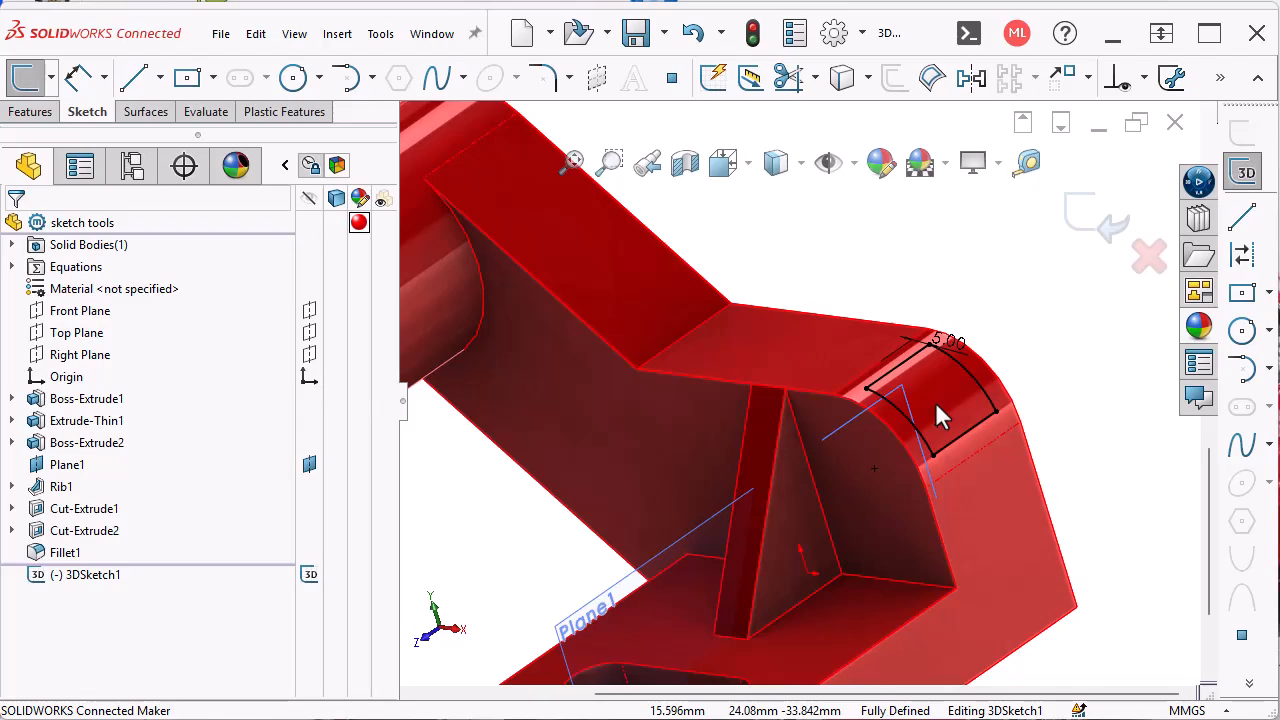
- Discard the 3D sketch and start a new sketch on the block's L-shaped side face
scroll(708, 383, up, 5)
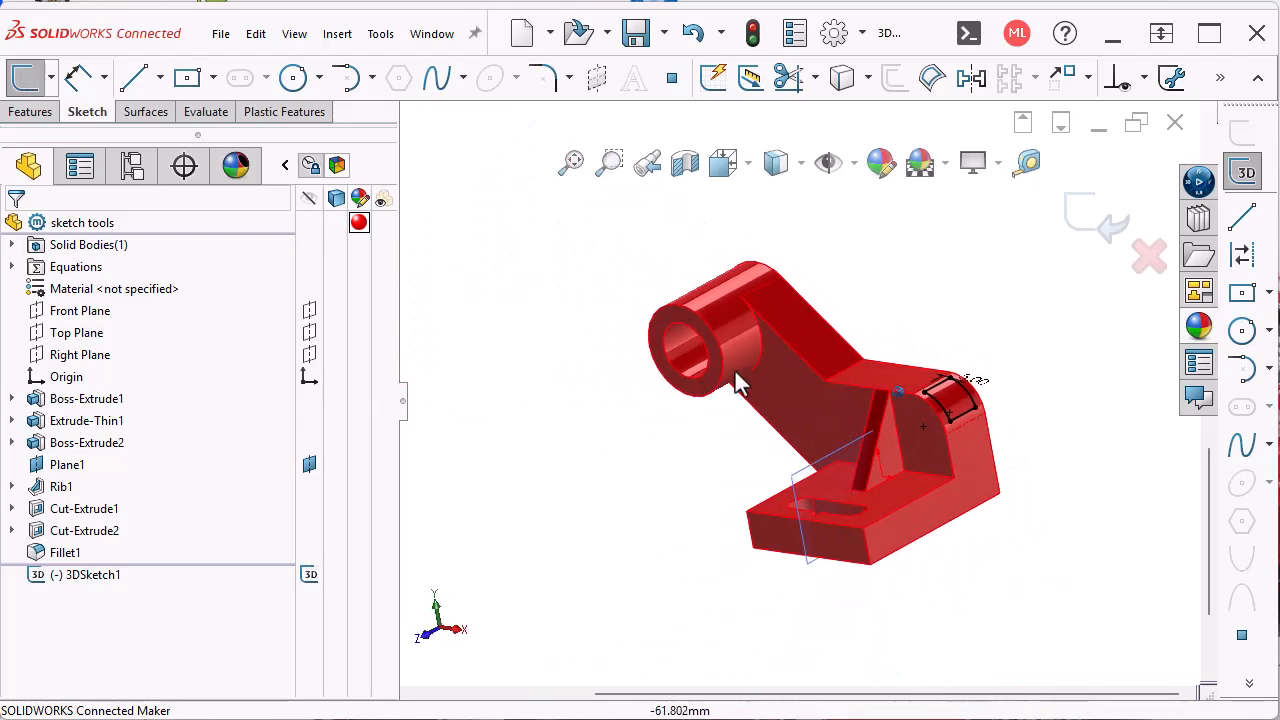
middle_drag(735, 371, 743, 356)
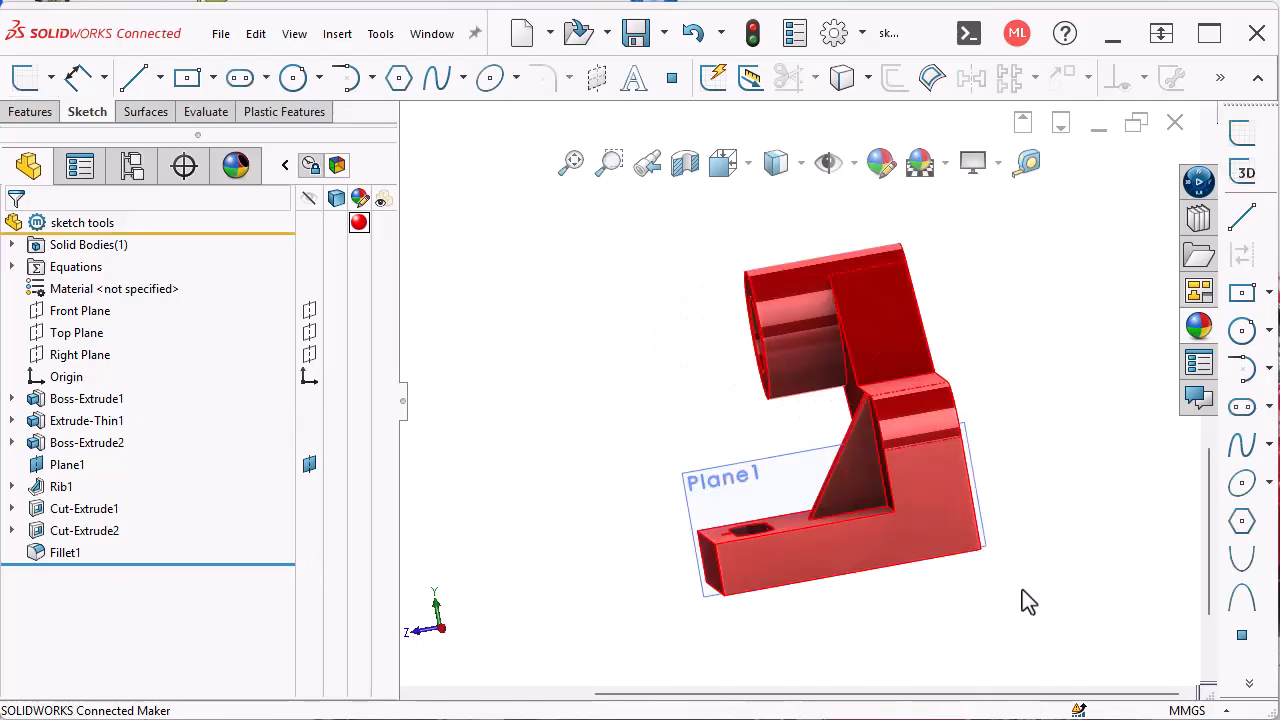
click(913, 528)
click(1005, 469)
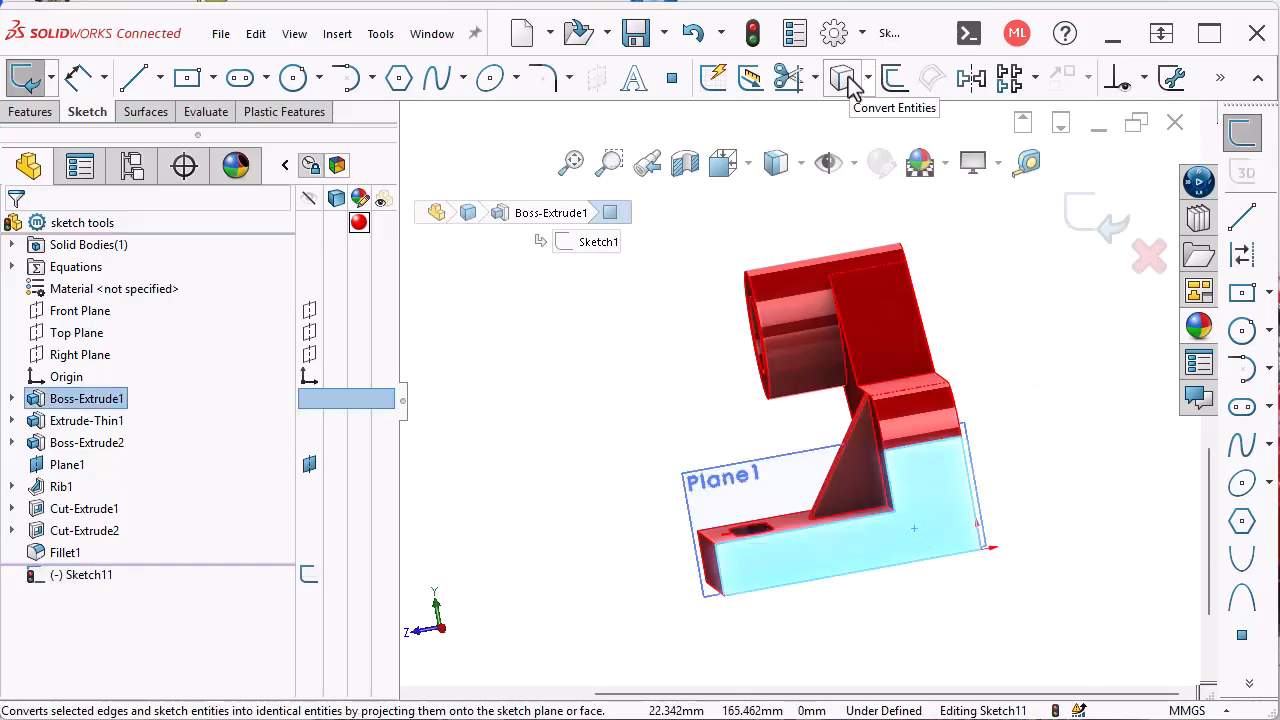
- Project the edges of the rib's triangular side face into the sketch with Convert Entities
click(985, 292)
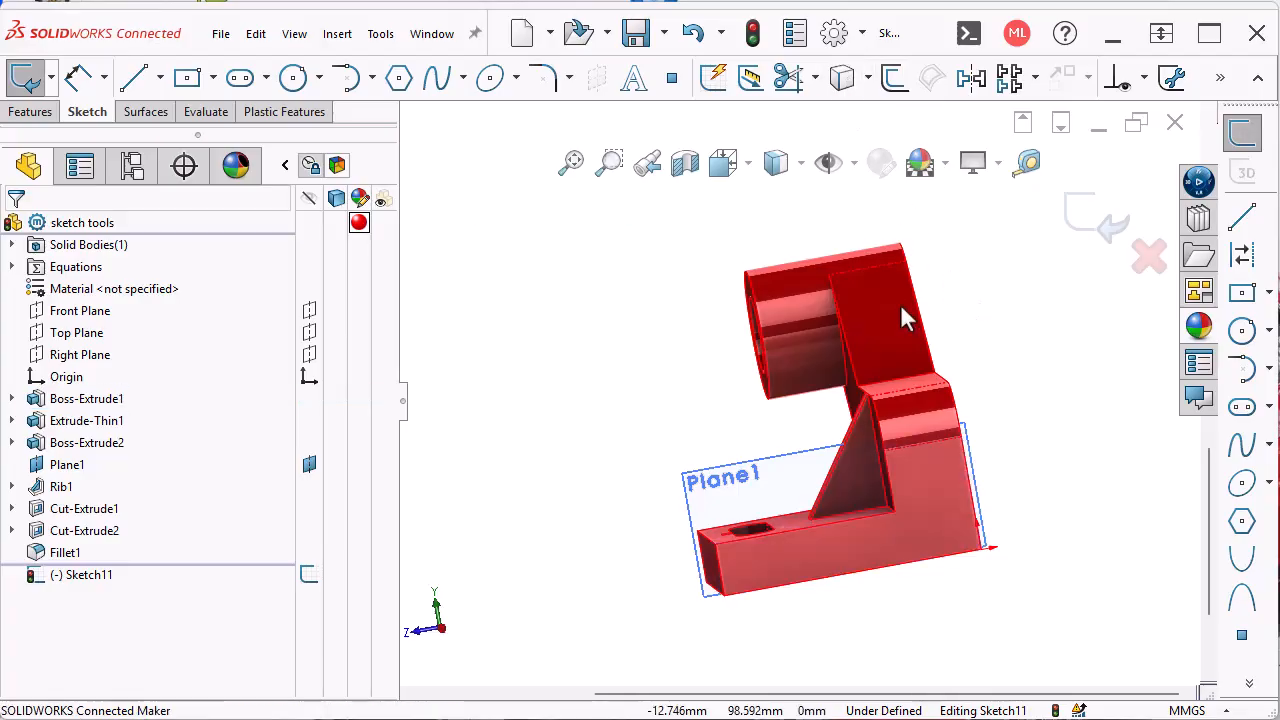
middle_drag(844, 376, 1013, 530)
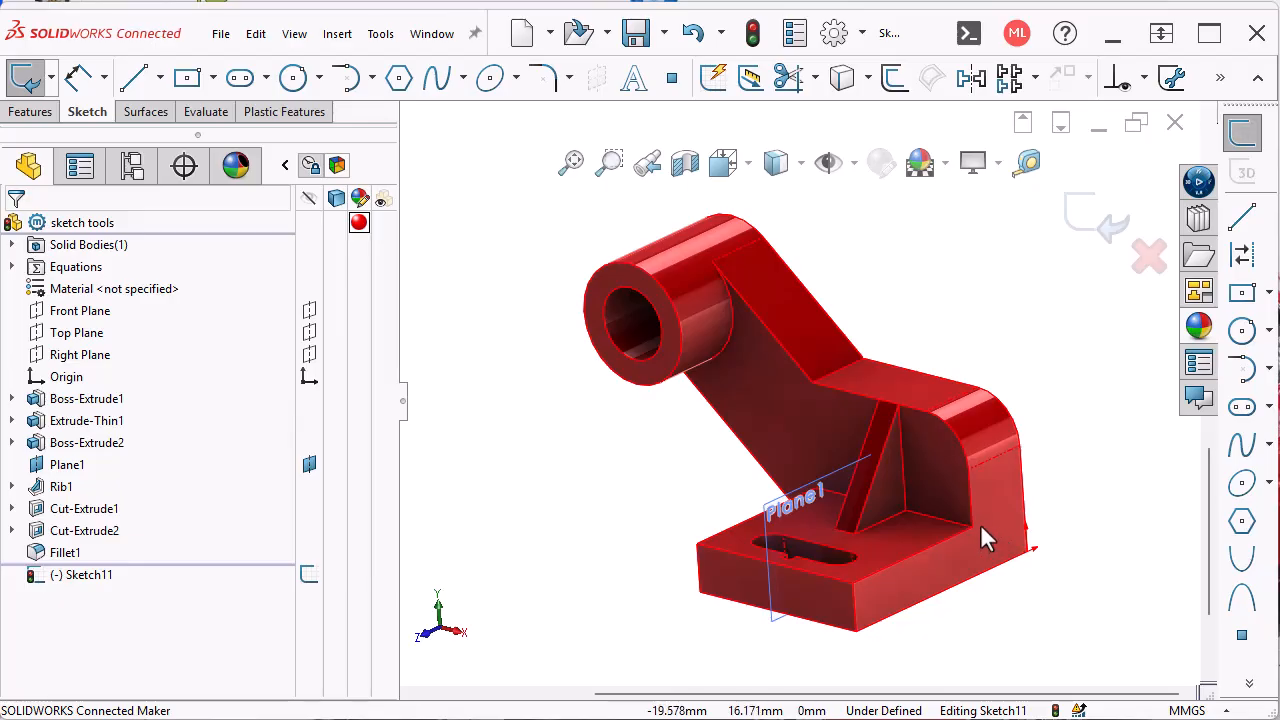
click(882, 492)
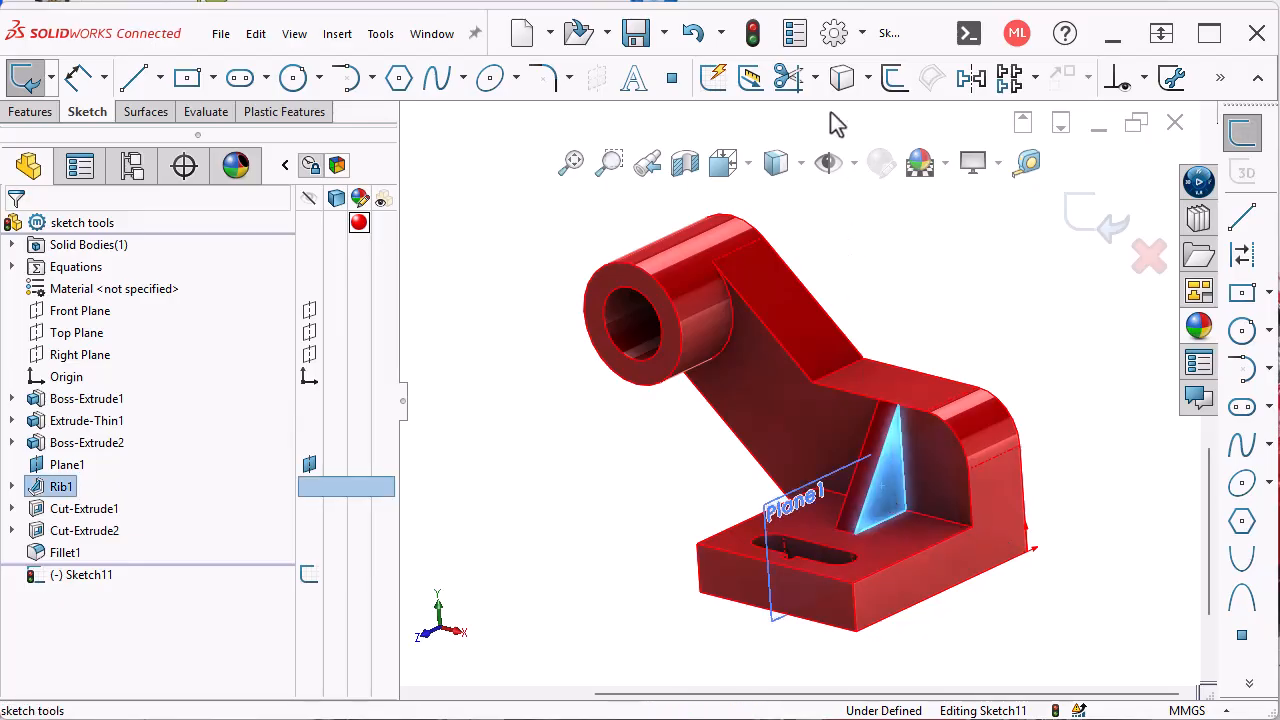
click(842, 80)
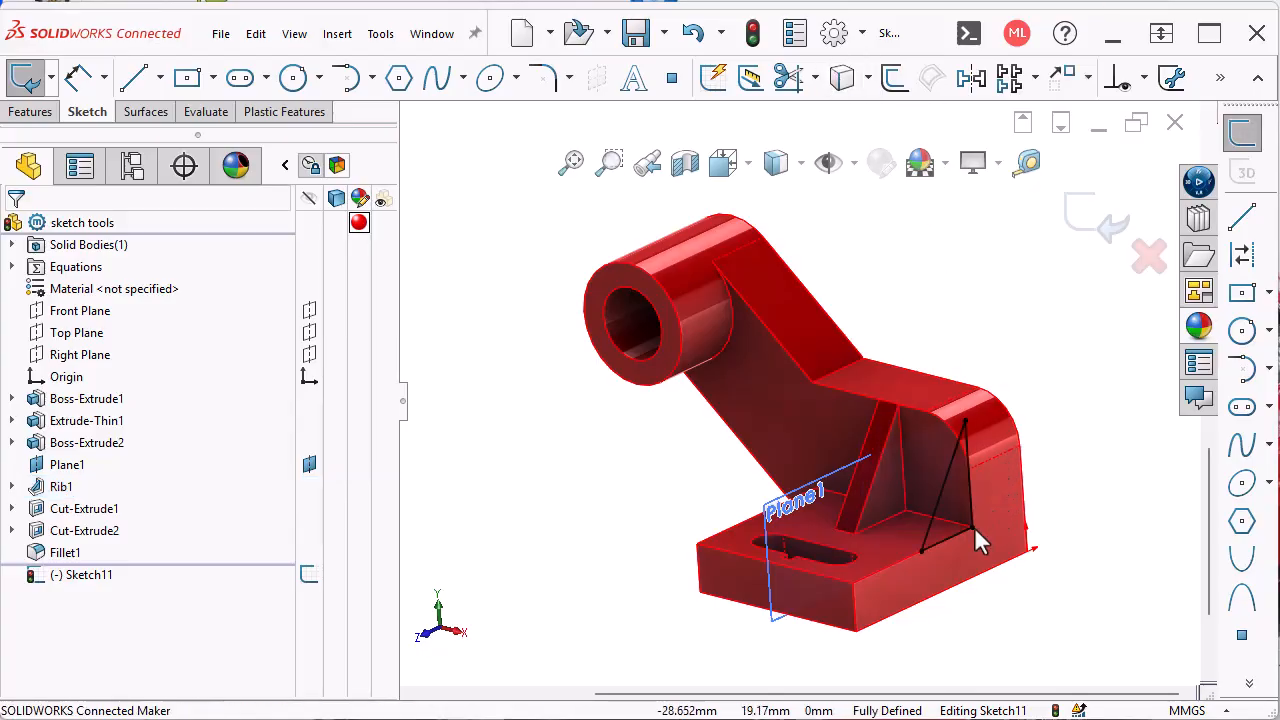
- Convert the sloping arm's front upper edge into the sketch, and discard the sketch
middle_drag(974, 537, 970, 565)
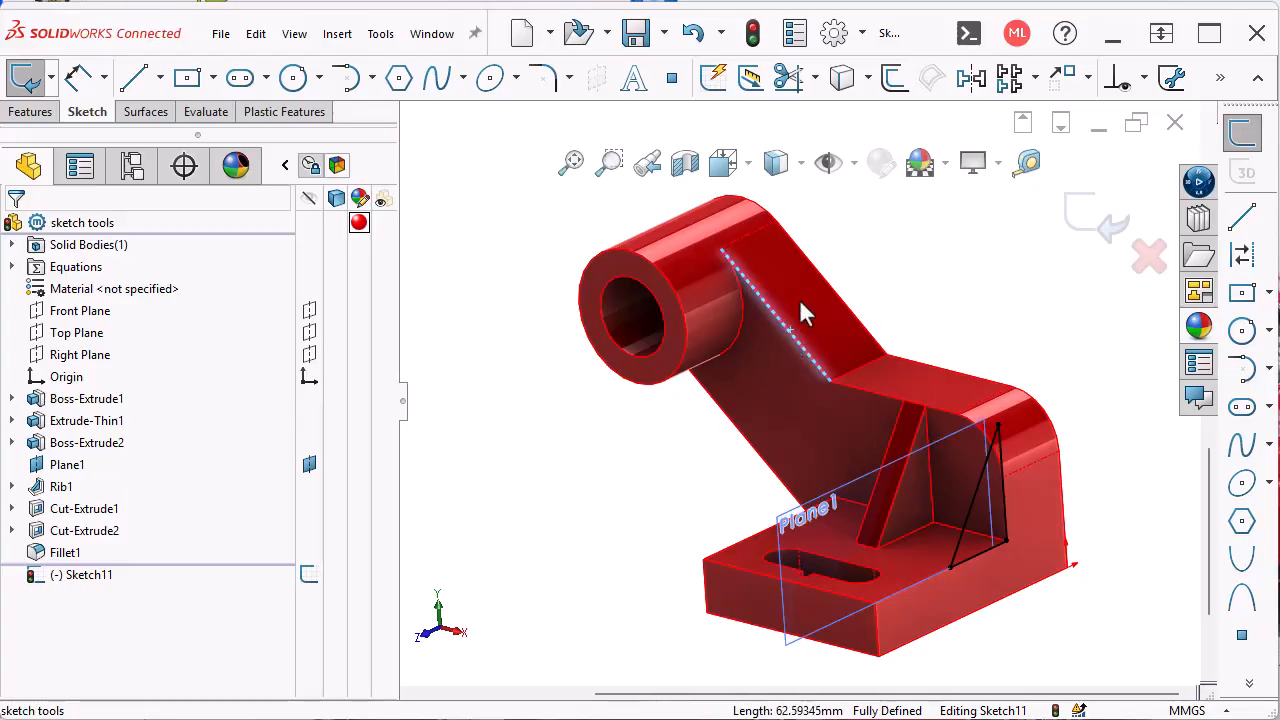
click(842, 80)
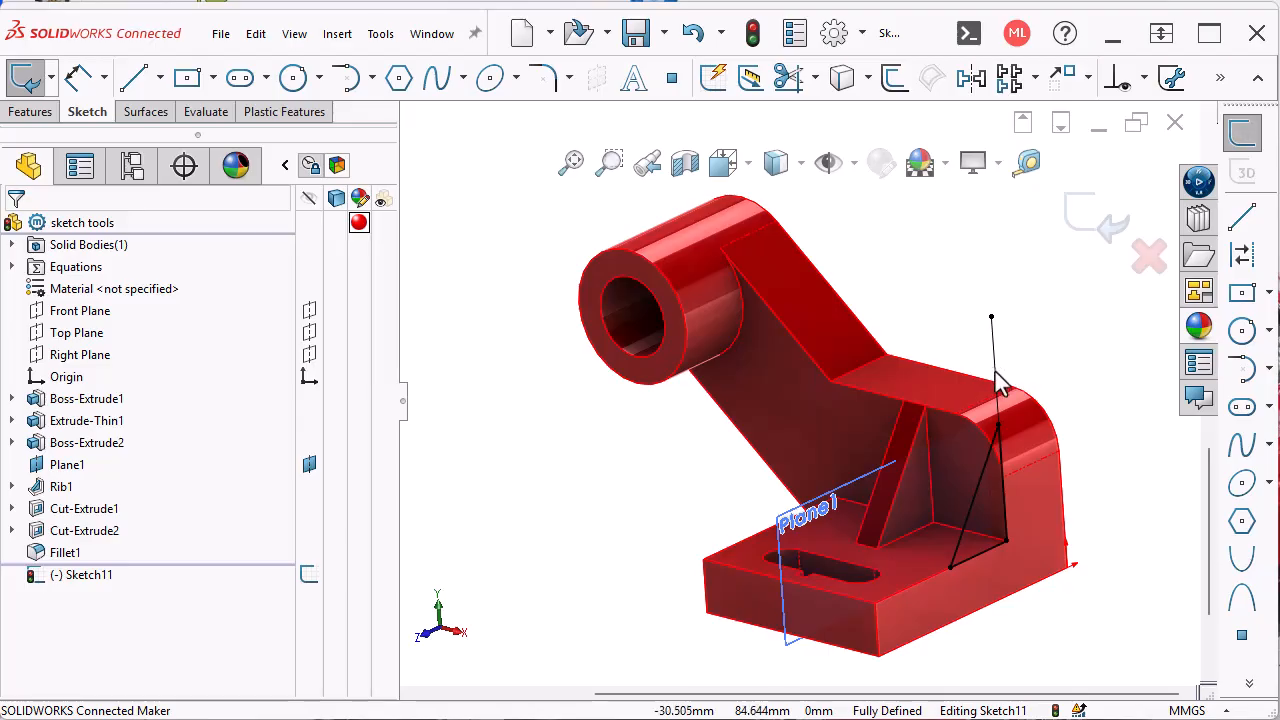
click(1150, 256)
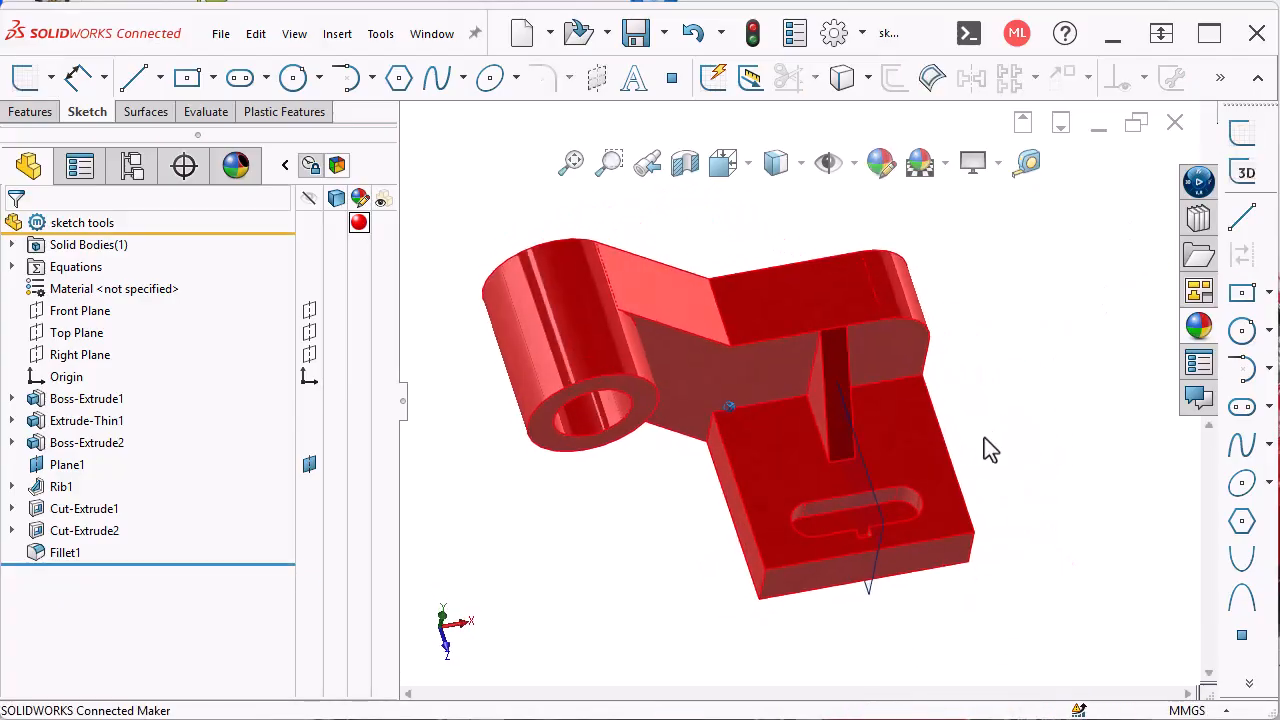
- Start a sketch on the base plate's top face and project the slot's closed edge loop into it with Convert Entities
click(919, 431)
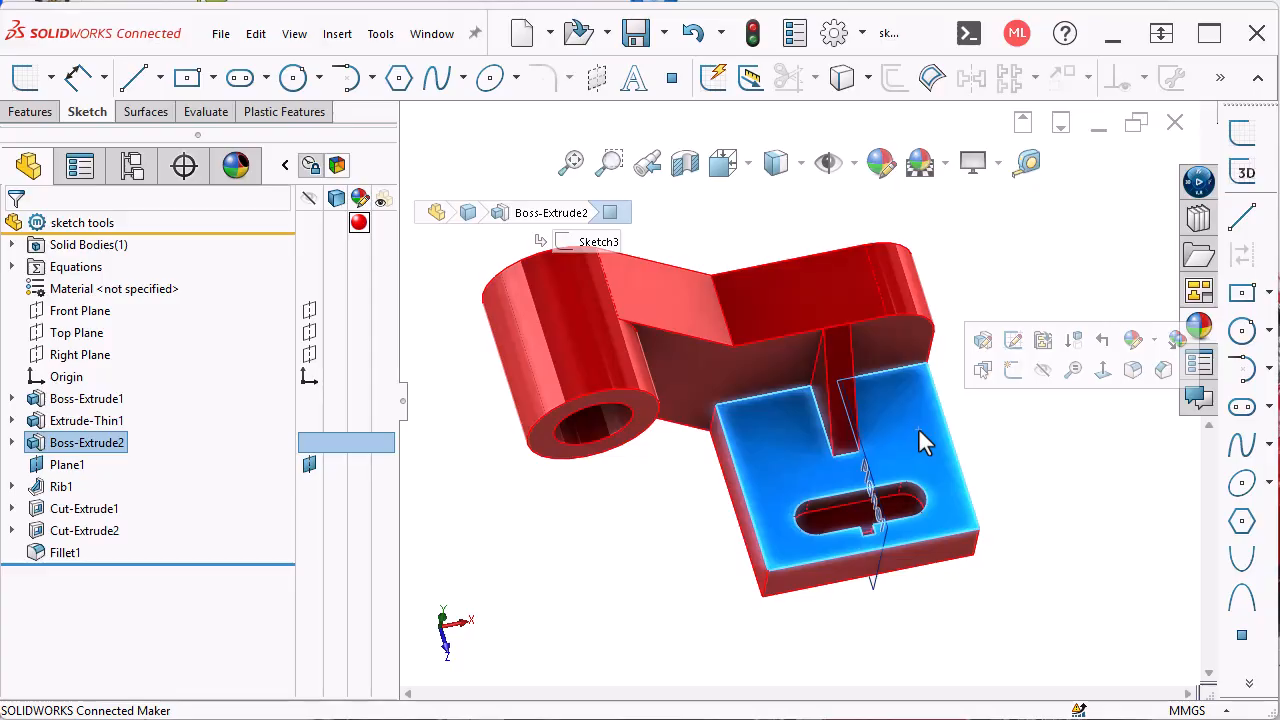
click(1012, 369)
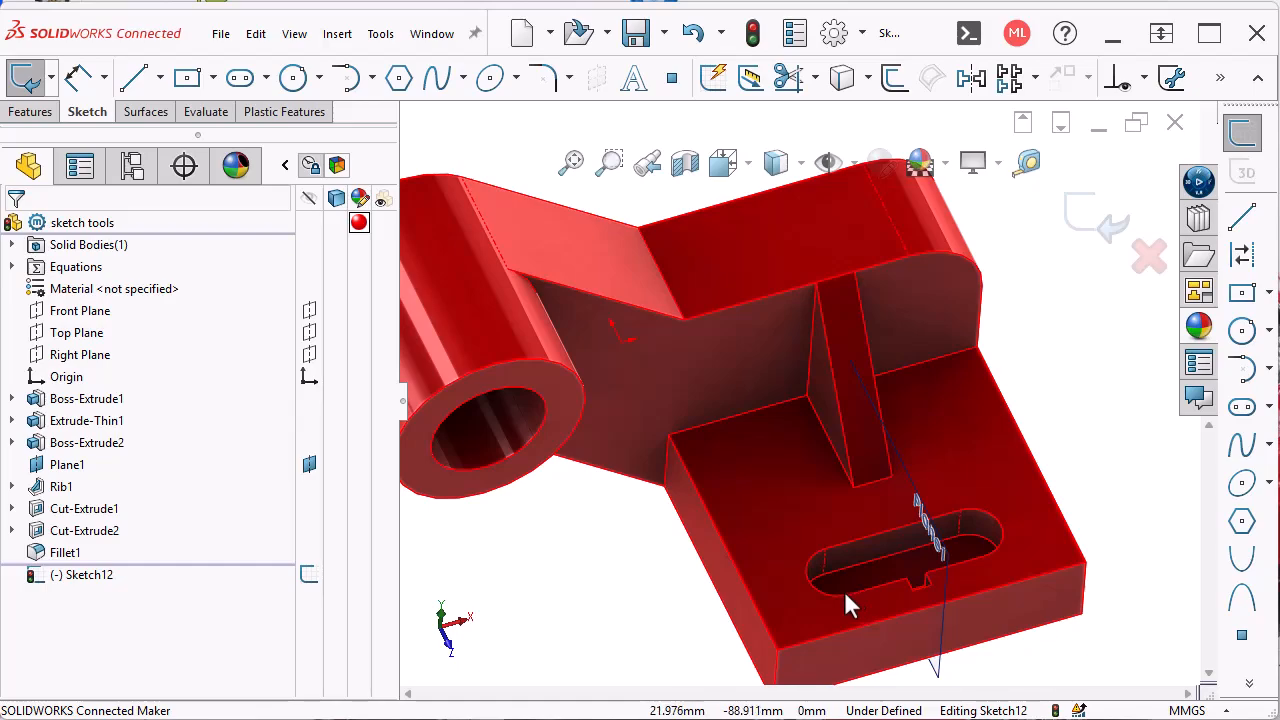
right_click(896, 526)
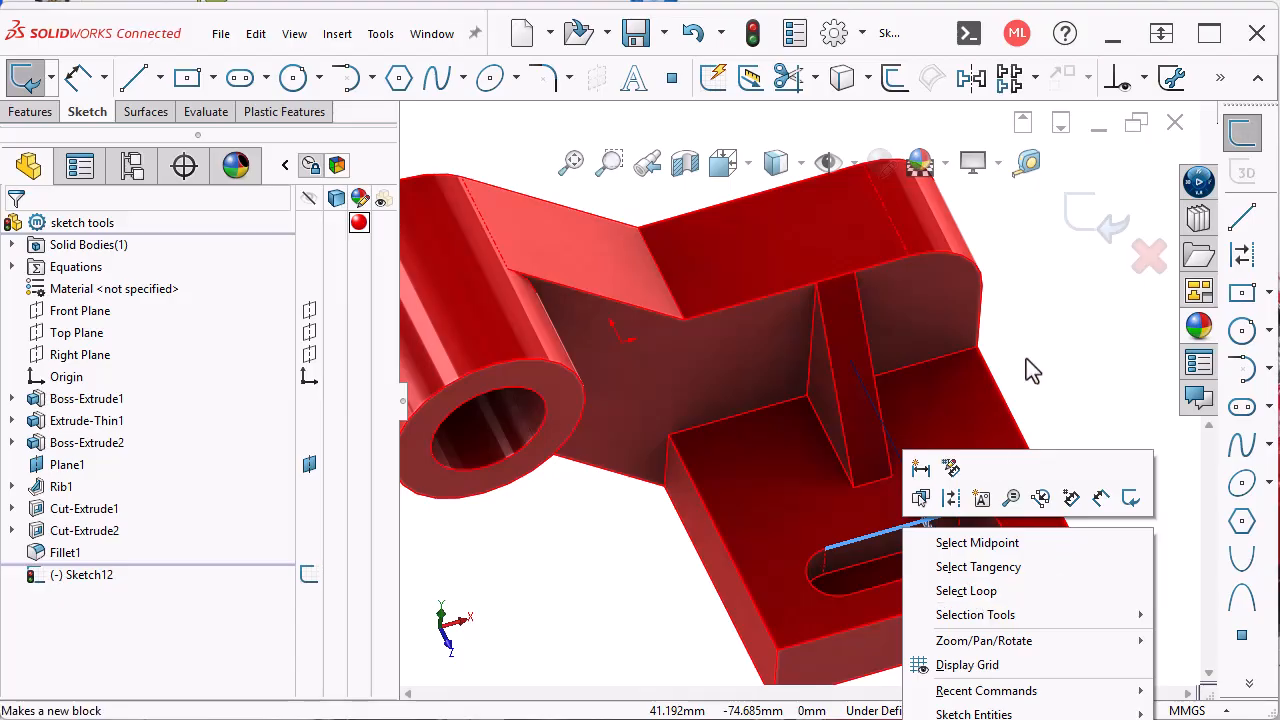
key(Escape)
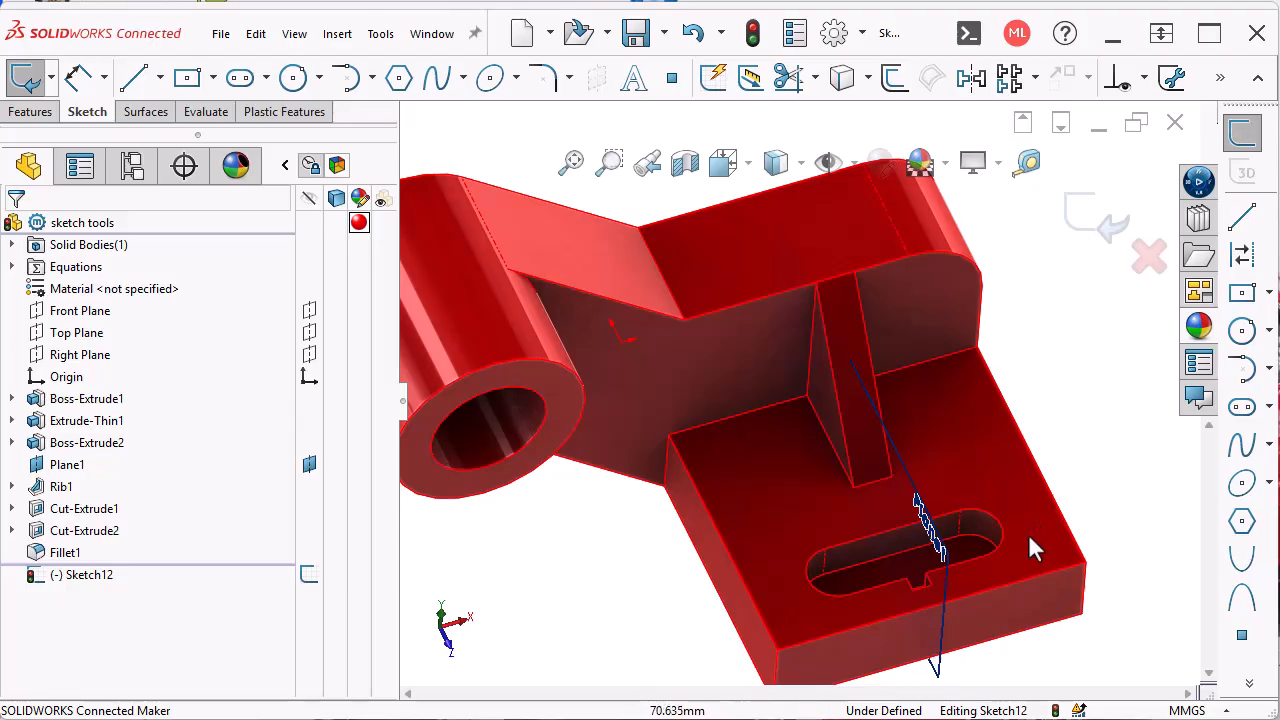
click(804, 605)
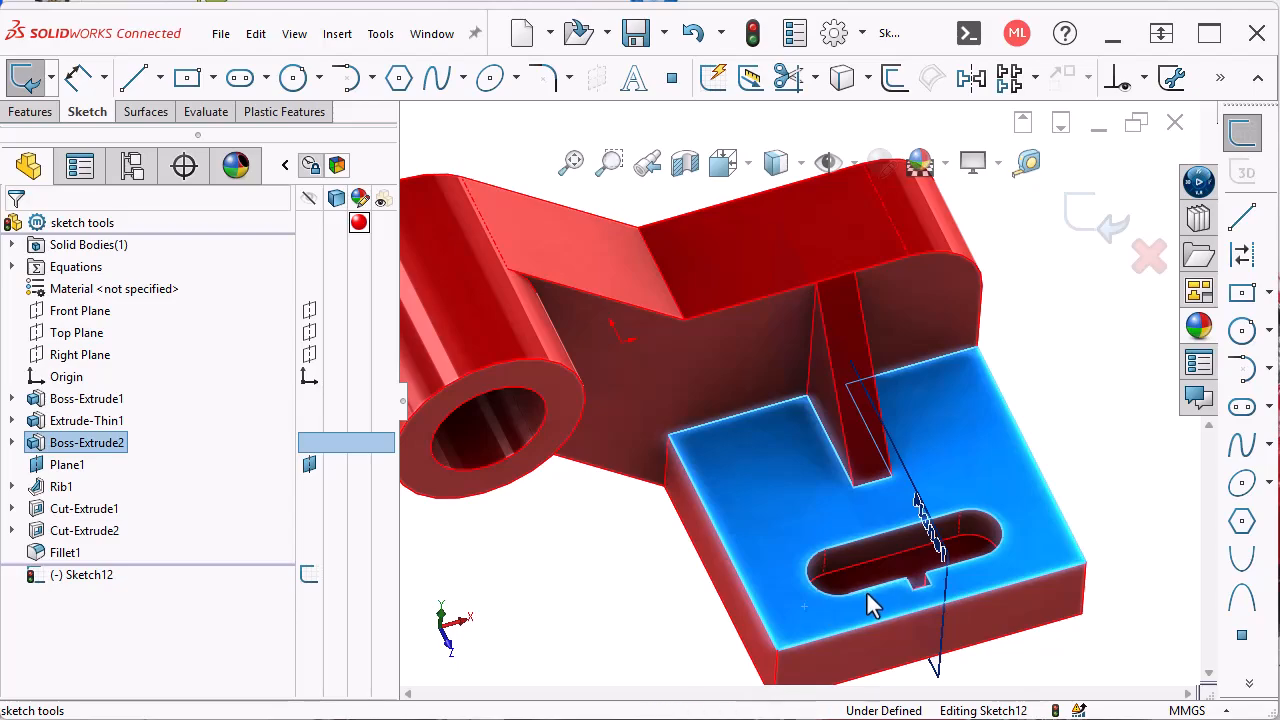
click(843, 82)
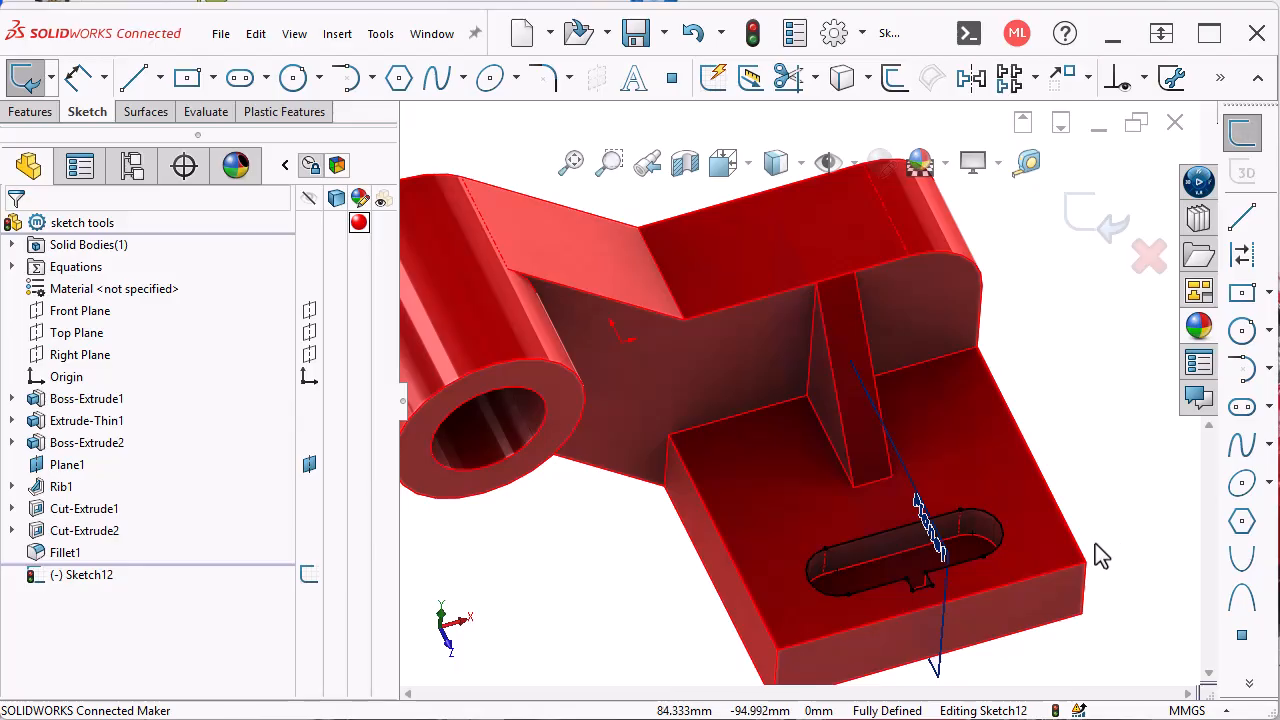
- Convert the outer boundary of the base plate's top face into the sketch, and discard the sketch
click(984, 461)
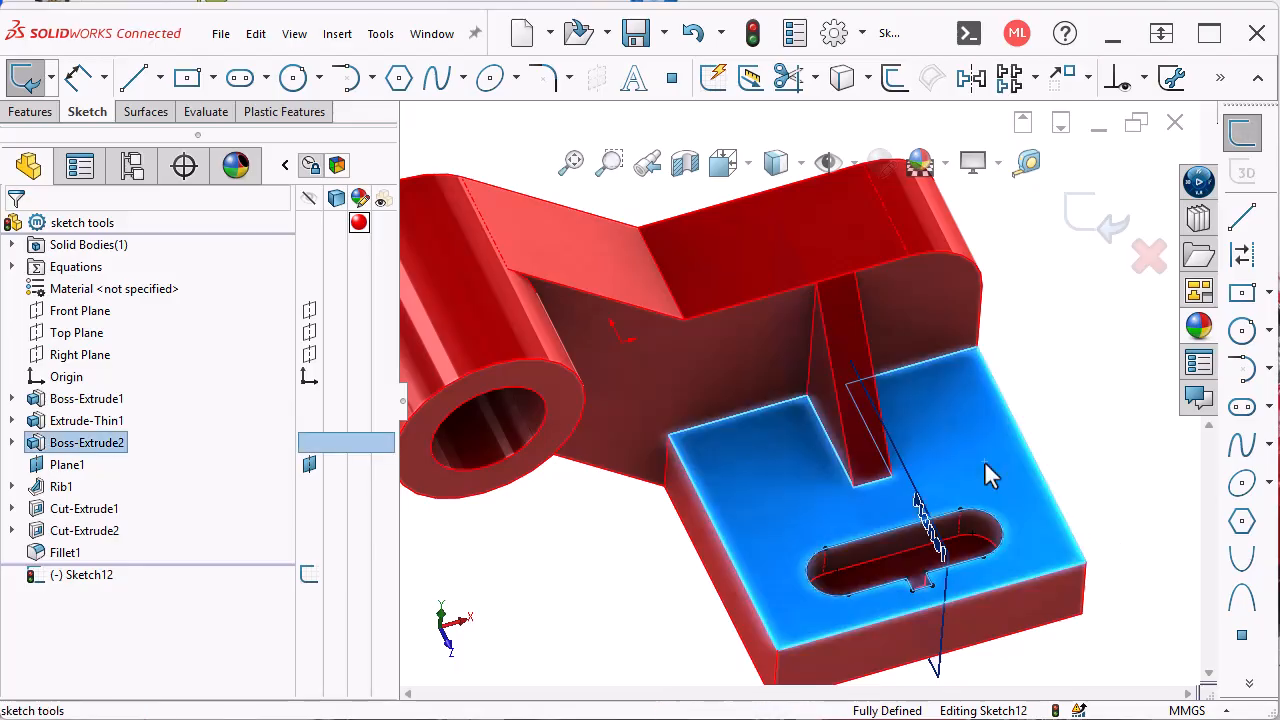
click(843, 80)
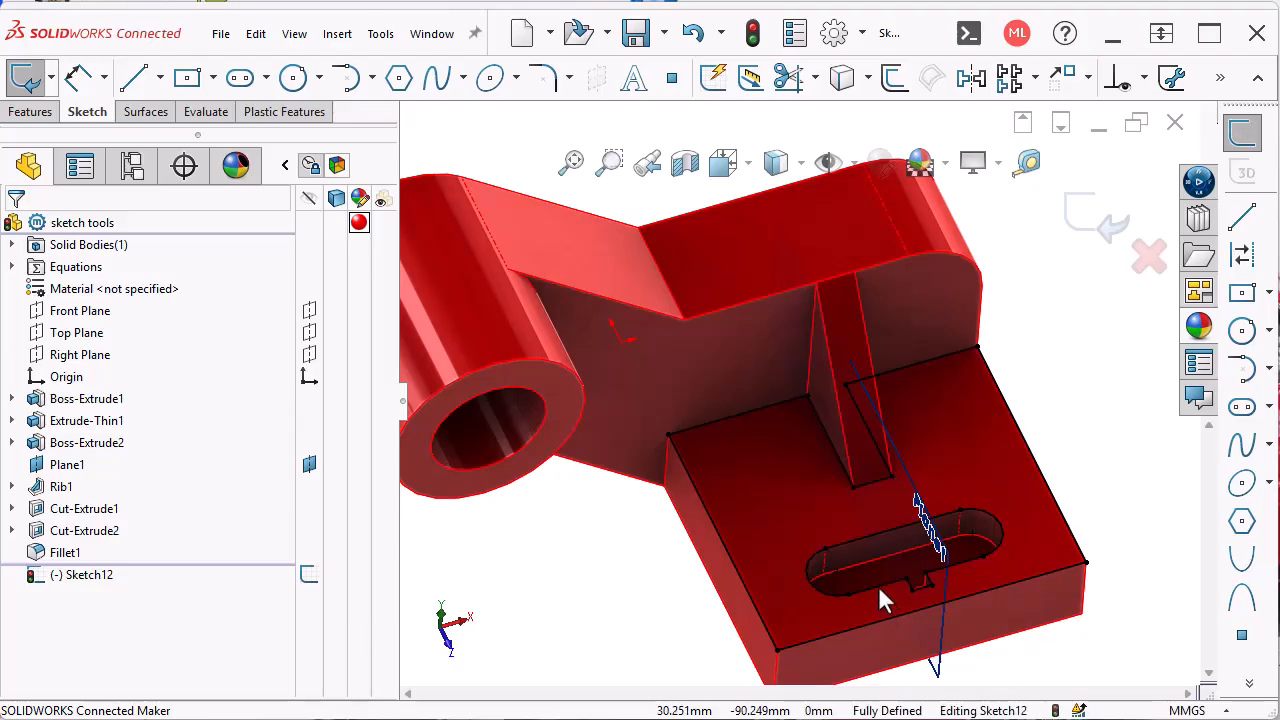
click(783, 593)
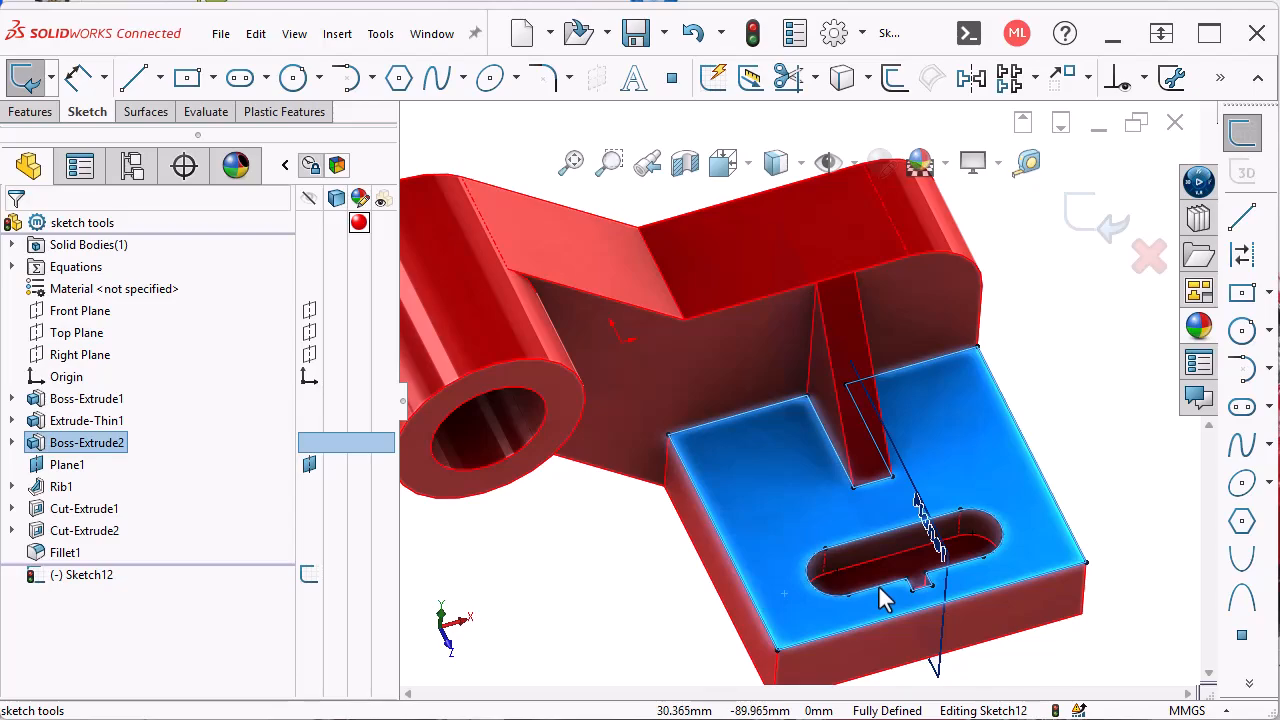
click(1116, 374)
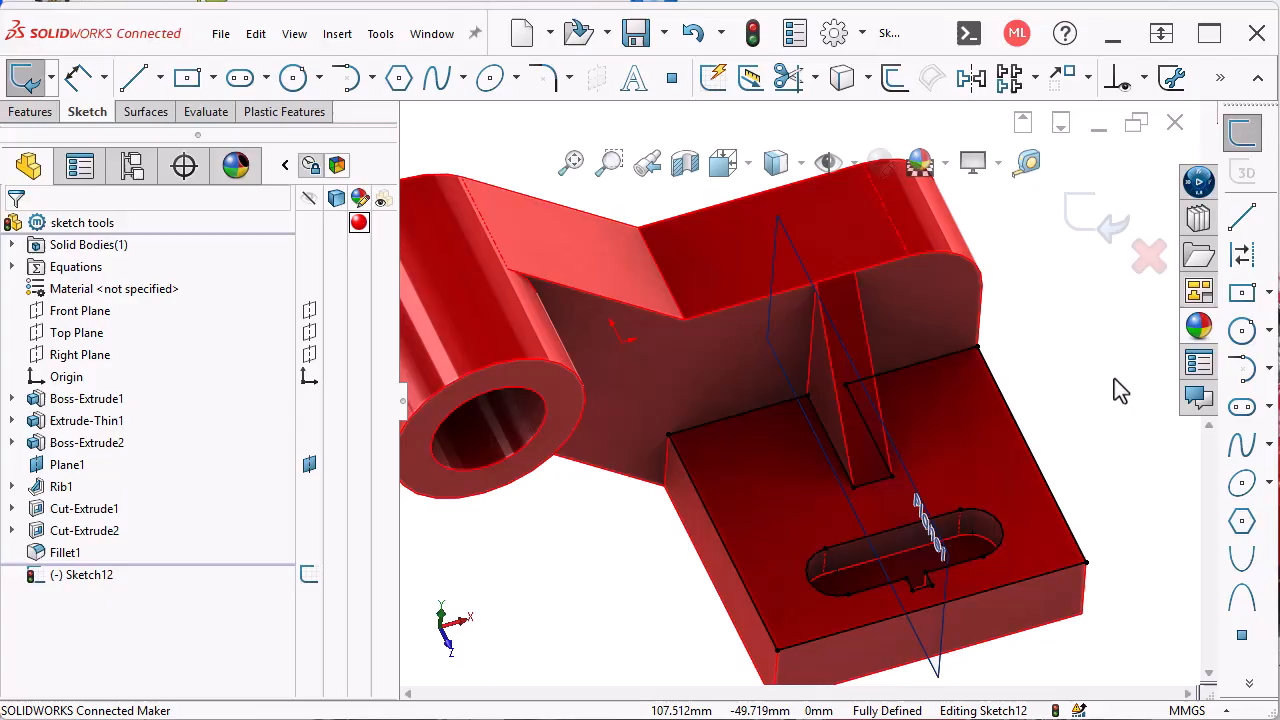
click(1147, 266)
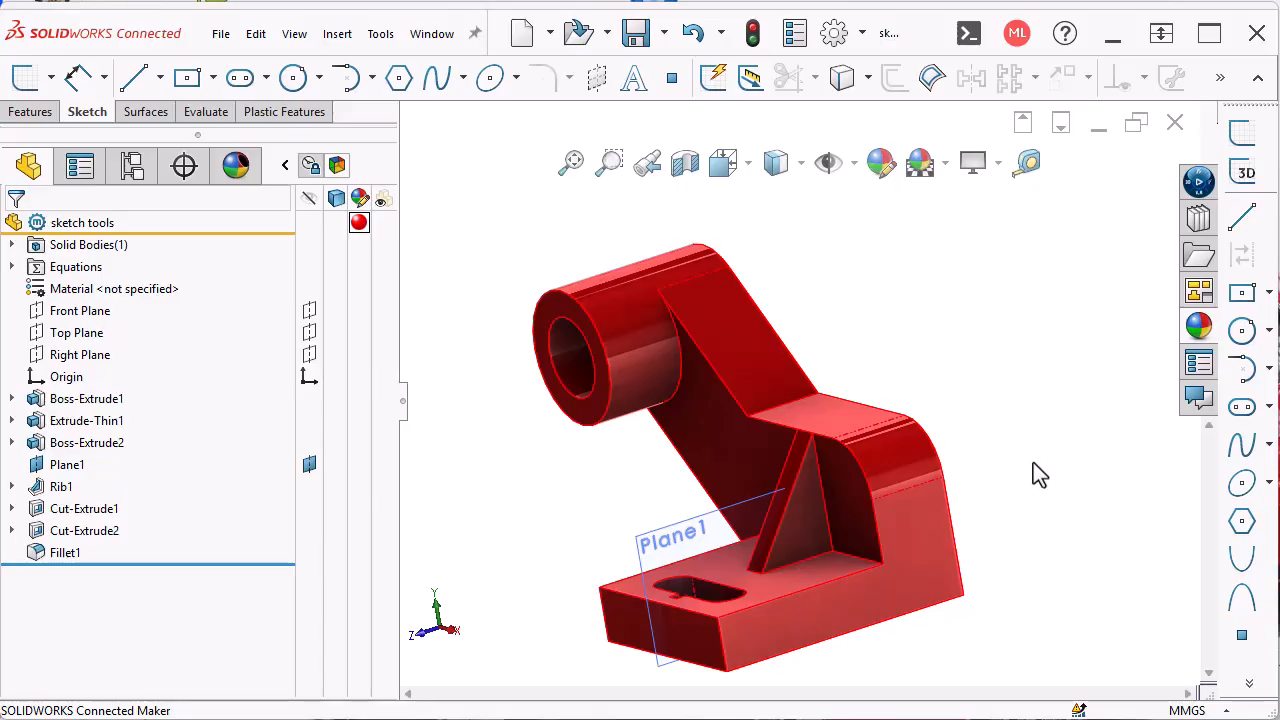
- Start a sketch on the block's L-shaped side face
click(918, 565)
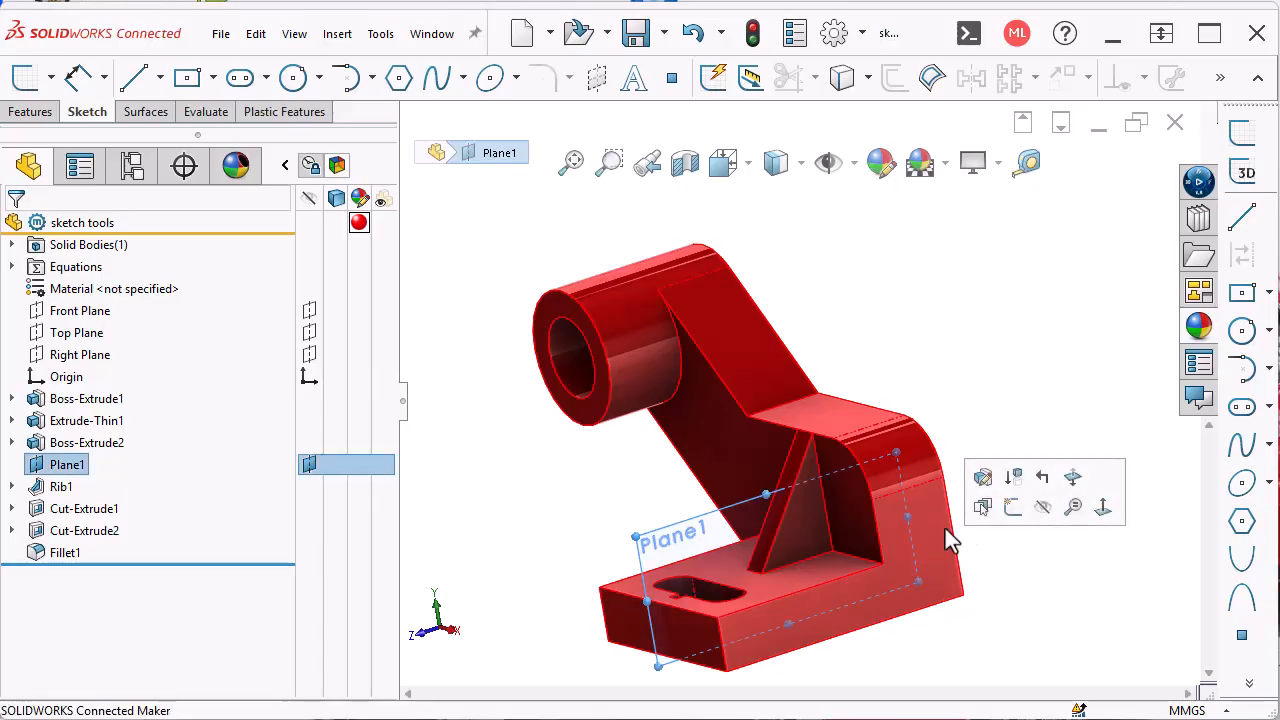
click(940, 556)
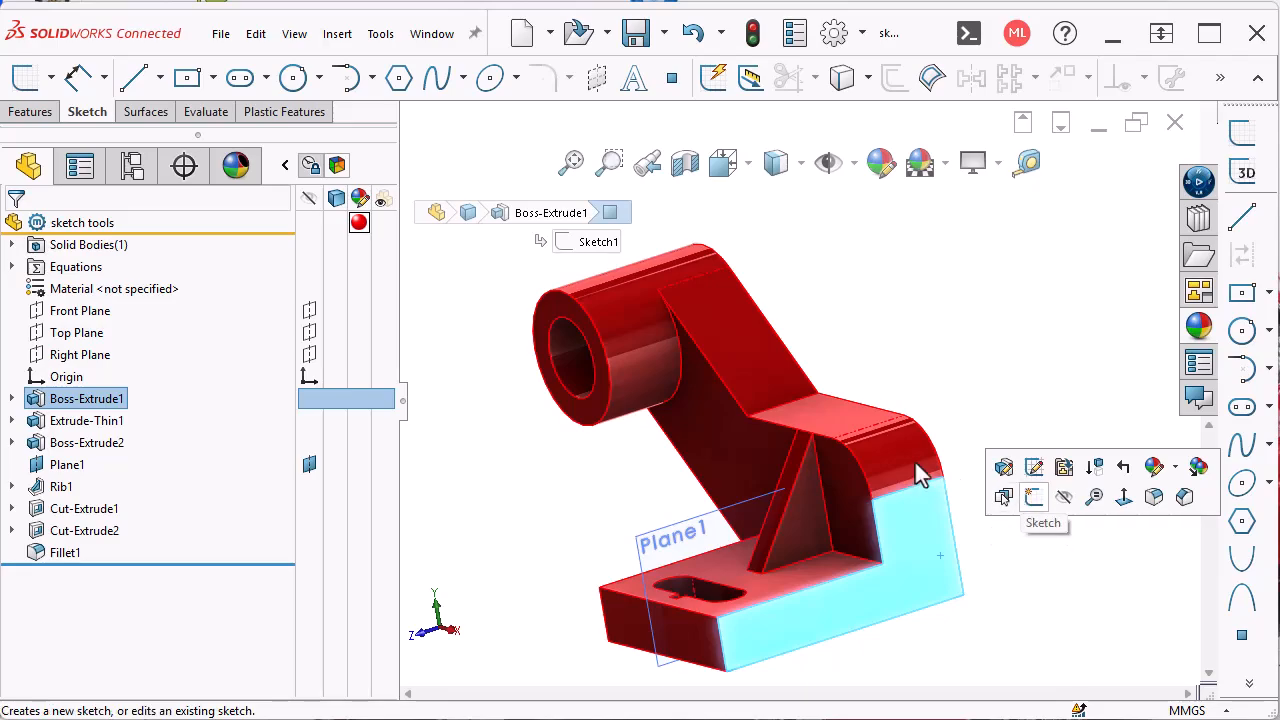
click(1034, 496)
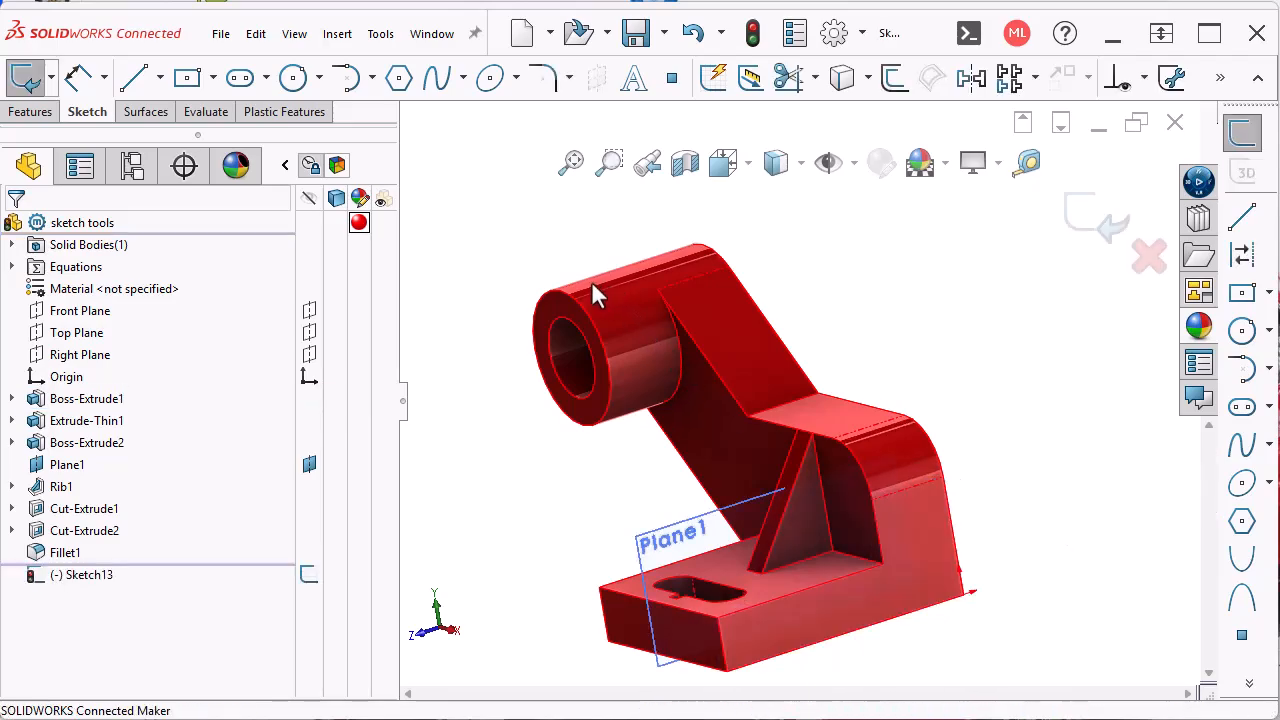
- Project the whole bracket body's outline onto the side-face sketch with Silhouette Entities, and close the sketch
scroll(585, 285, down, 2)
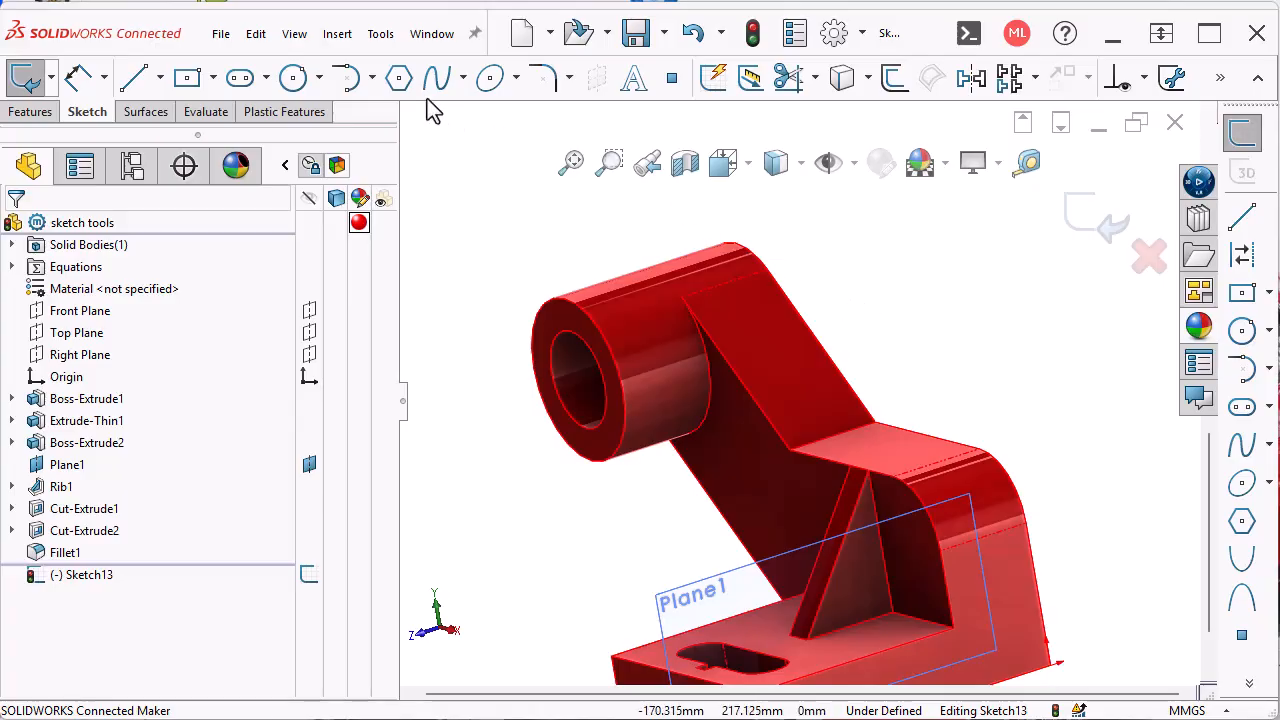
click(378, 36)
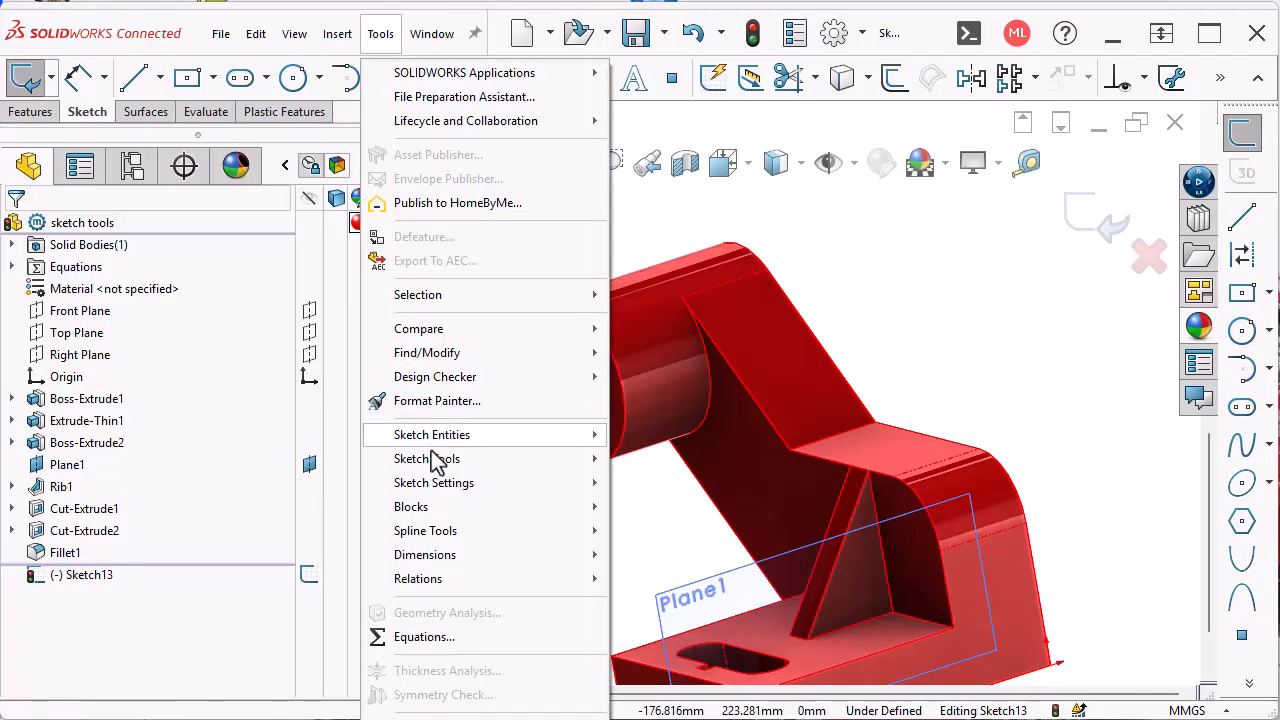
mouse_move(443, 460)
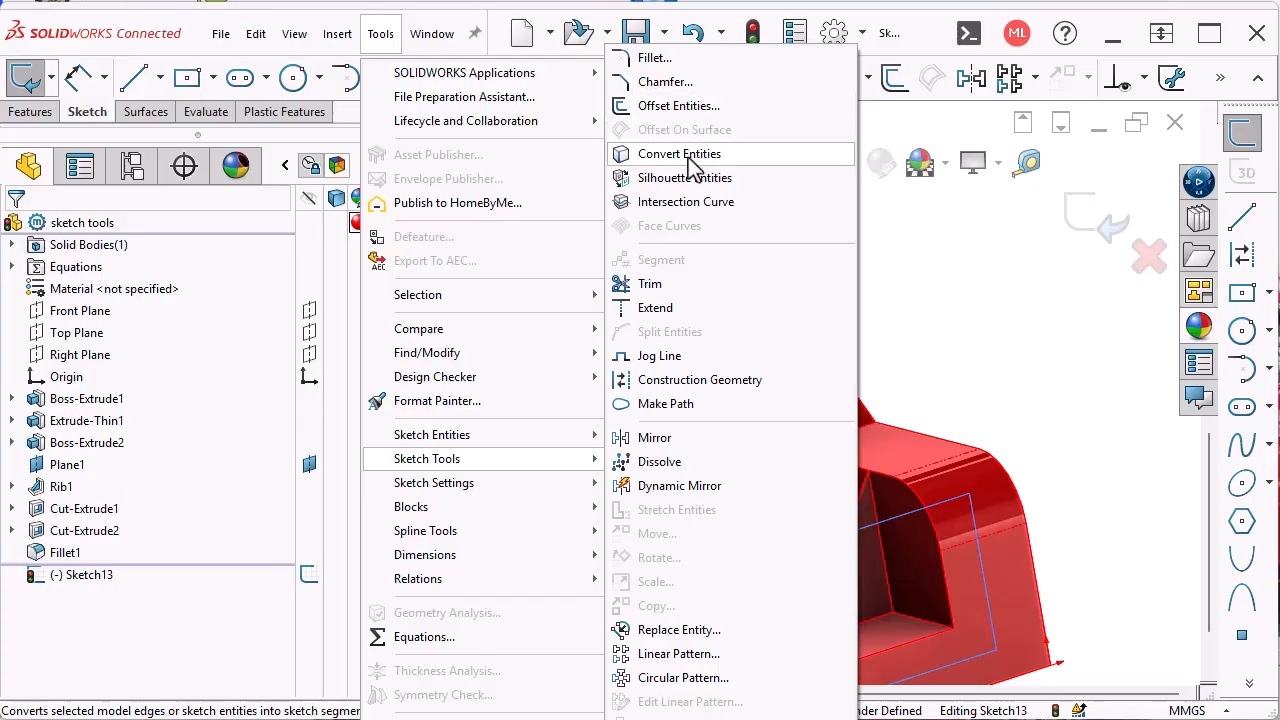
click(700, 177)
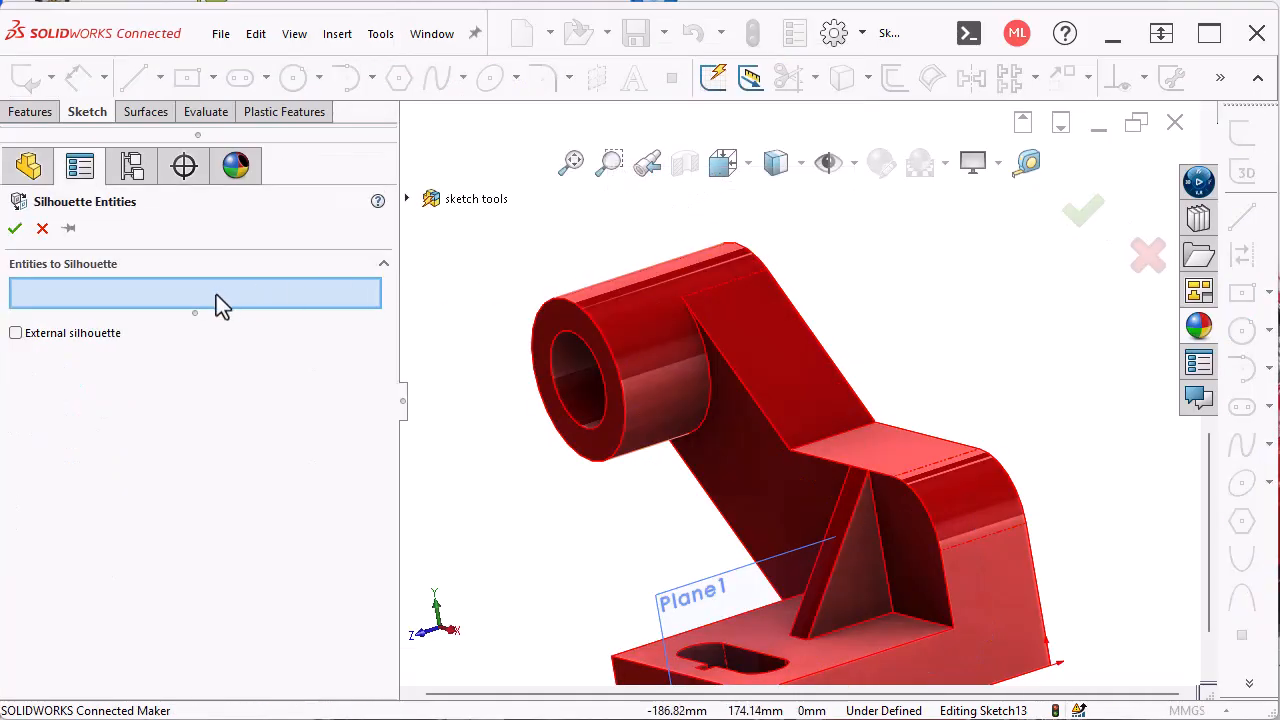
click(641, 352)
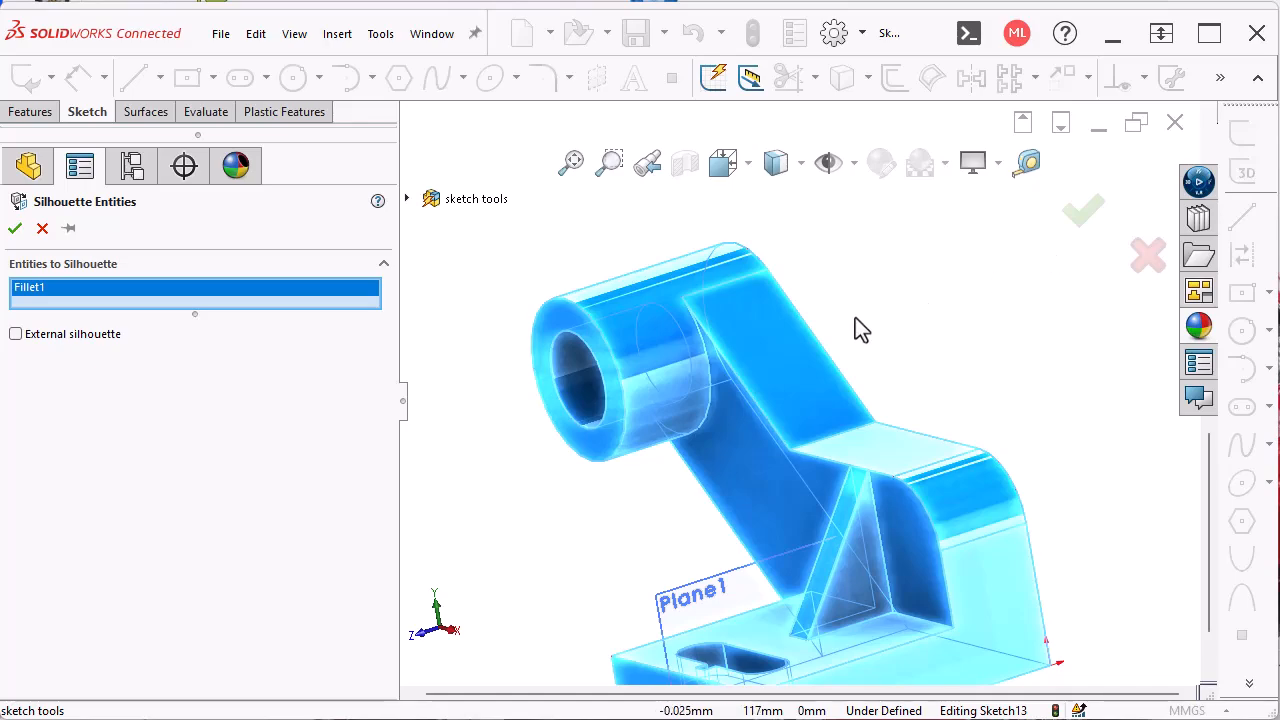
scroll(901, 329, up, 4)
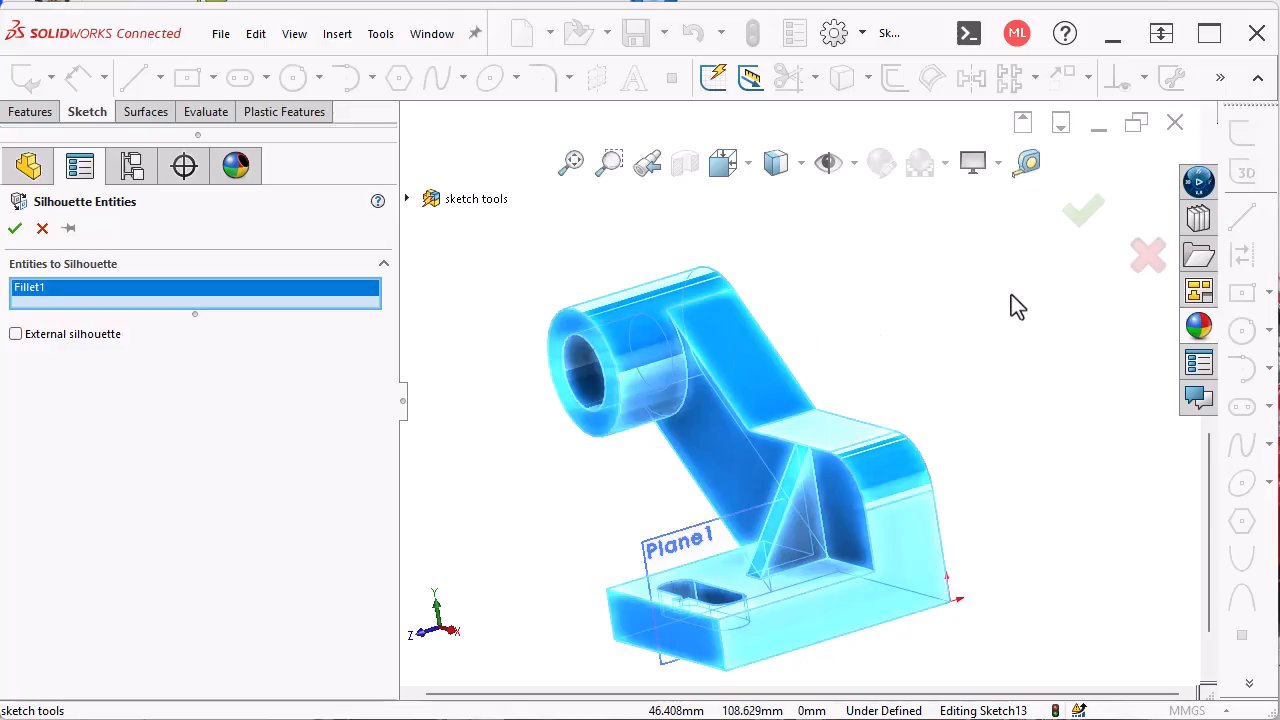
click(1083, 215)
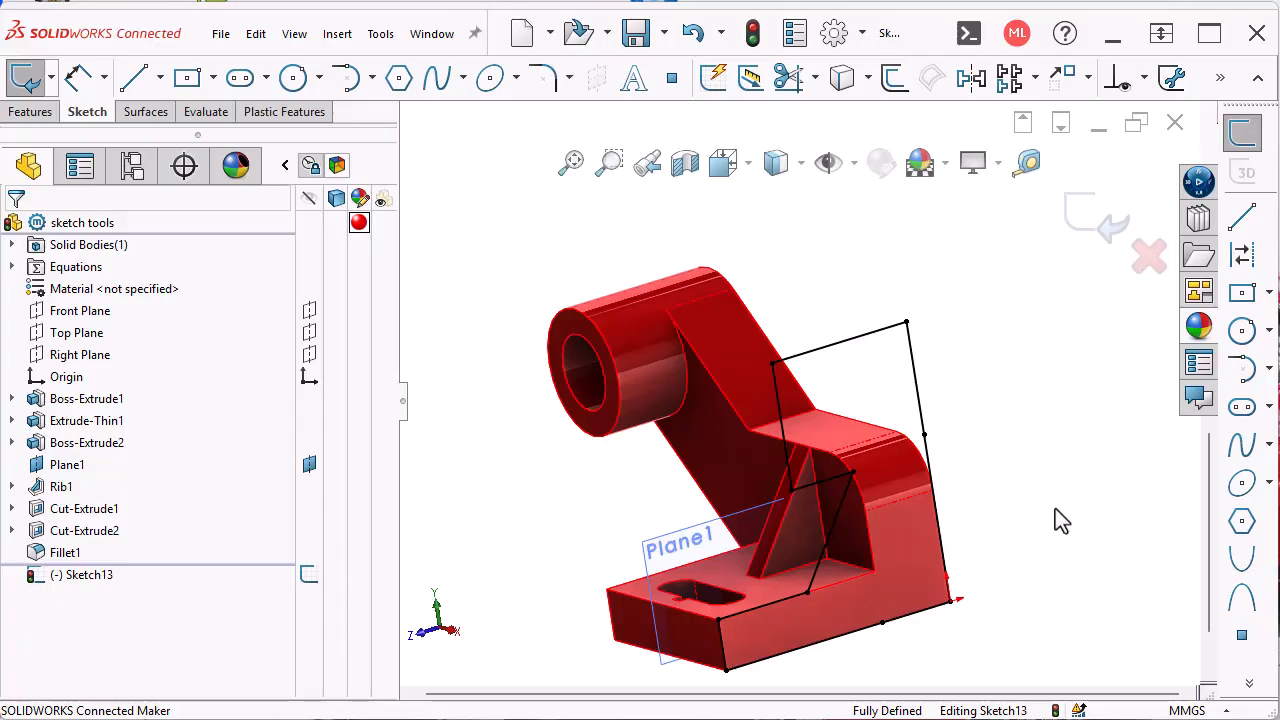
click(874, 345)
click(1001, 403)
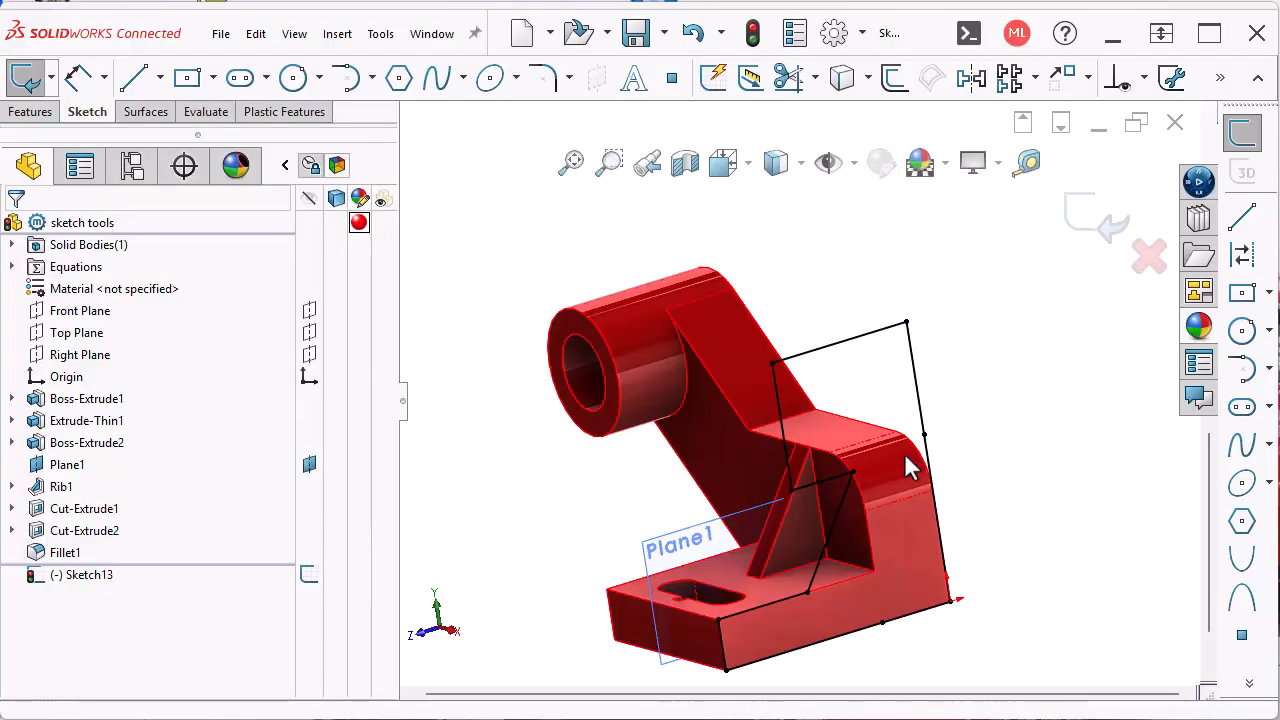
click(1100, 224)
click(1059, 280)
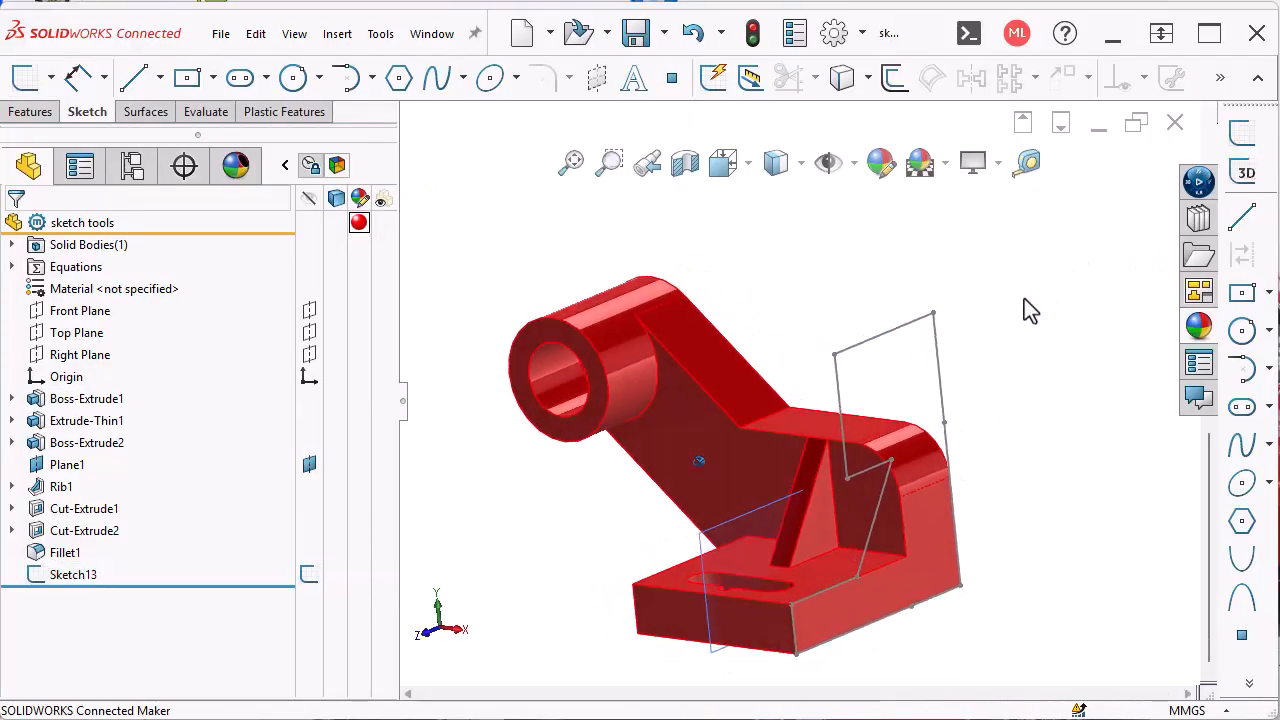
- Start a sketch on the sloping arm's large front face
click(783, 460)
click(765, 461)
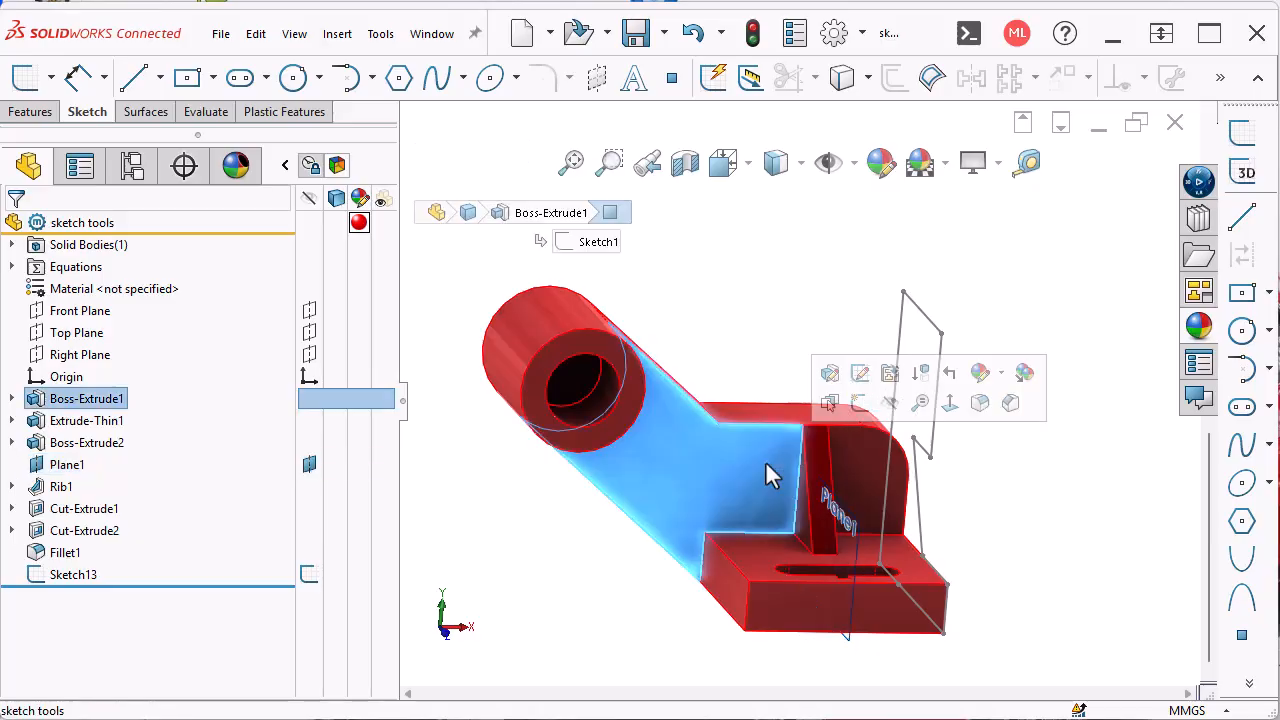
click(860, 405)
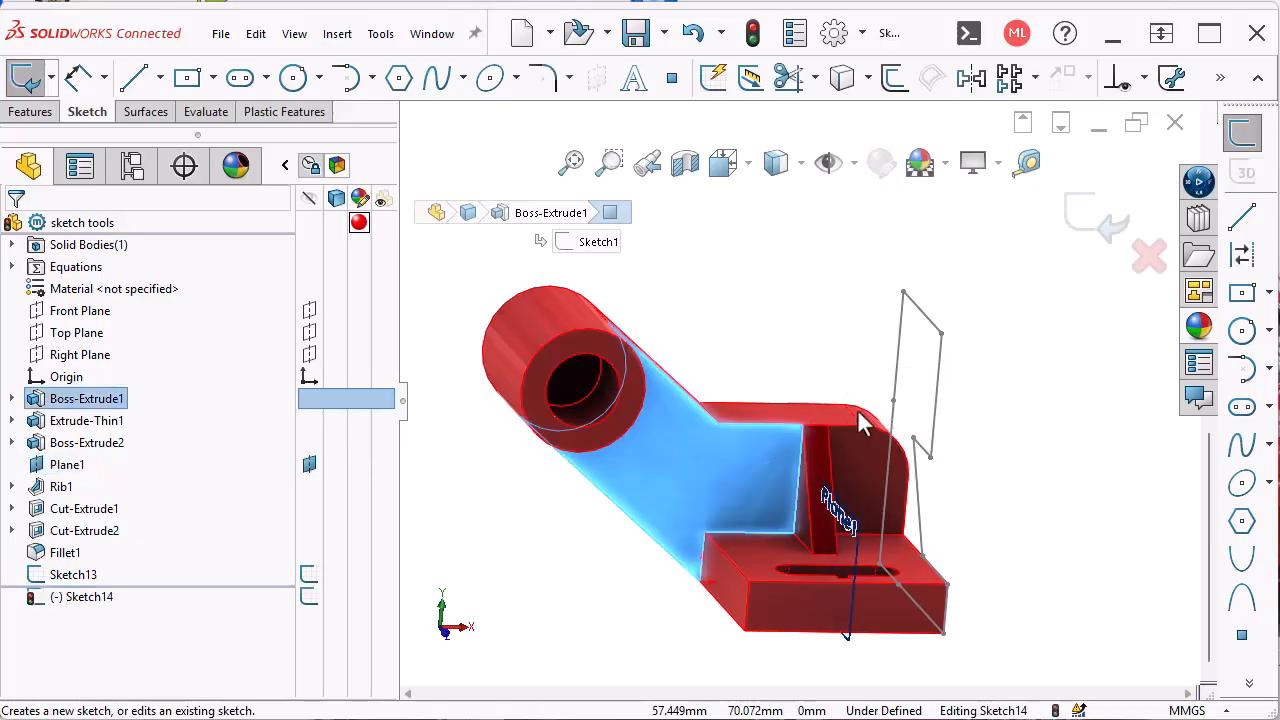
- Project the bracket body's silhouette onto the arm's front face, view it from several angles, and discard the sketch
click(385, 34)
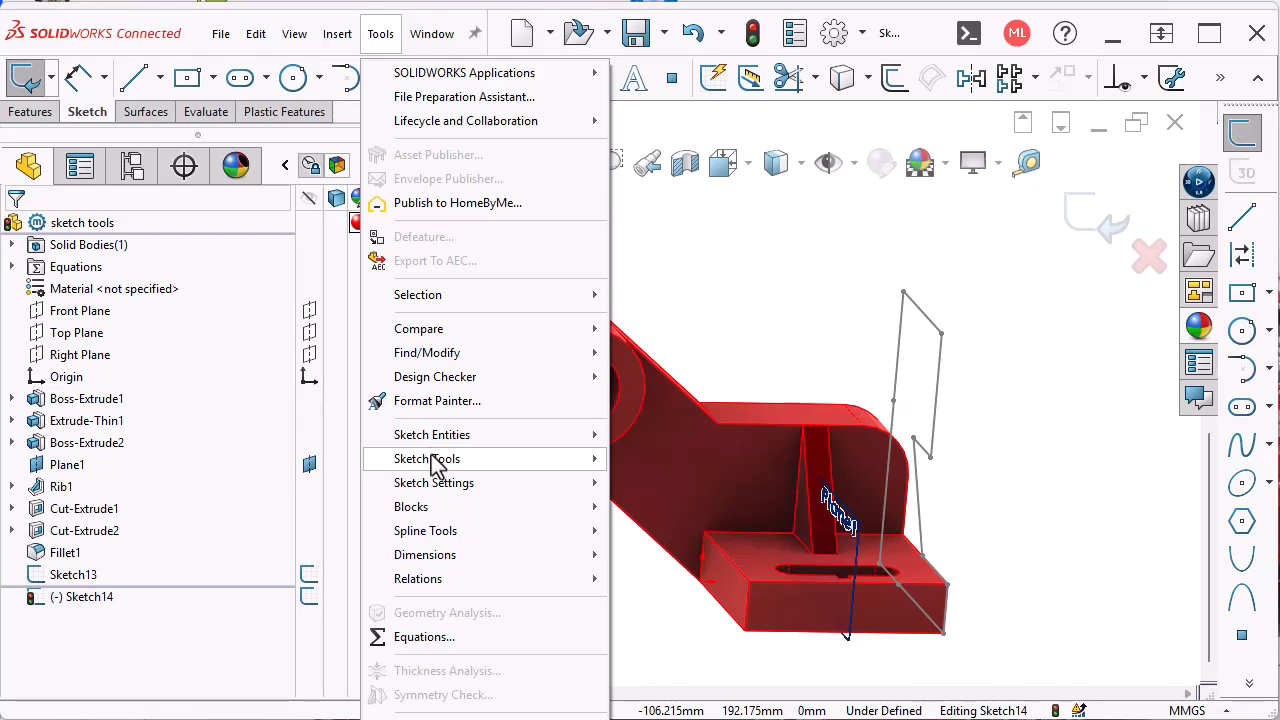
mouse_move(437, 462)
click(699, 180)
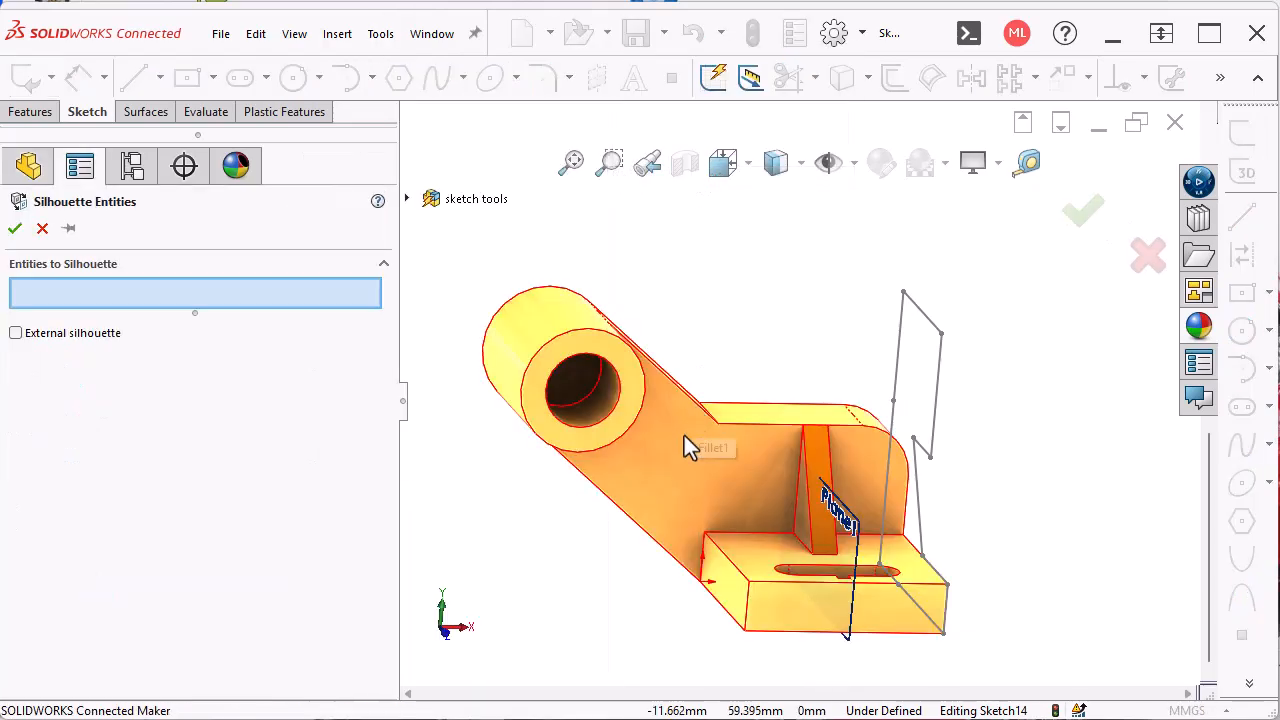
click(685, 440)
click(1085, 212)
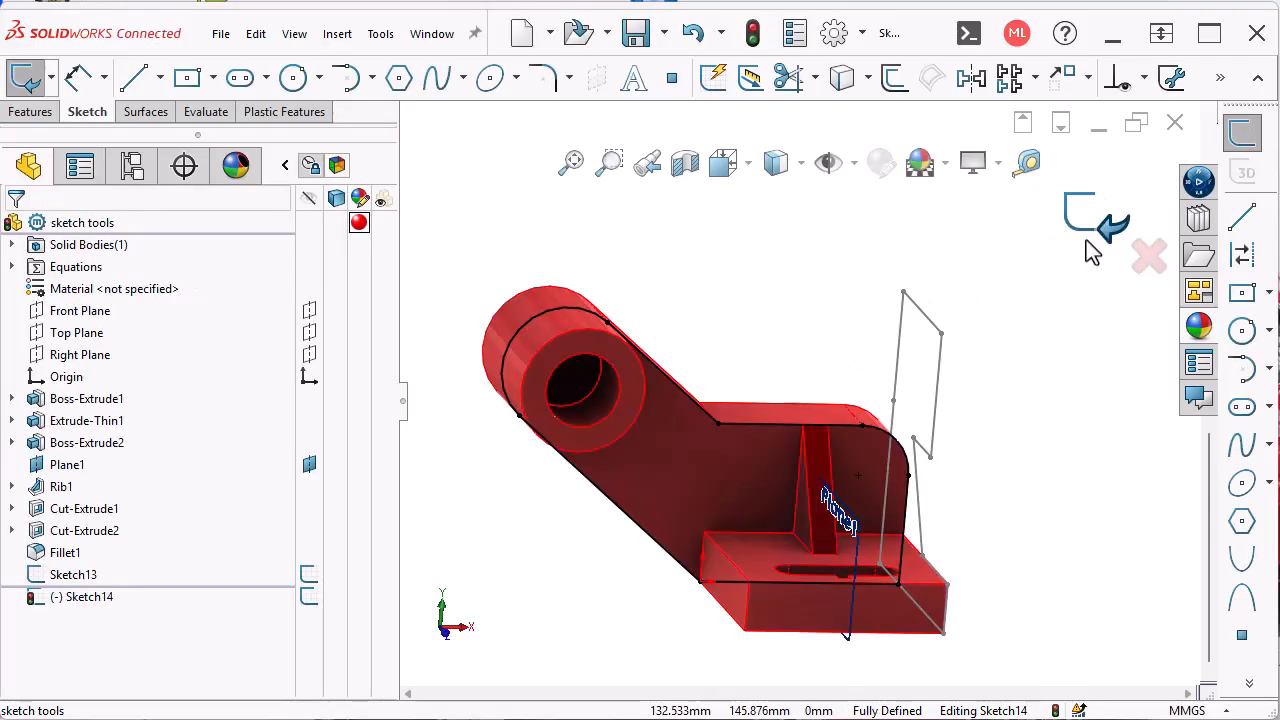
middle_drag(1060, 480, 1040, 496)
middle_drag(824, 469, 800, 453)
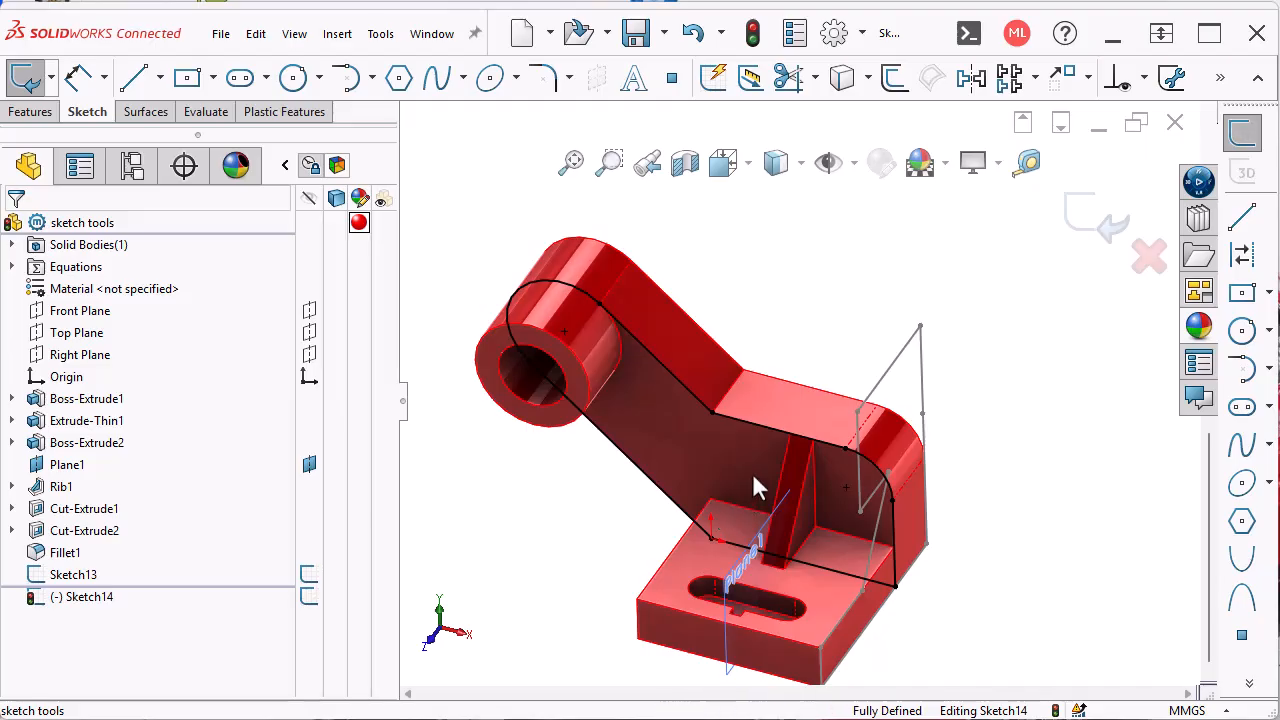
middle_drag(734, 423, 942, 344)
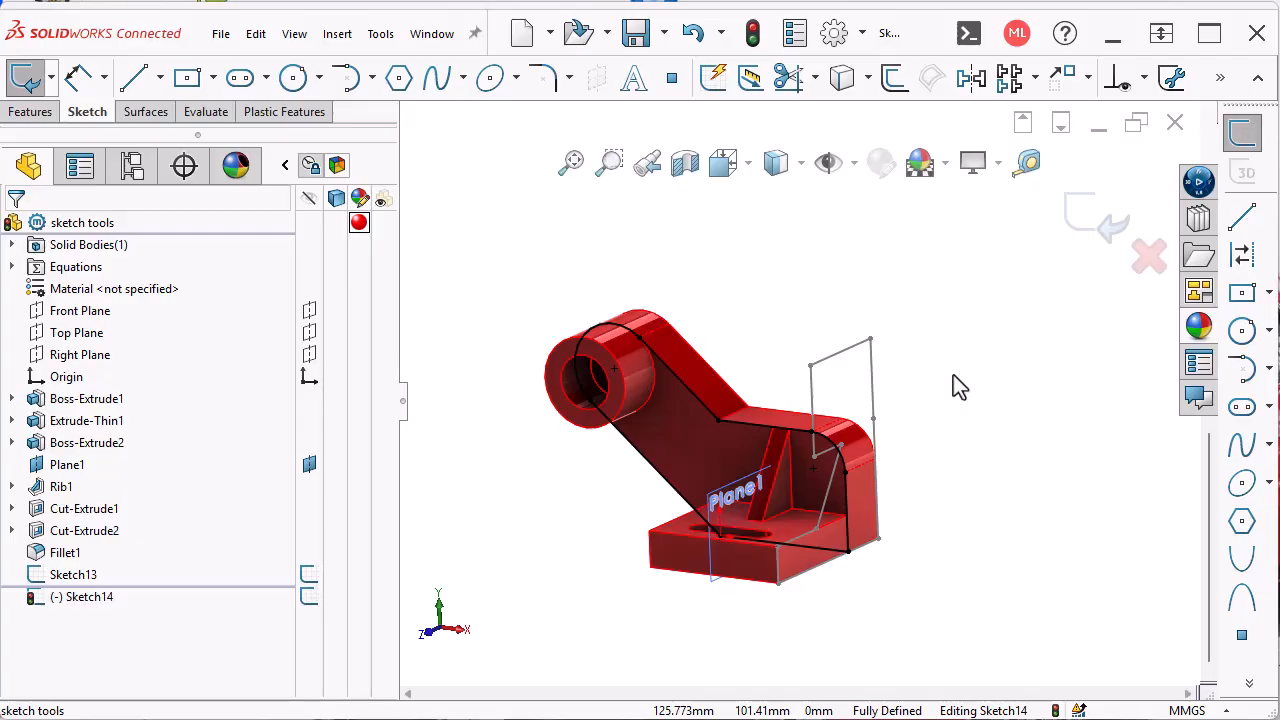
key(ctrl+z)
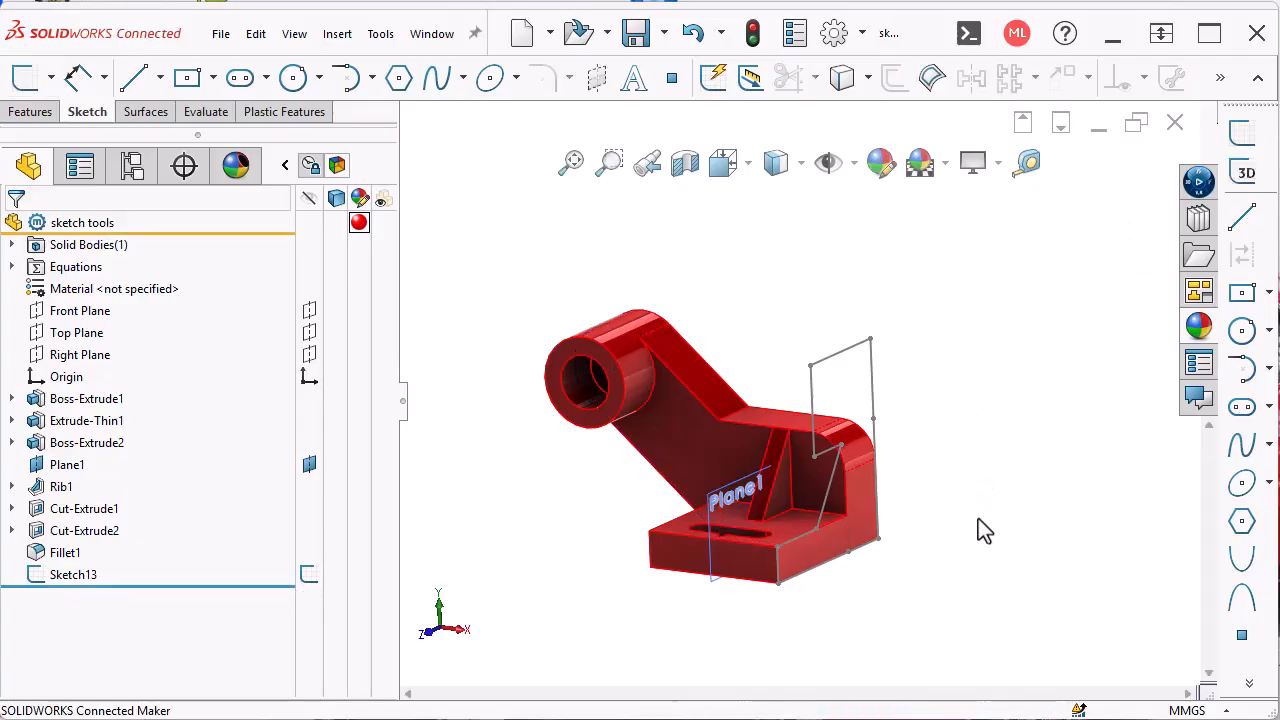
- Start a sketch on Plane1 and choose the base's top face, the rib's sloping face and the block's top face for Intersection Curve
scroll(978, 518, down, 3)
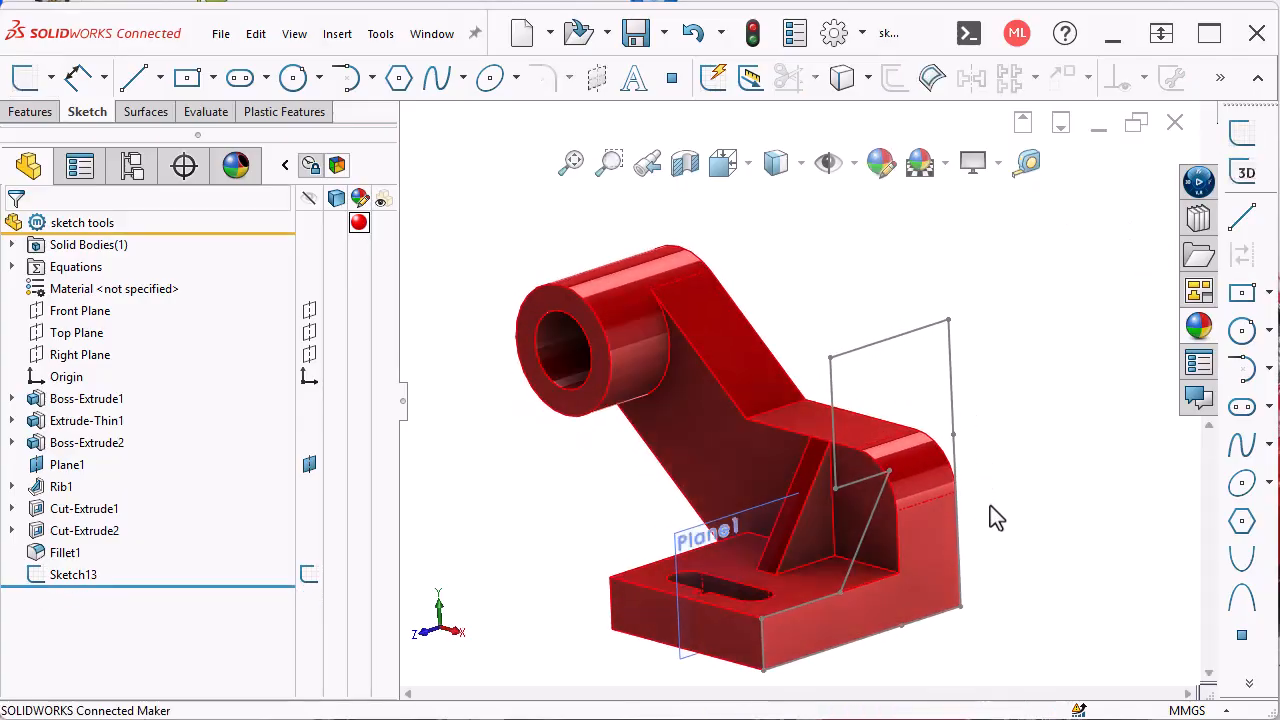
click(721, 527)
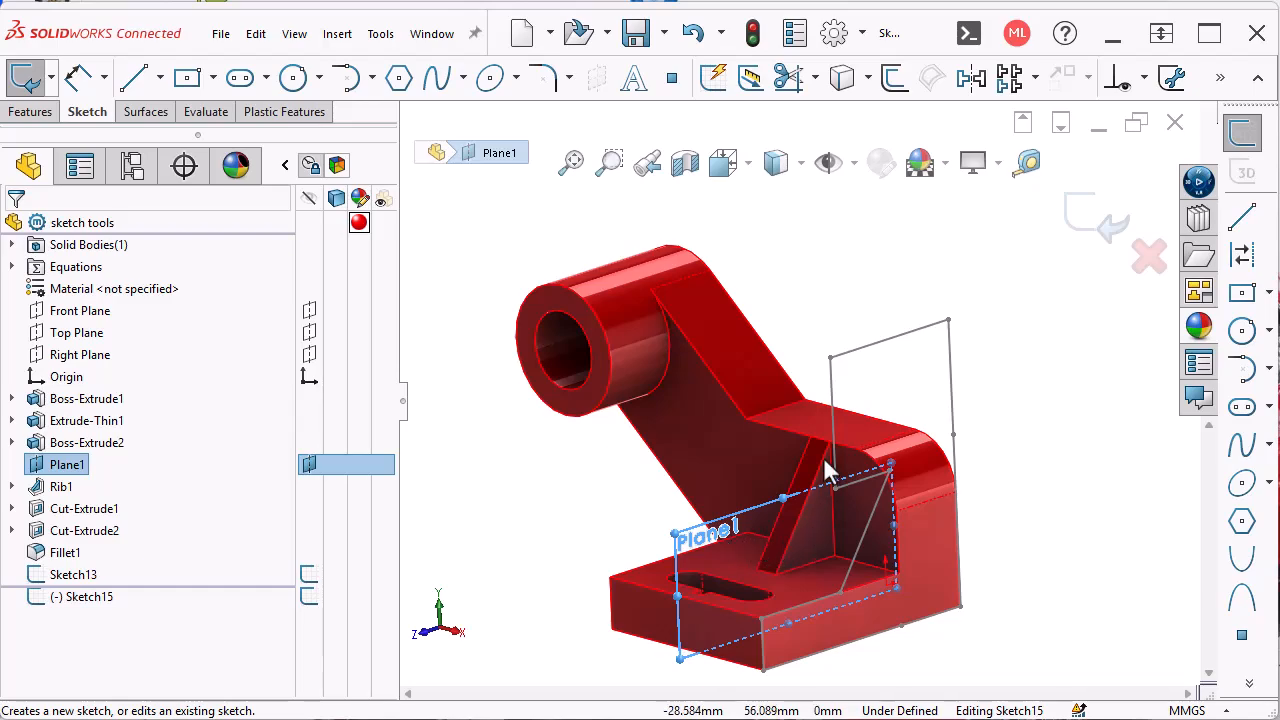
key(s)
click(1084, 476)
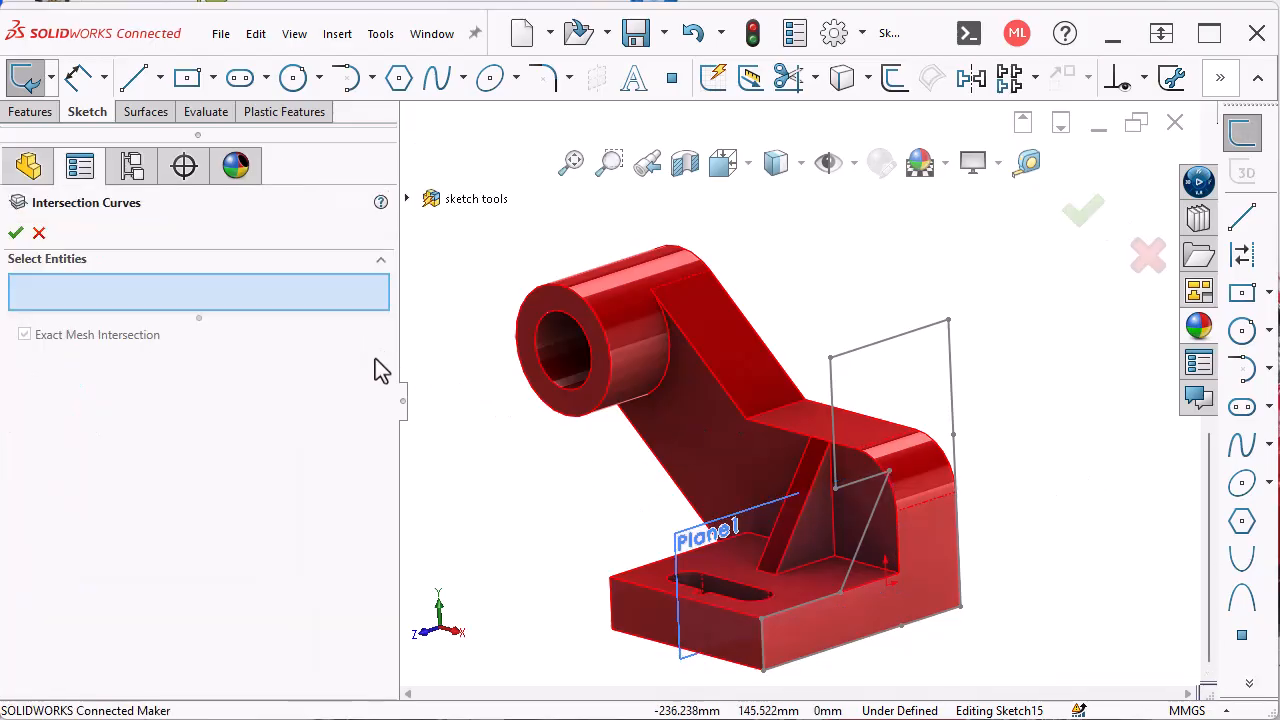
click(798, 578)
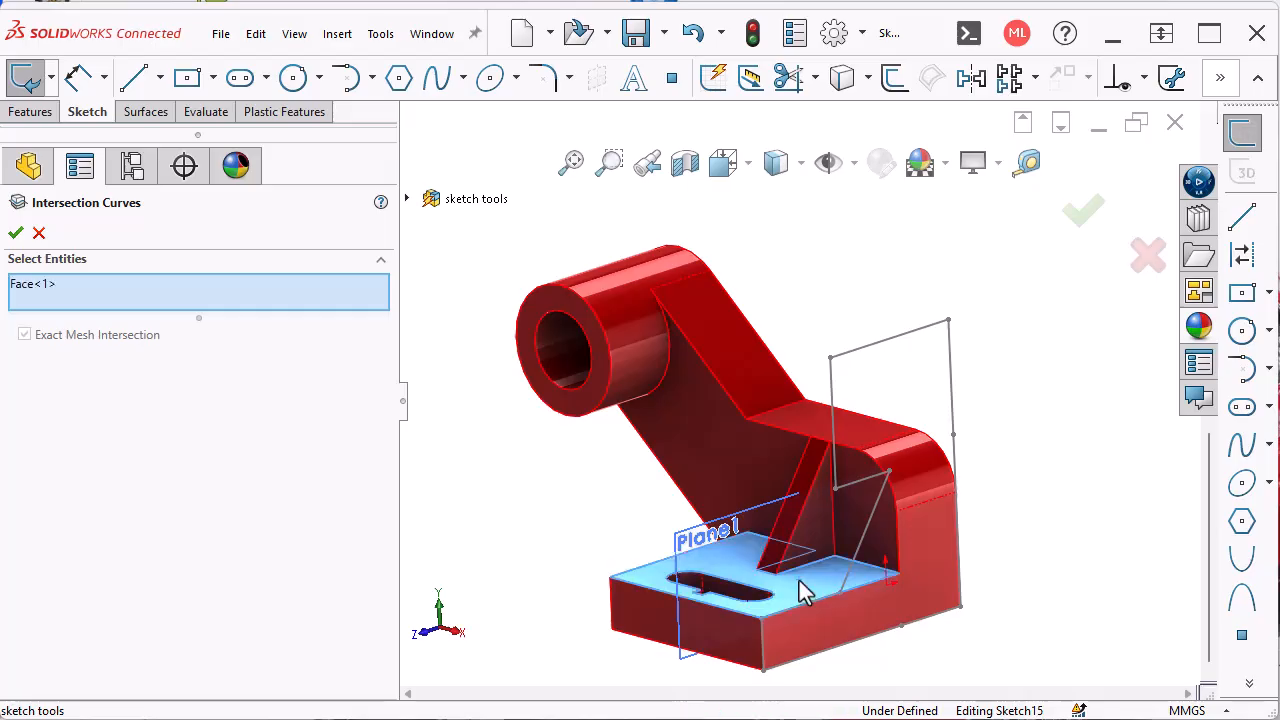
click(810, 470)
click(807, 416)
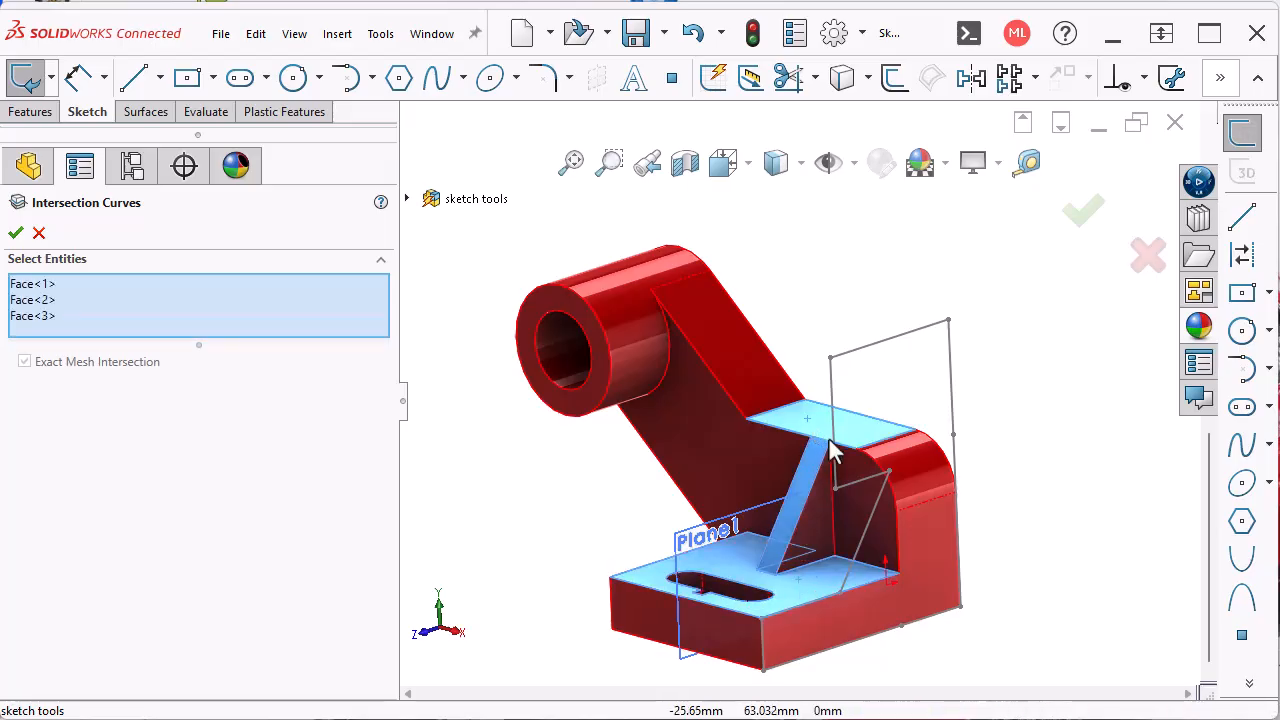
- Add the bracket's back face, bottom face and the base's front end face to the Intersection Curve selection
middle_drag(904, 472, 797, 512)
click(795, 518)
key(Down)
key(Down)
key(Down)
key(Down)
key(Down)
key(Down)
key(Down)
key(Down)
key(Down)
key(Down)
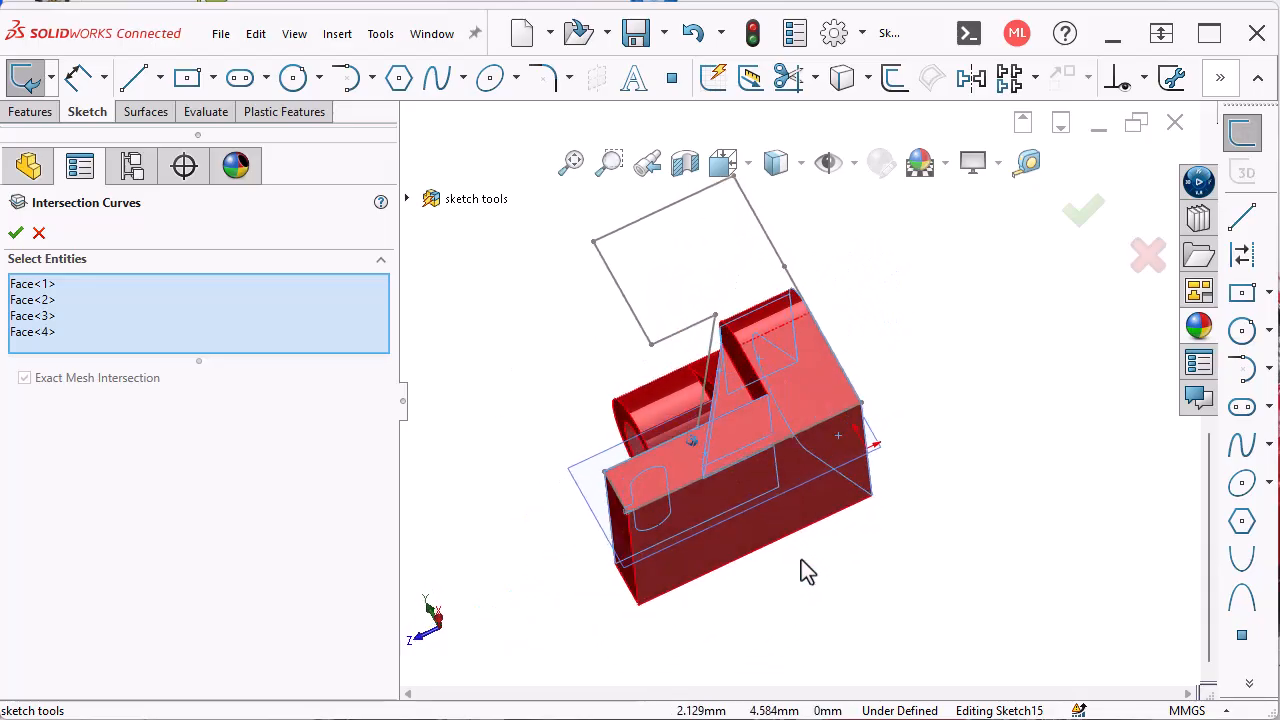
click(804, 482)
key(Down)
key(Down)
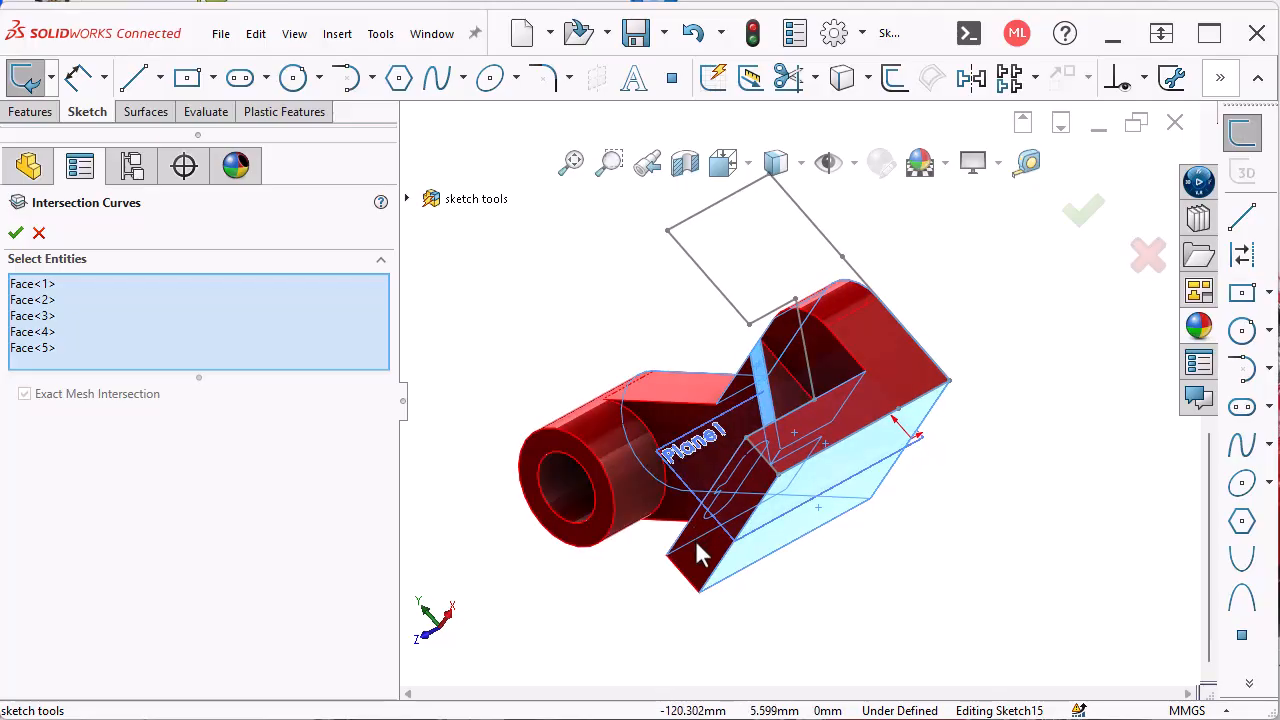
click(695, 548)
key(Down)
key(Down)
key(Down)
key(Down)
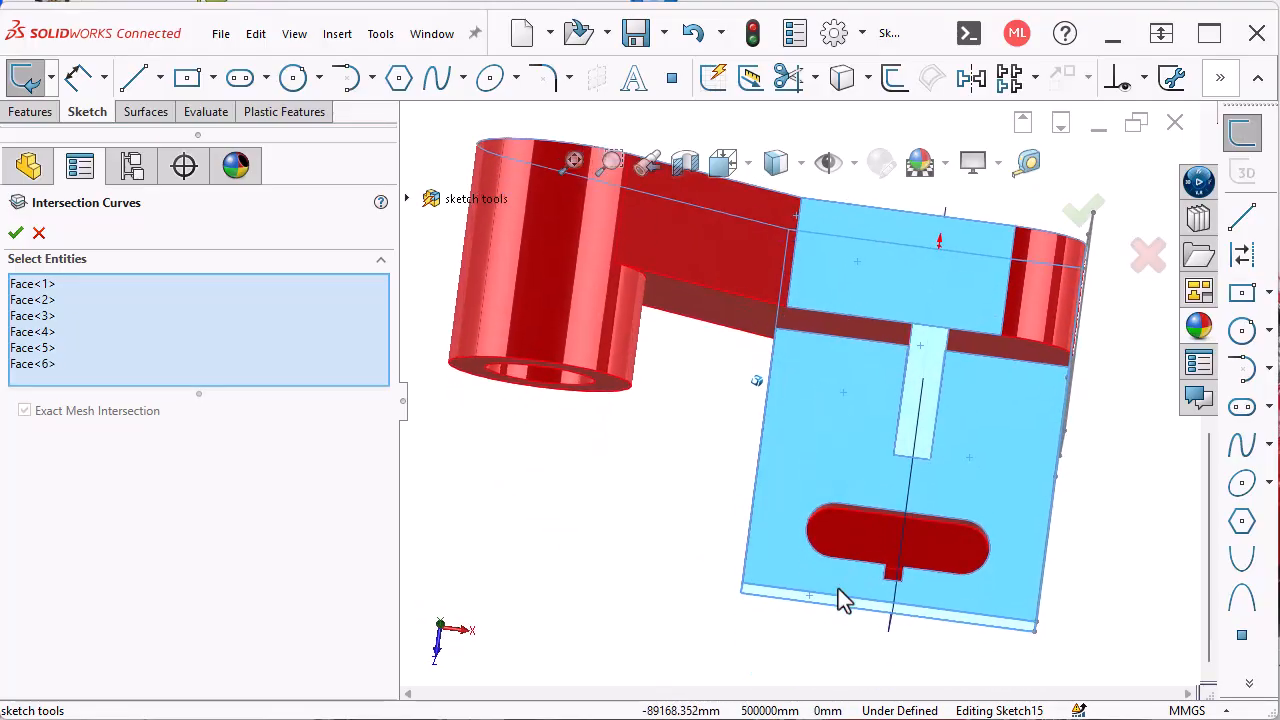
- Add the faces of the slot and its small notch to the selection, and create the intersection curves
scroll(838, 588, down, 5)
middle_drag(849, 597, 1010, 440)
click(1025, 401)
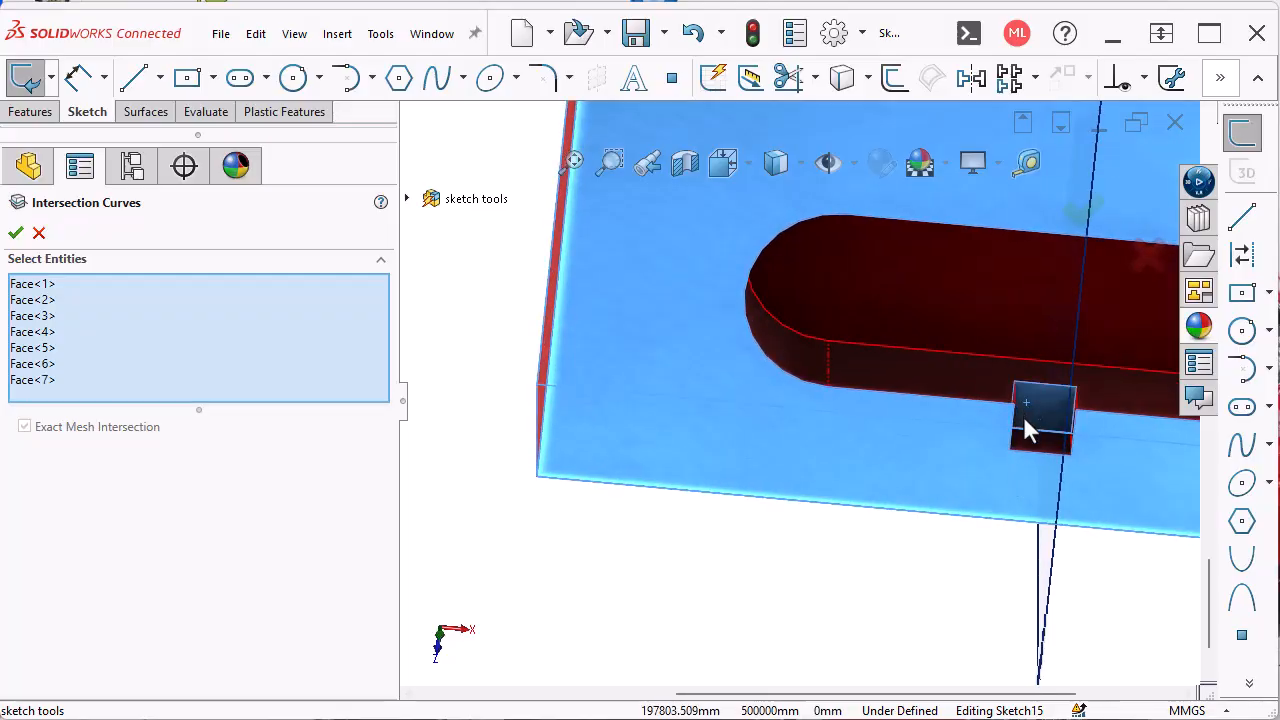
click(1023, 435)
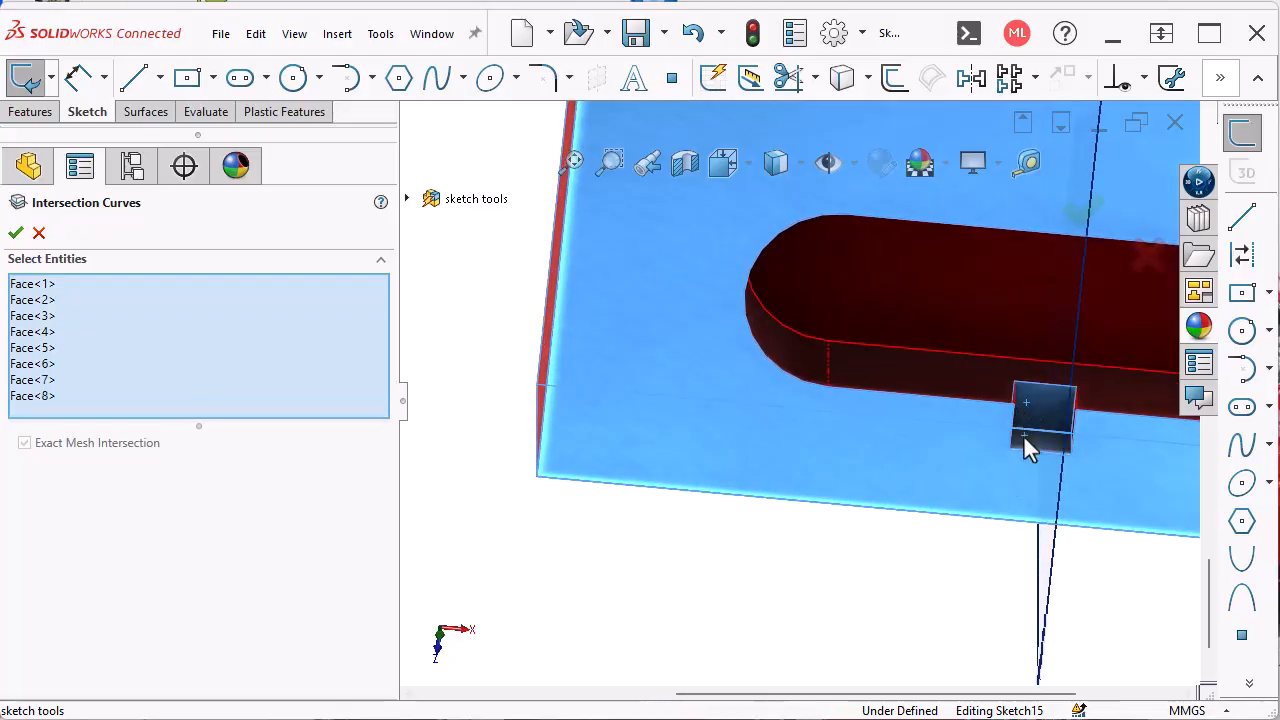
click(985, 372)
click(1006, 325)
middle_drag(1000, 313, 1085, 222)
click(969, 280)
click(1084, 215)
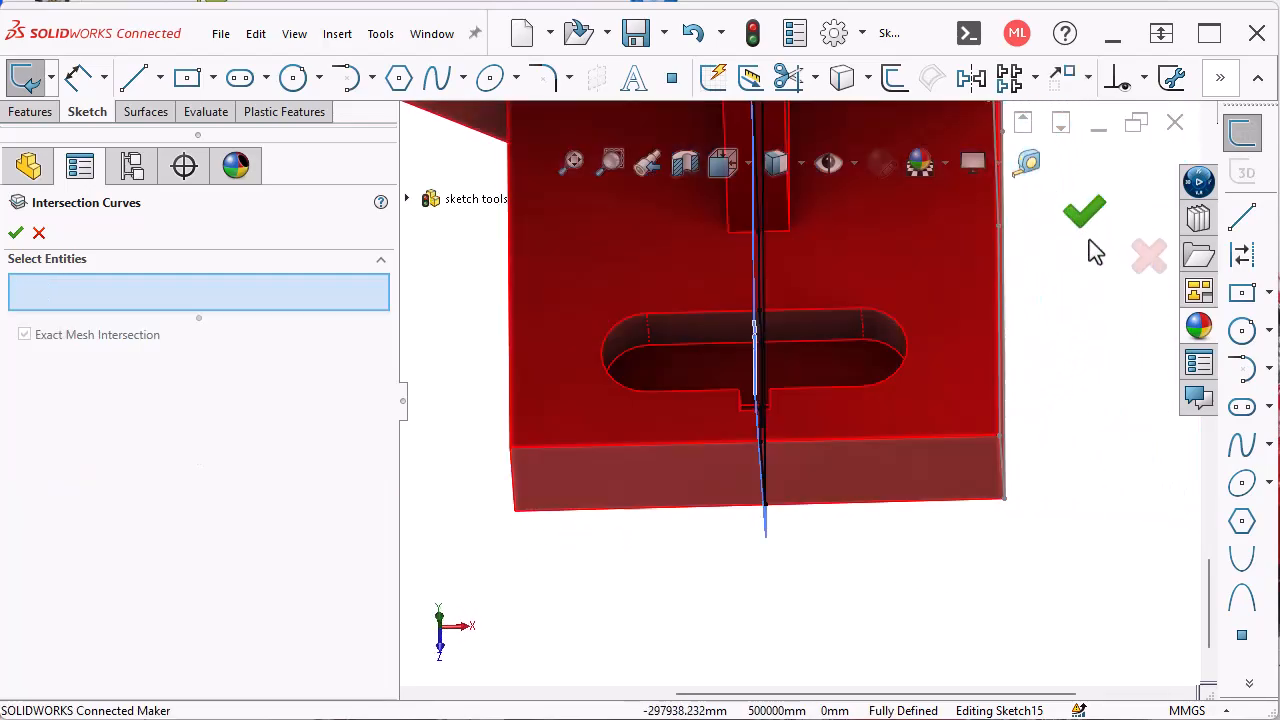
- Inspect the section profile on Plane1, close Intersection Curve, and delete all the sketch's curves
middle_drag(1110, 387, 1109, 387)
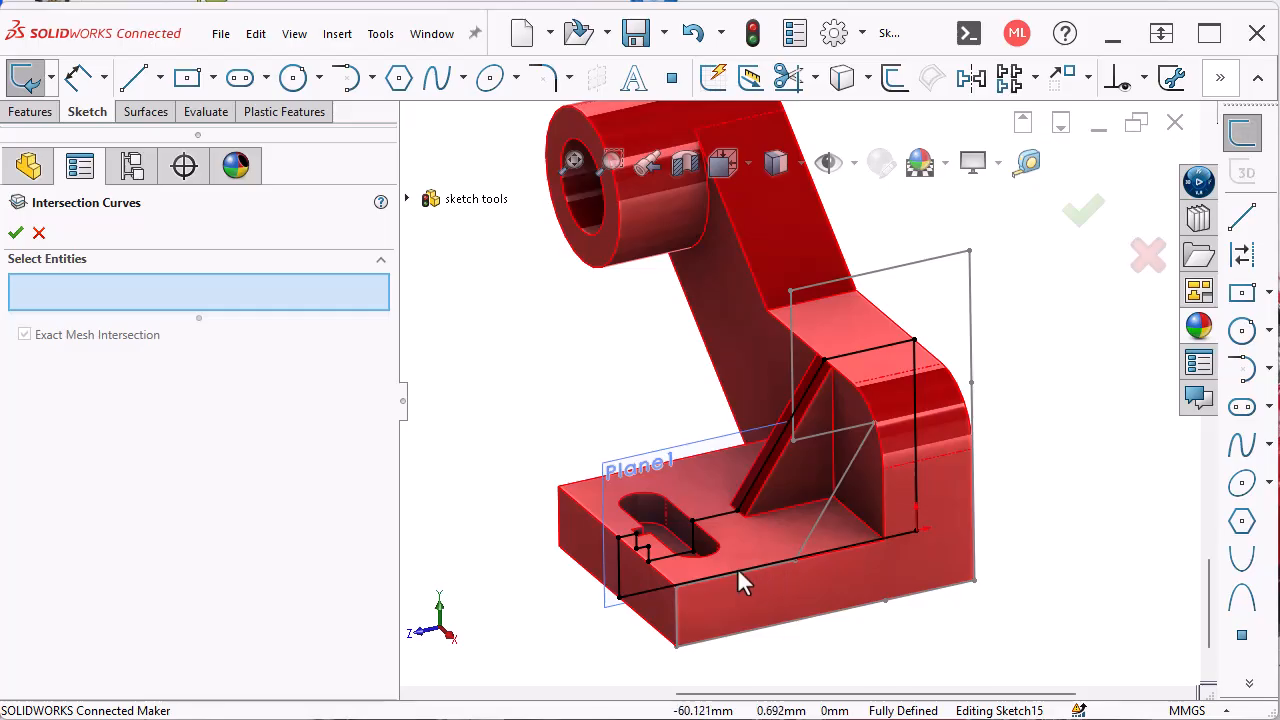
key(Down)
key(Down)
key(ctrl+7)
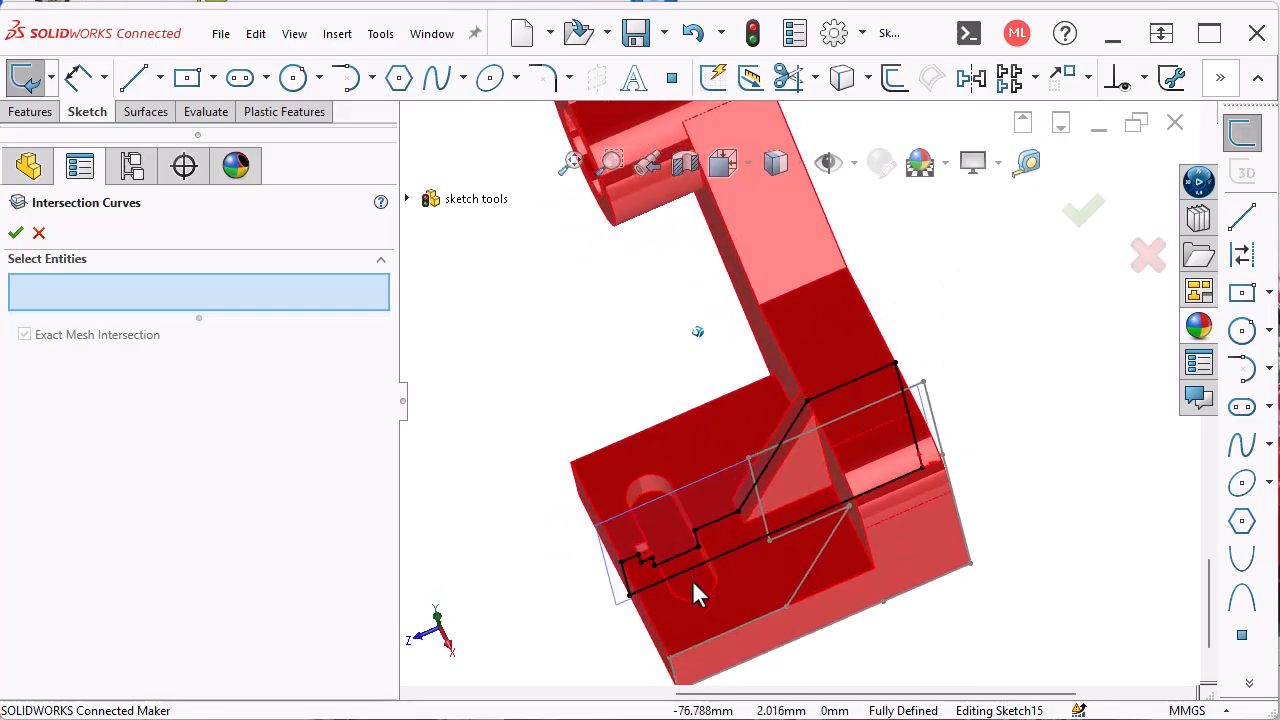
key(Escape)
key(ctrl+a)
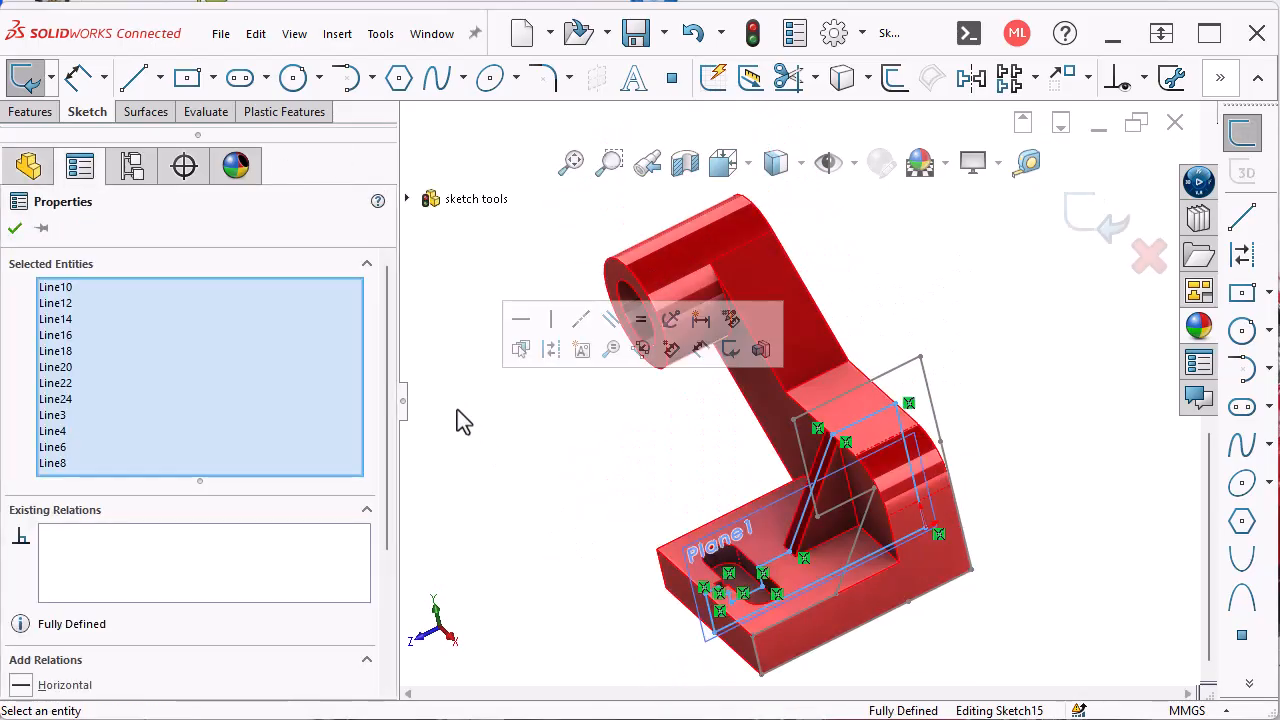
key(Delete)
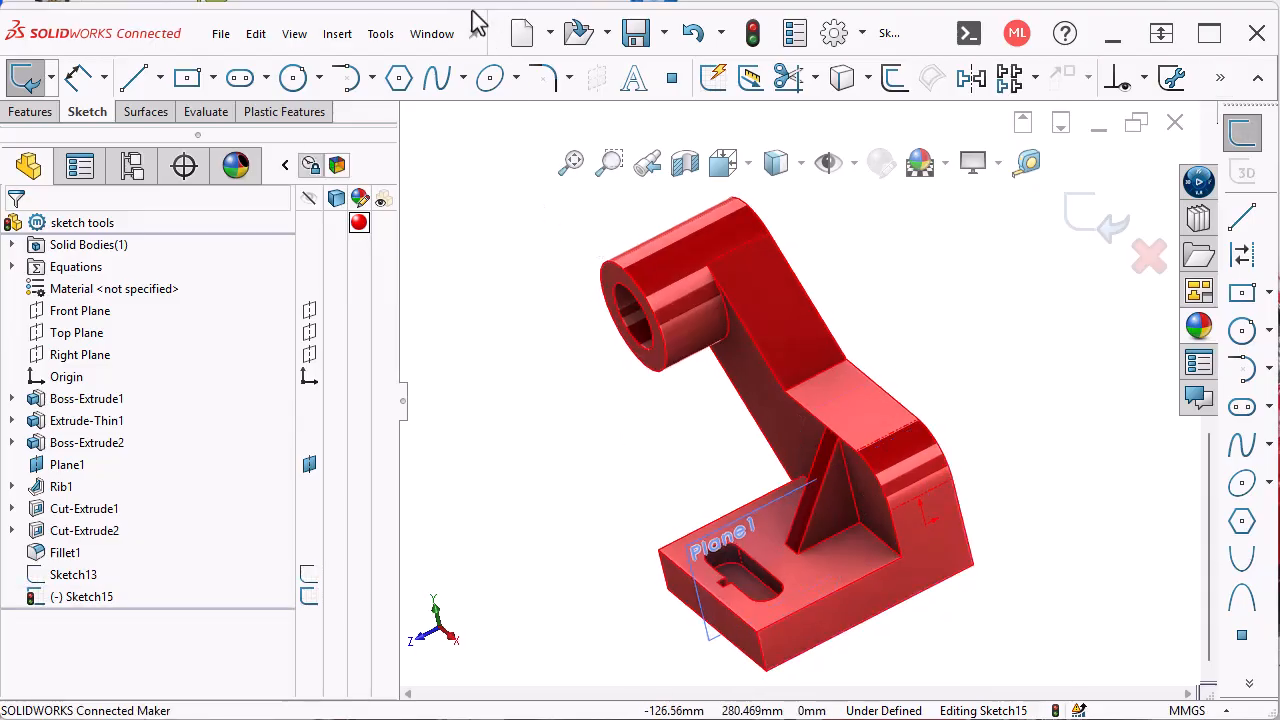
- Intersect the whole solid body Fillet1 with Plane1 using Intersection Curve, and discard the sketch
click(380, 33)
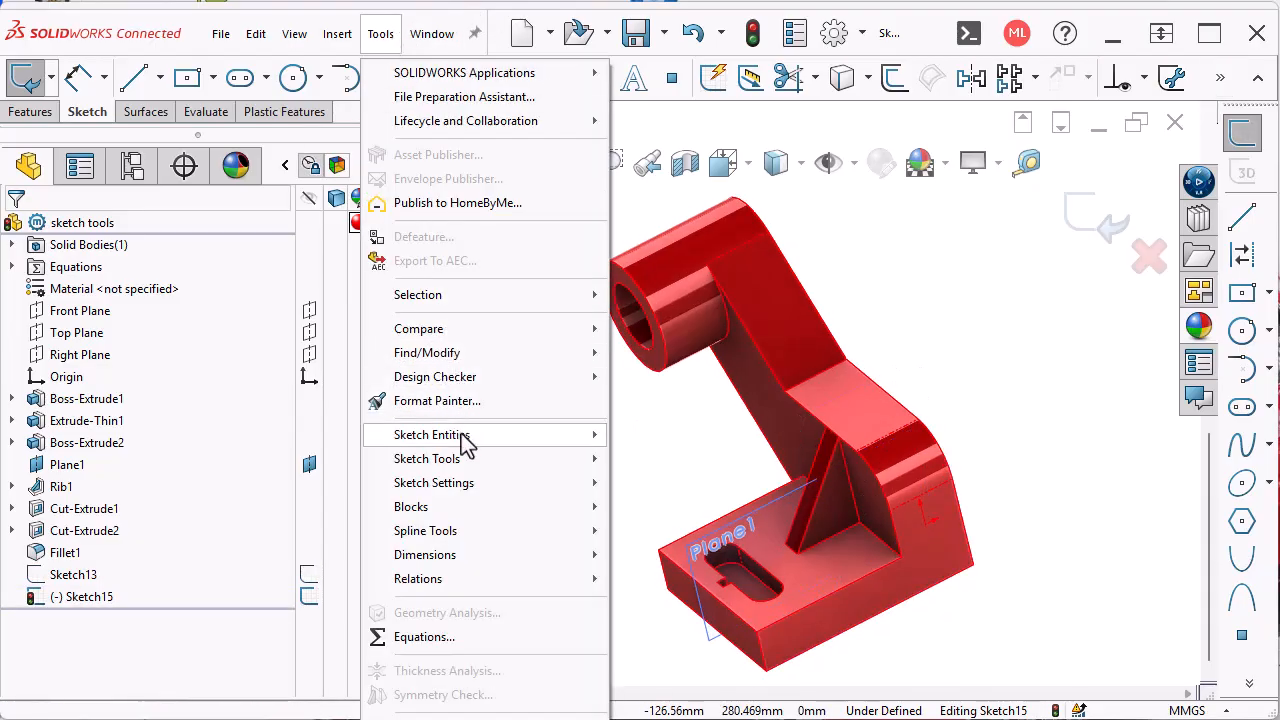
mouse_move(474, 464)
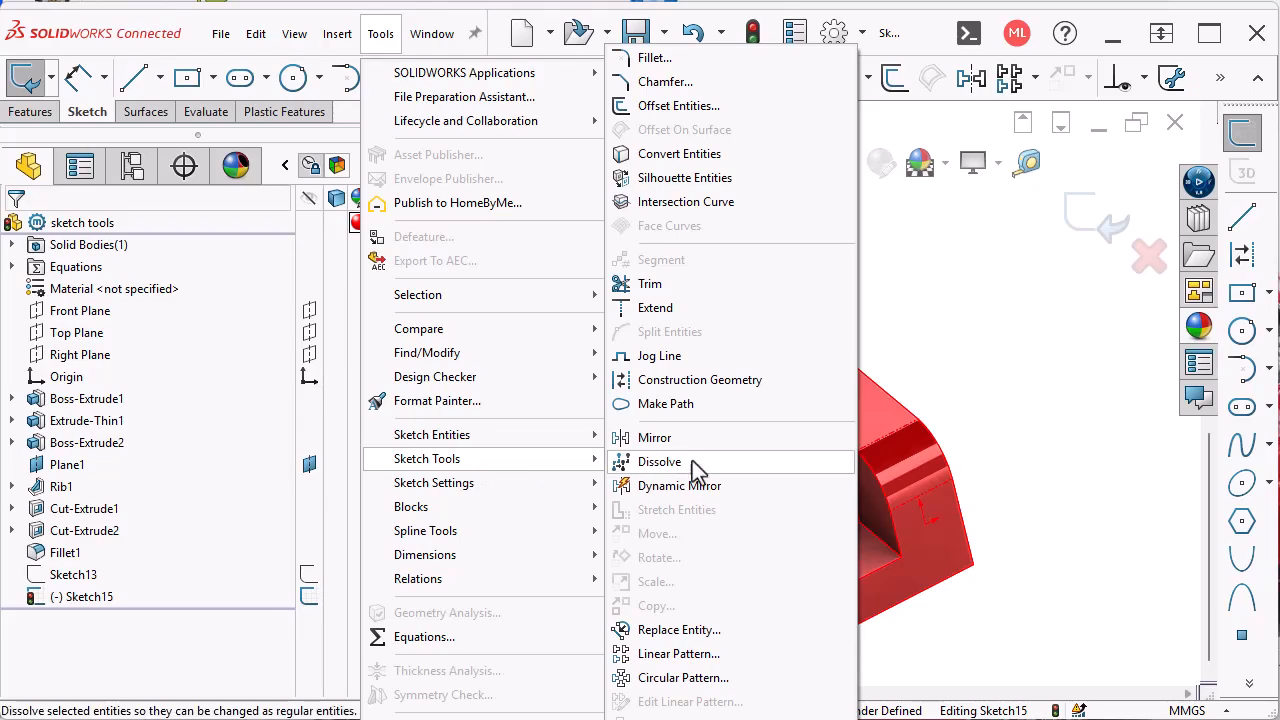
click(720, 204)
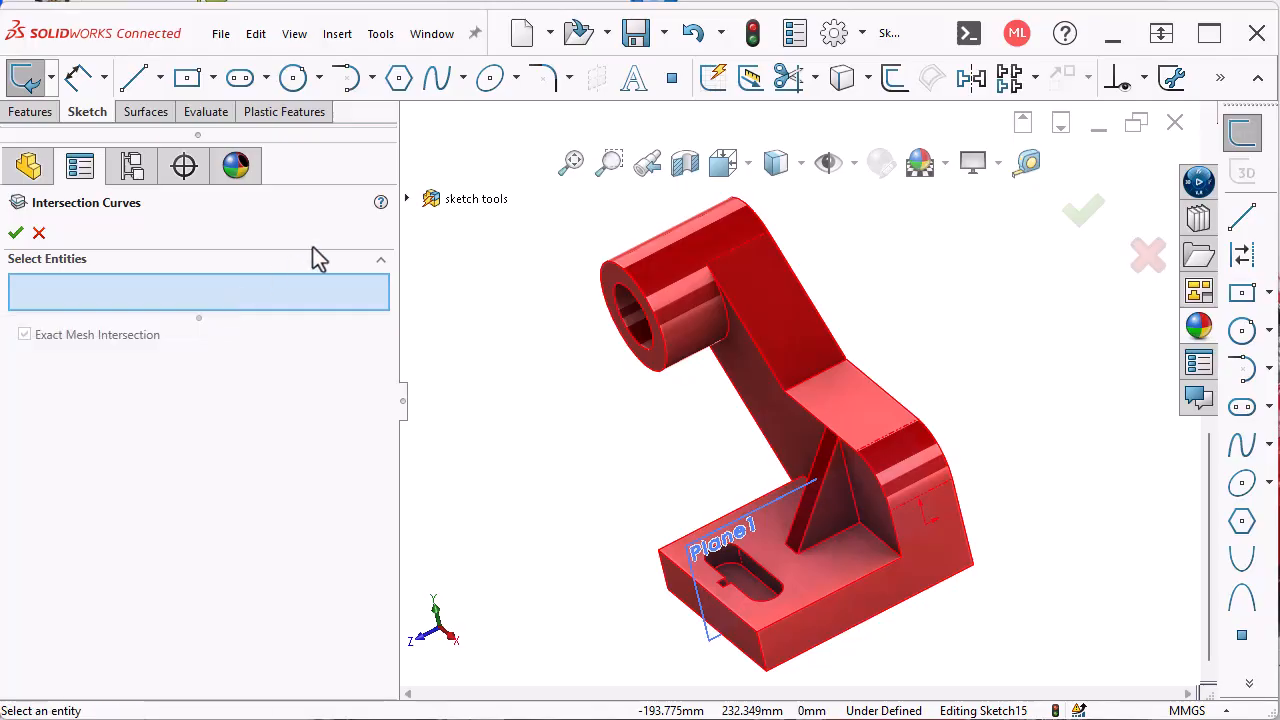
click(412, 201)
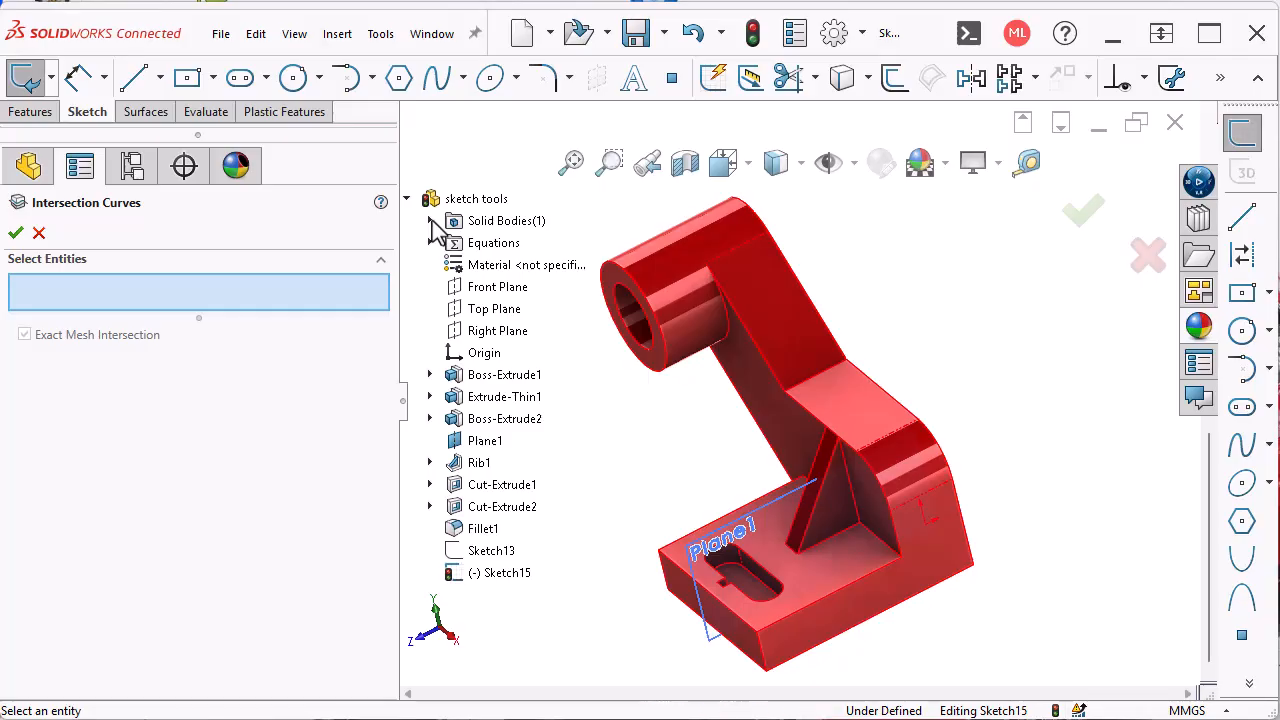
click(431, 221)
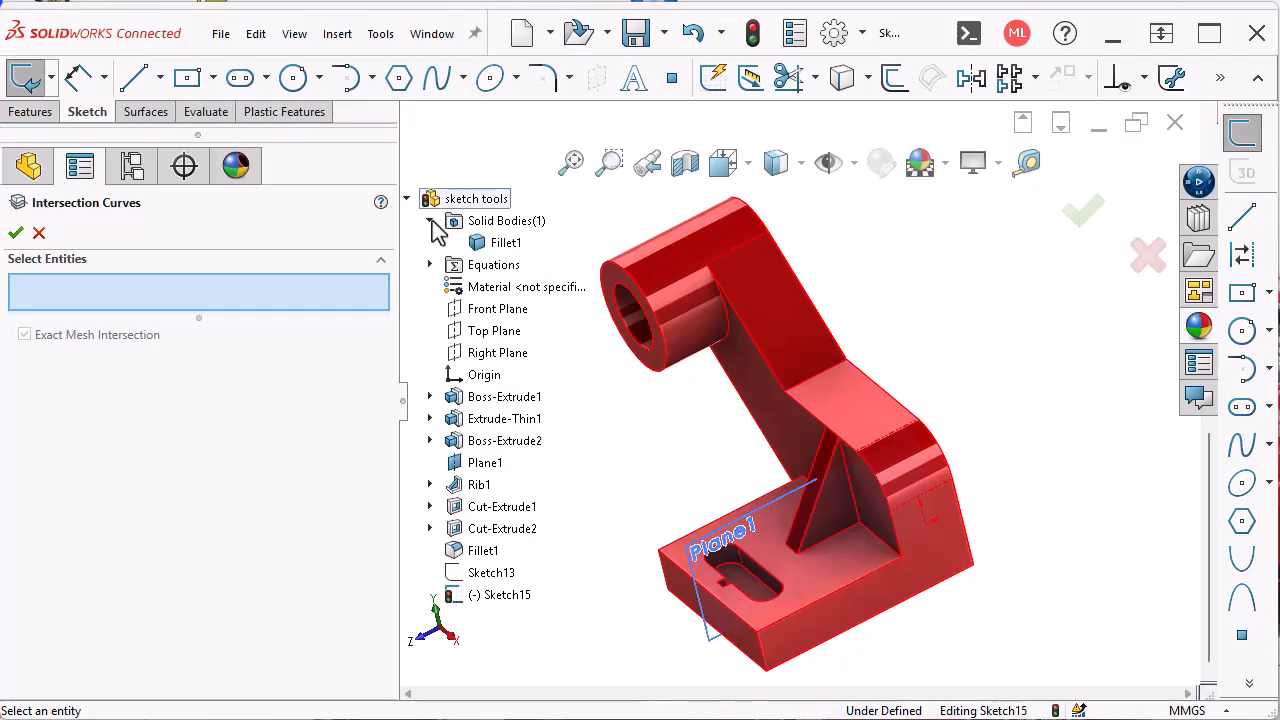
click(506, 245)
click(16, 233)
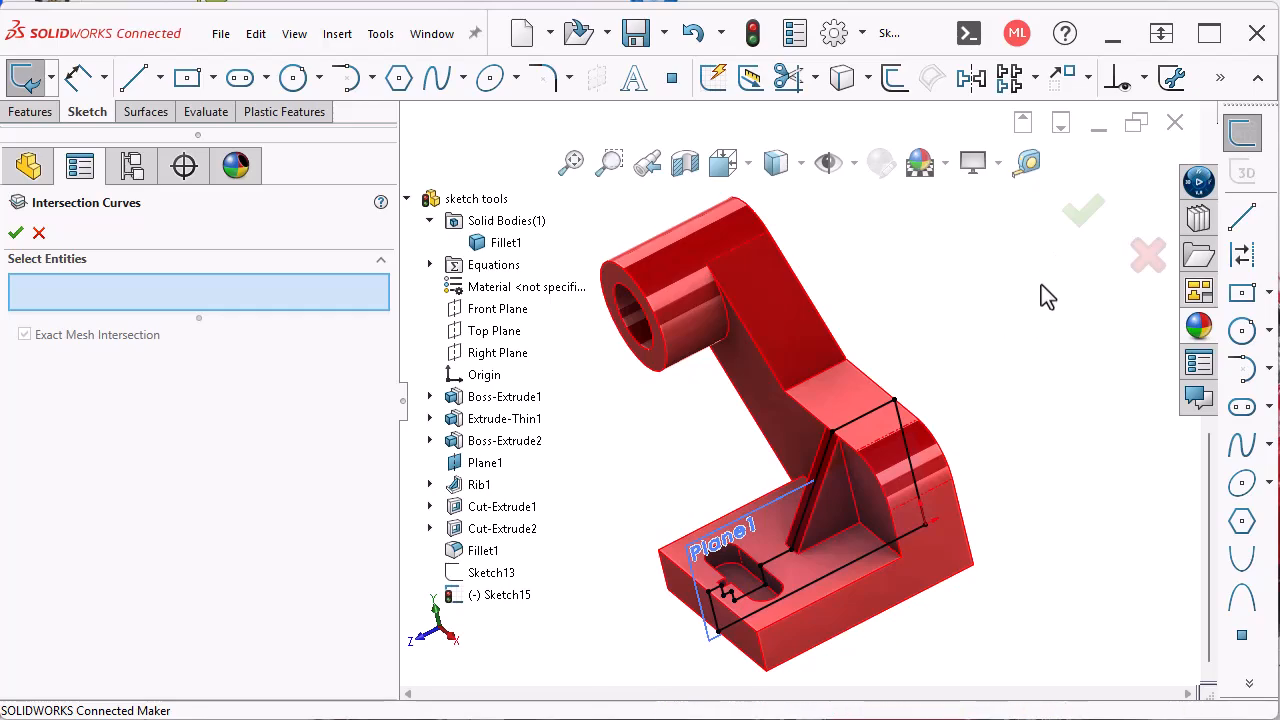
click(1149, 257)
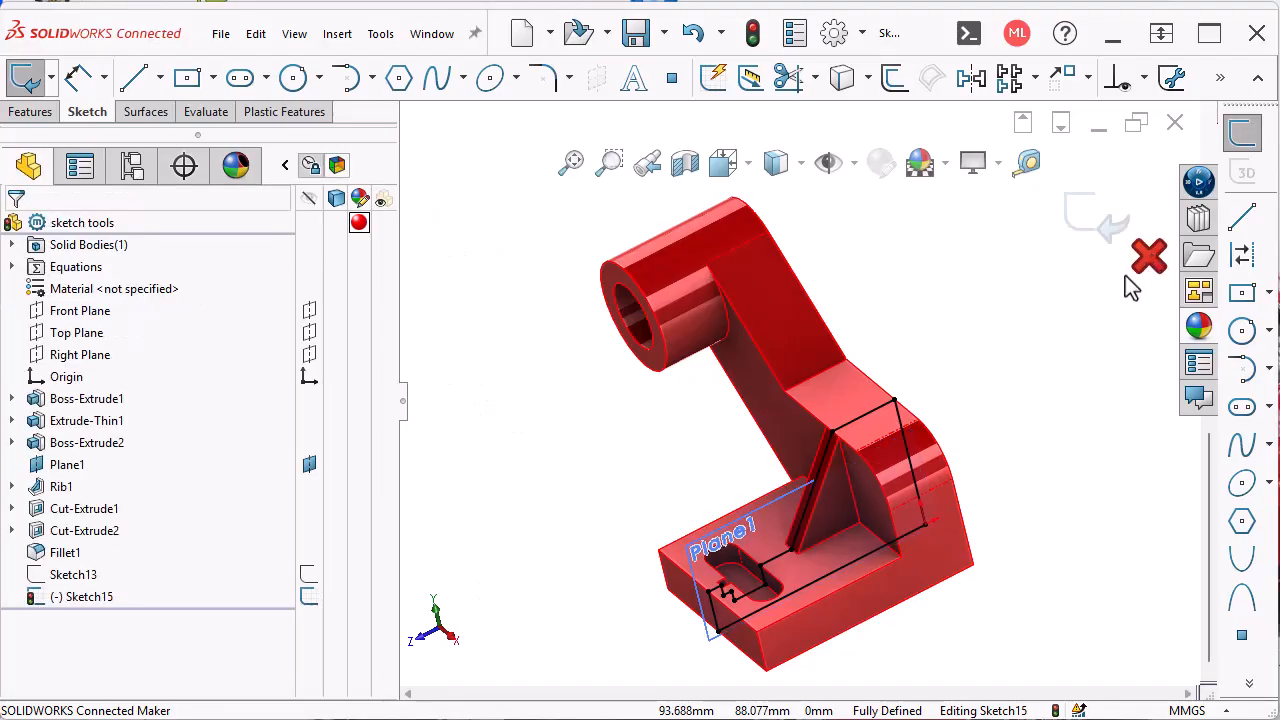
click(1141, 266)
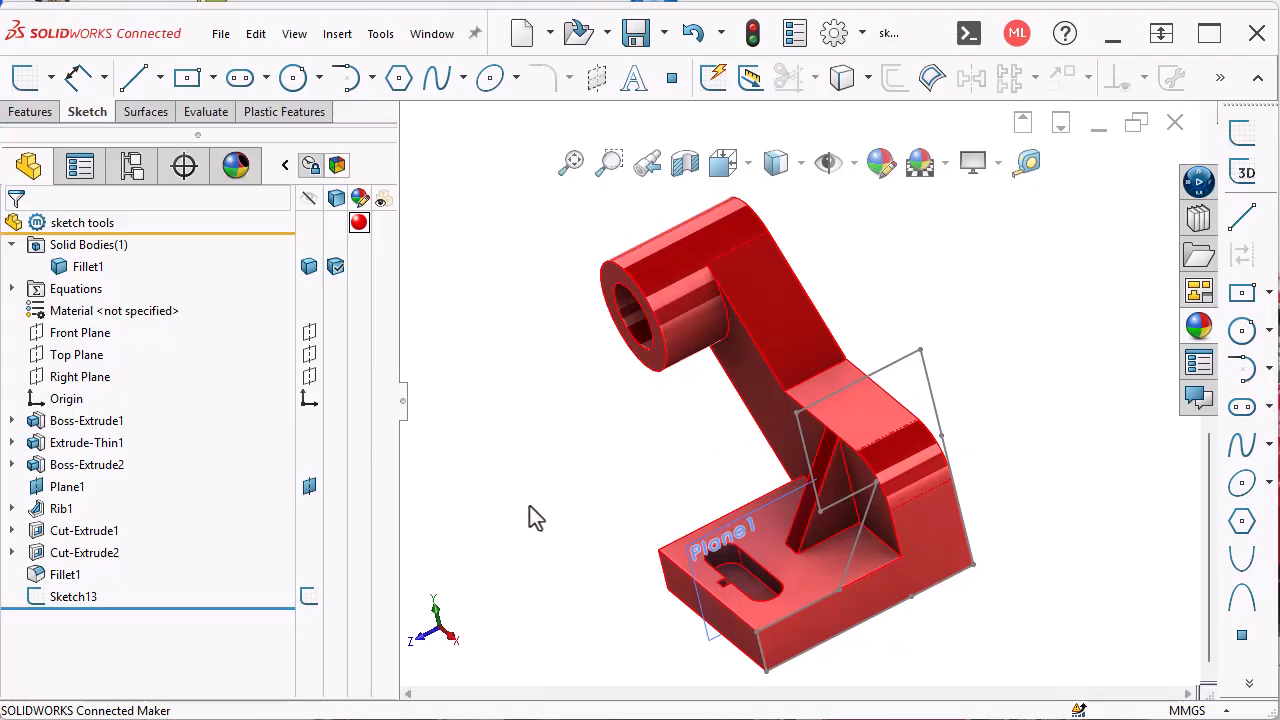
- Hide Sketch13, the silhouette sketch on the block's side face
click(309, 597)
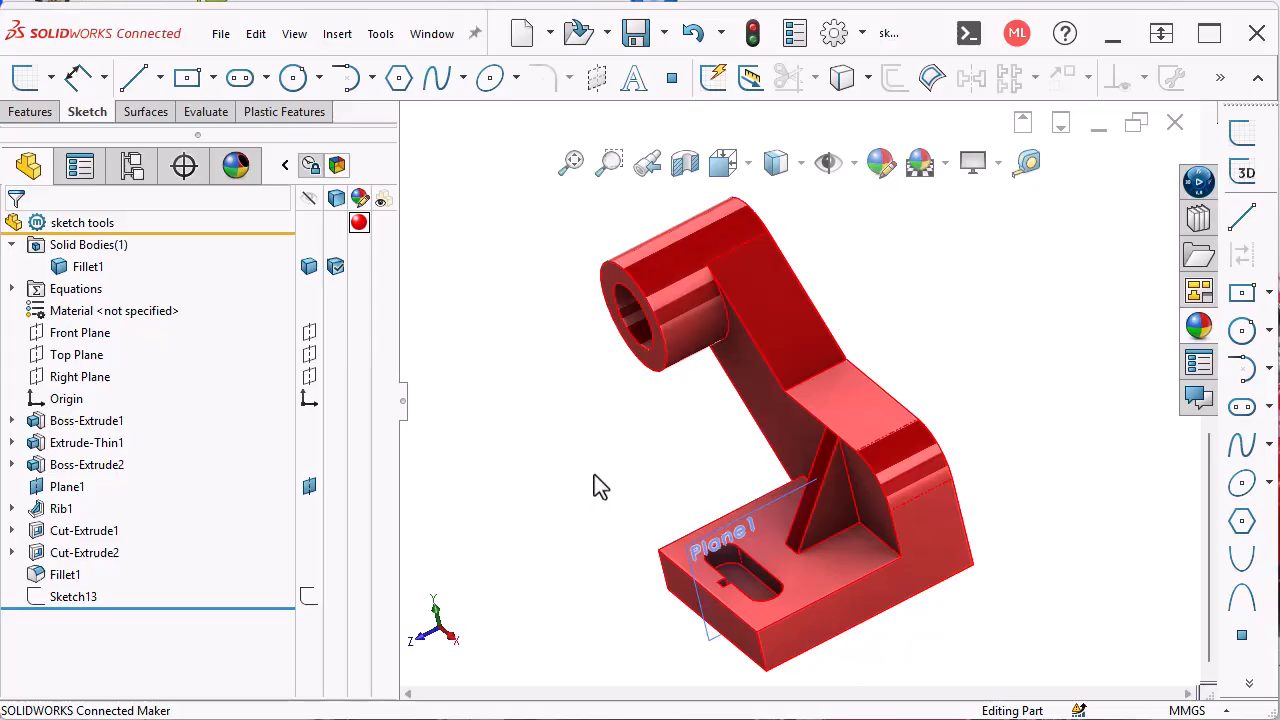
key(Right)
key(Right)
key(Right)
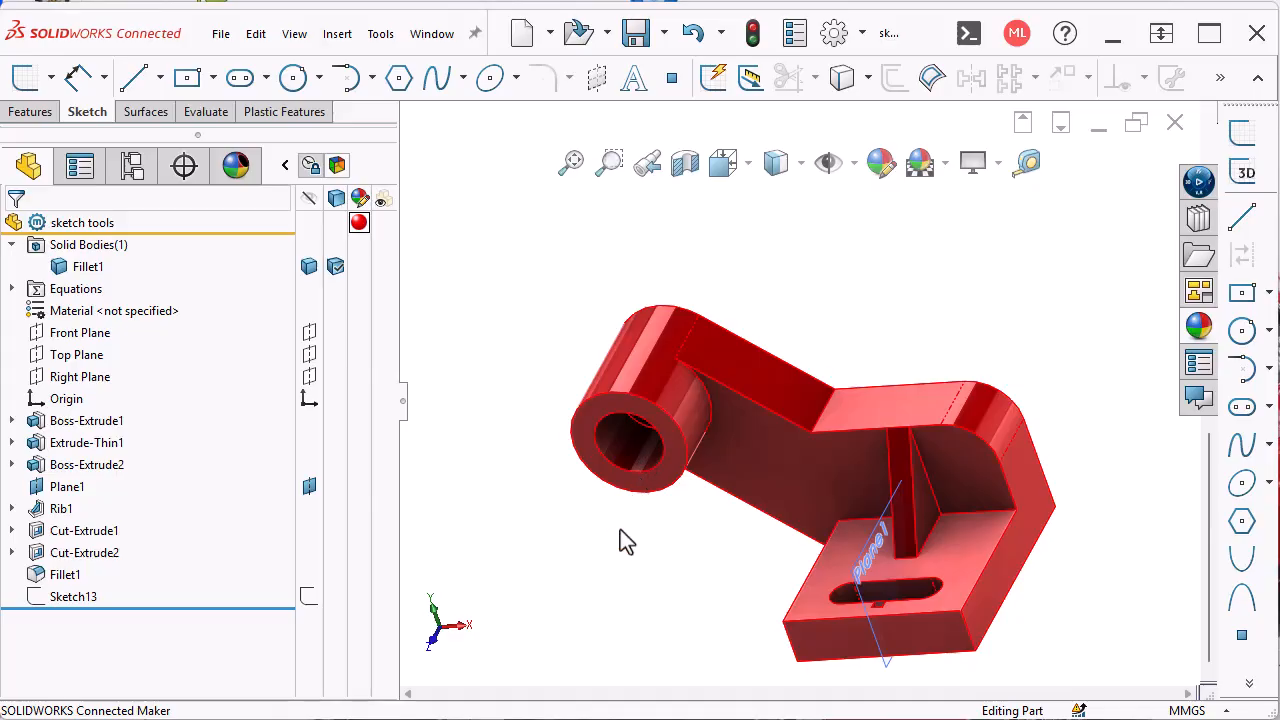
key(Right)
key(Right)
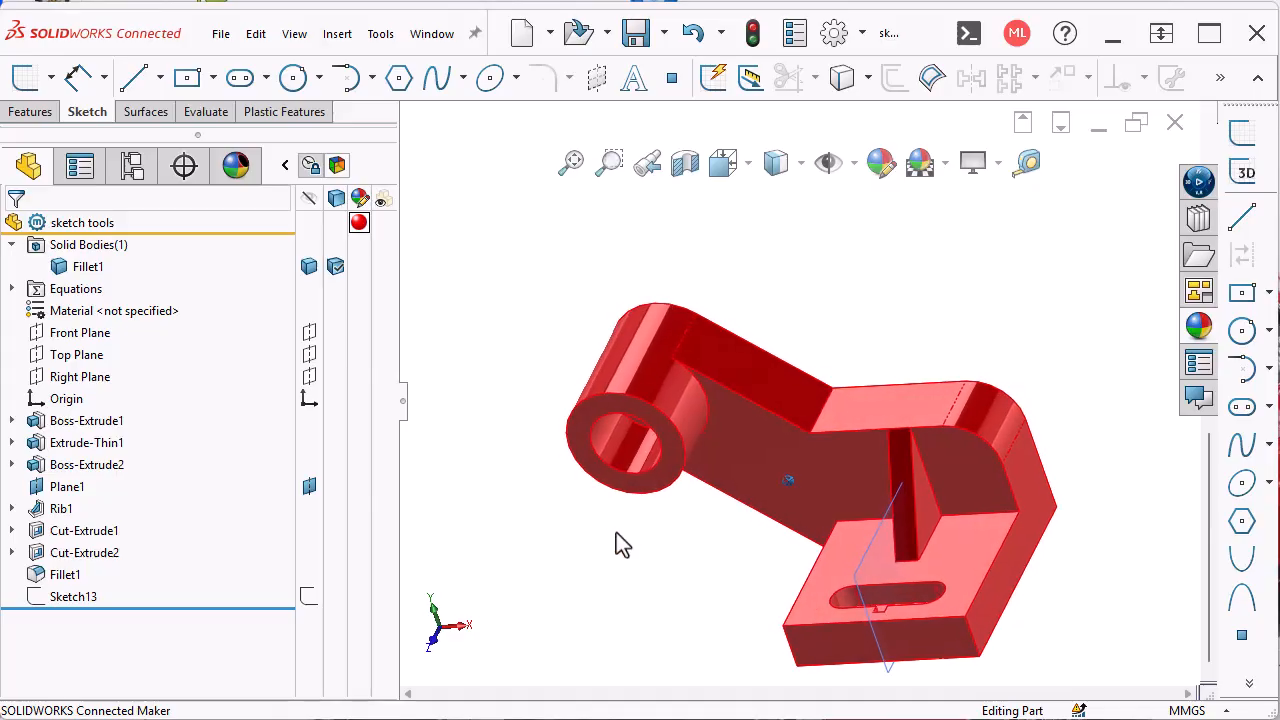
- Start Face Curves and choose the outer cylindrical face of the arm's boss
click(386, 42)
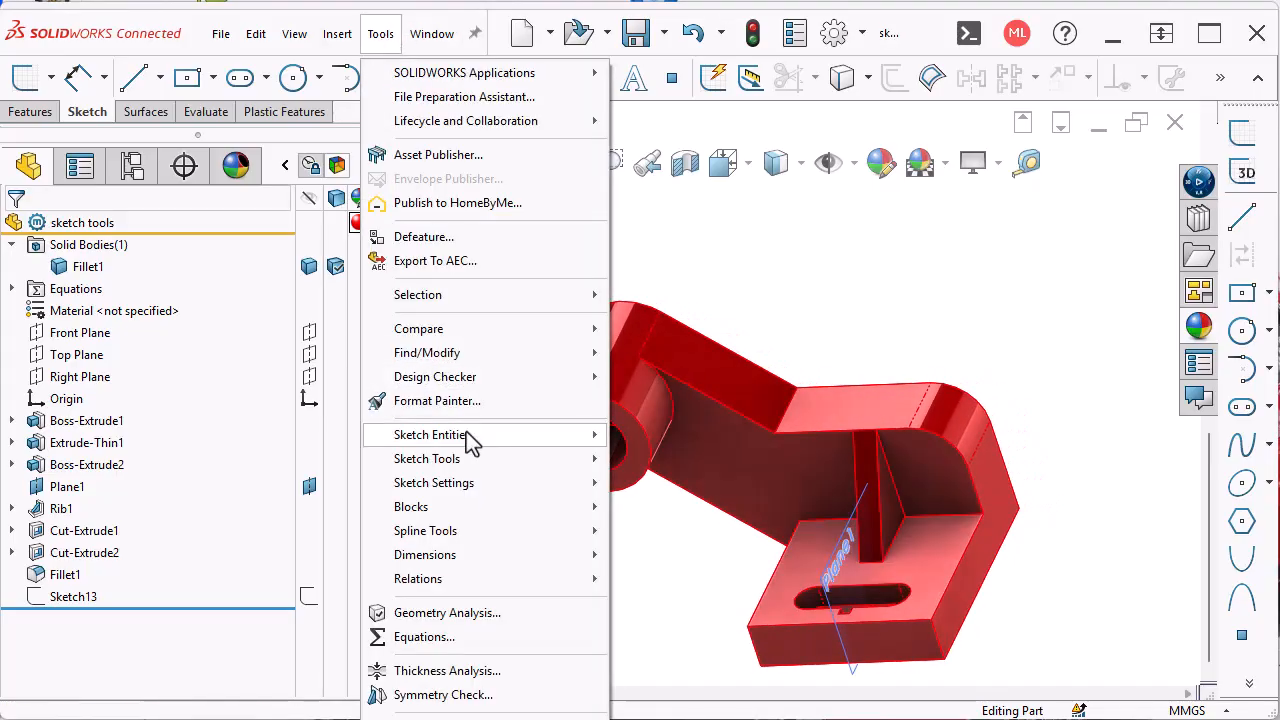
mouse_move(457, 461)
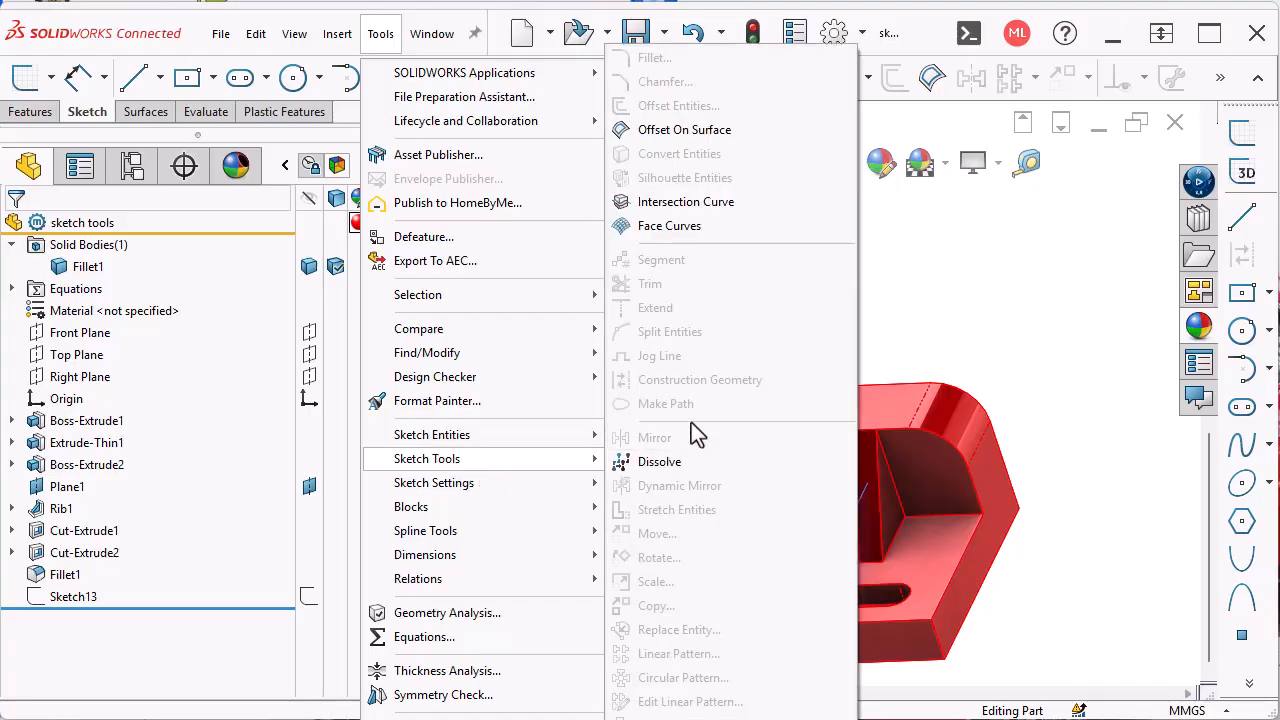
click(669, 226)
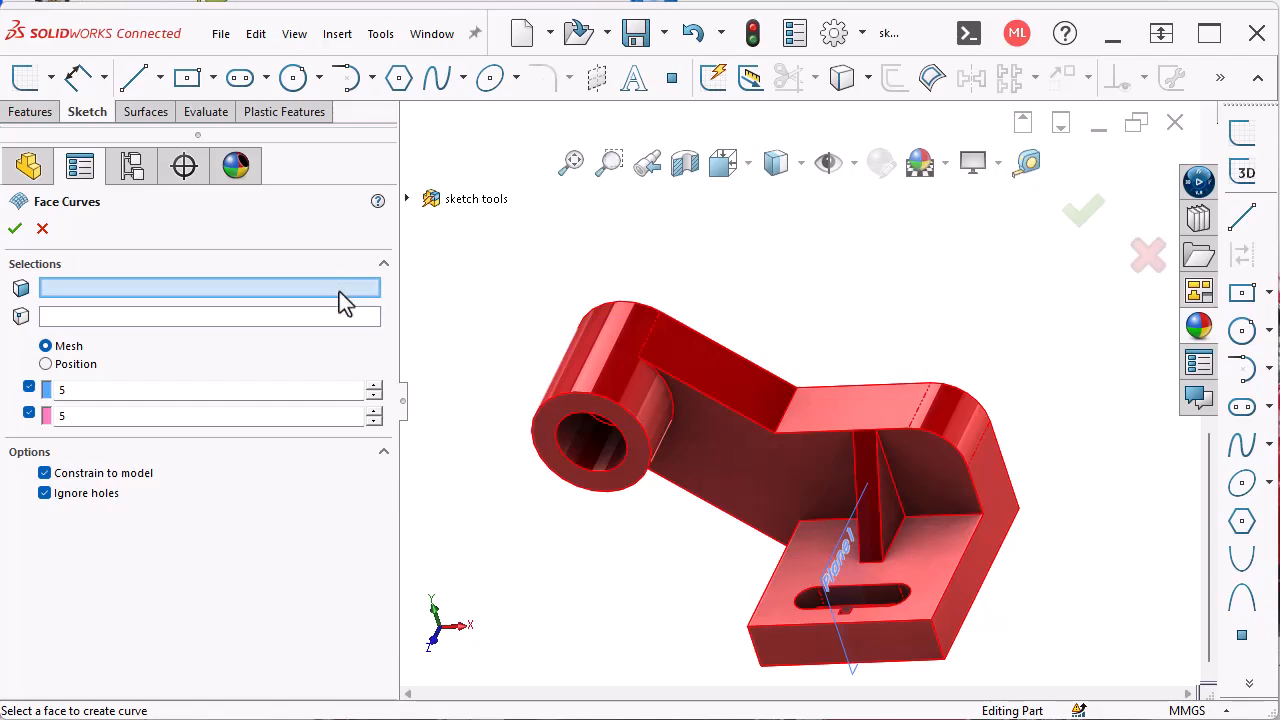
click(606, 385)
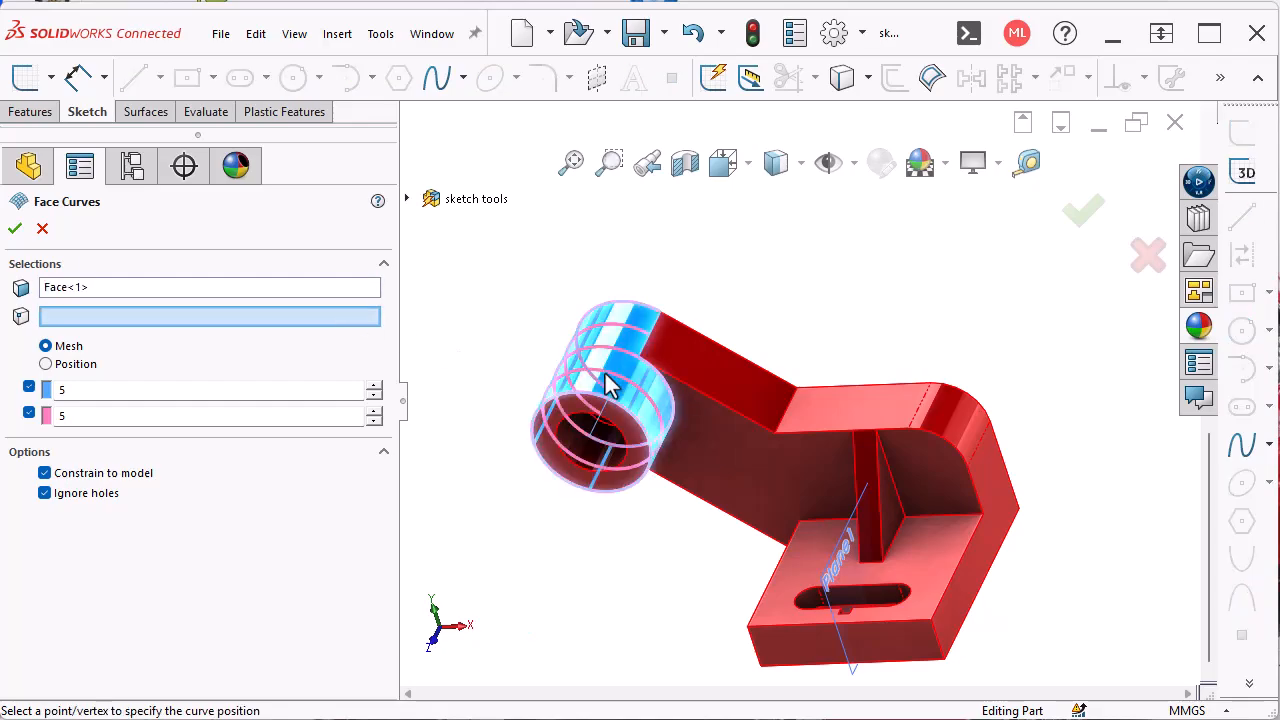
- Examine the mesh of face curves previewed around the cylindrical boss from several angles
key(ctrl+3)
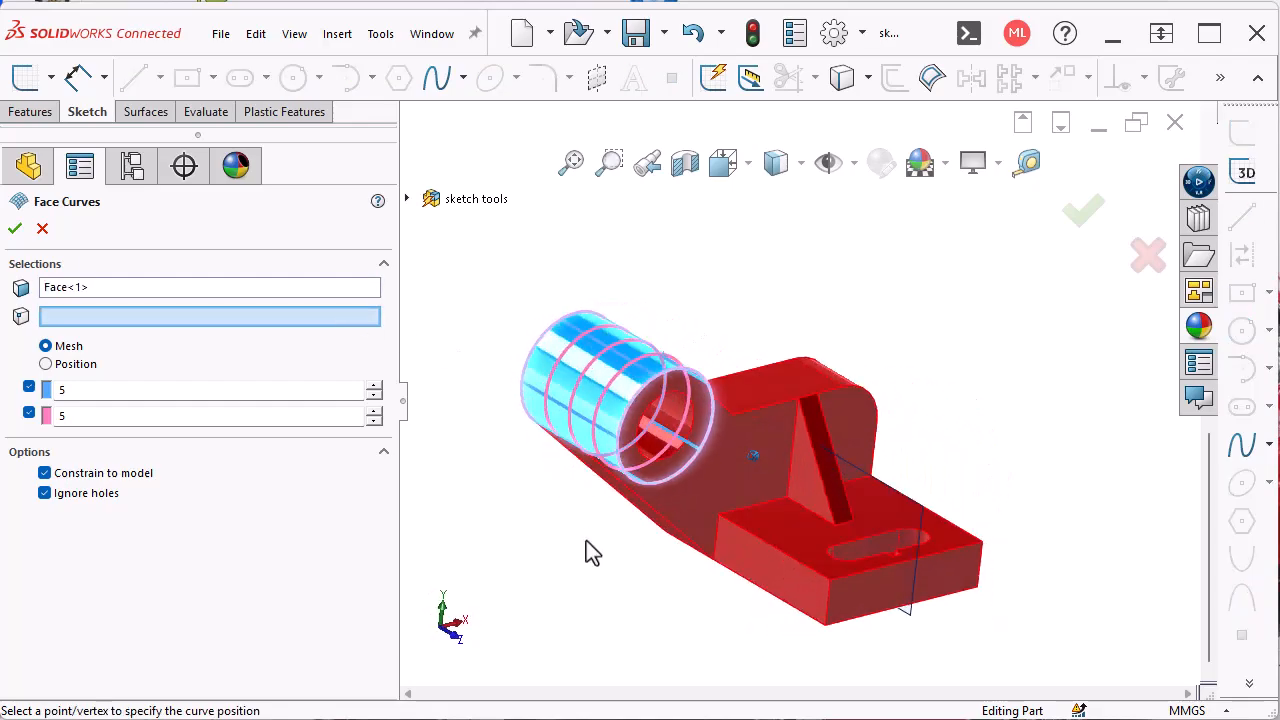
key(Up)
key(Up)
key(Up)
key(Up)
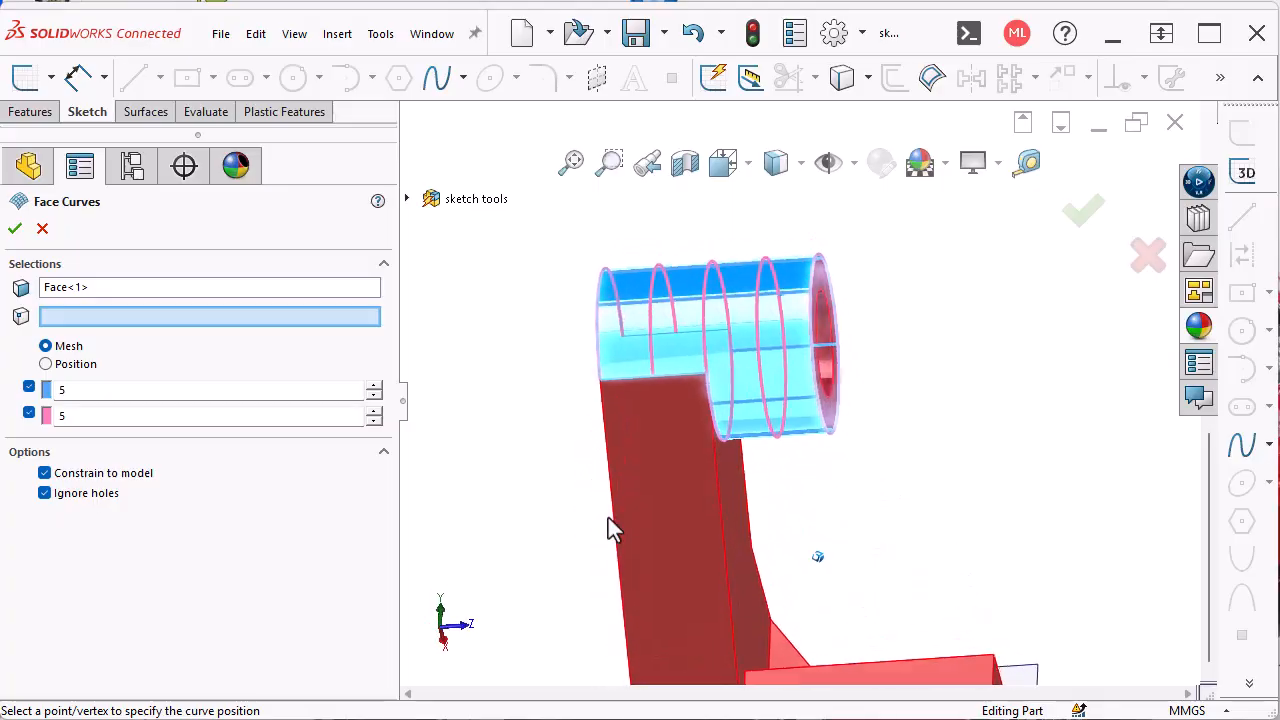
key(Up)
key(Up)
key(Up)
key(Up)
key(Up)
key(Up)
key(Up)
key(Up)
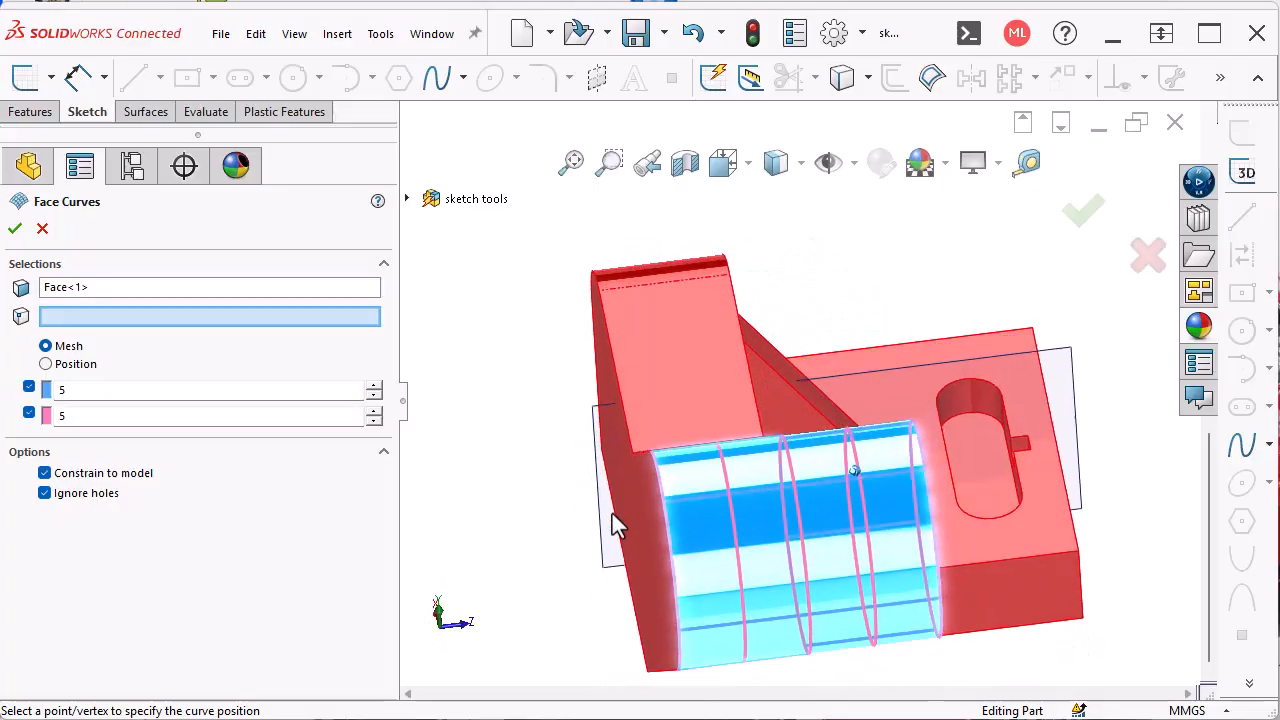
key(Up)
key(Up)
key(Up)
key(Up)
key(Left)
key(Left)
key(Left)
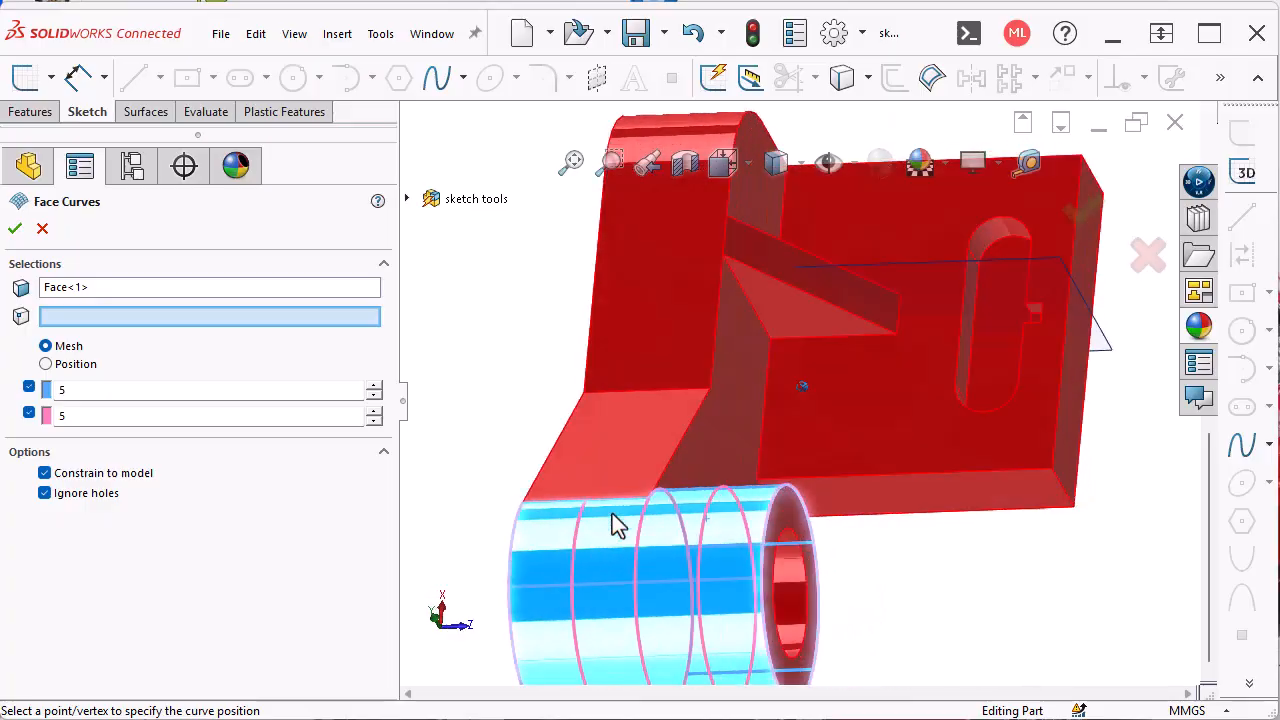
key(Up)
key(Up)
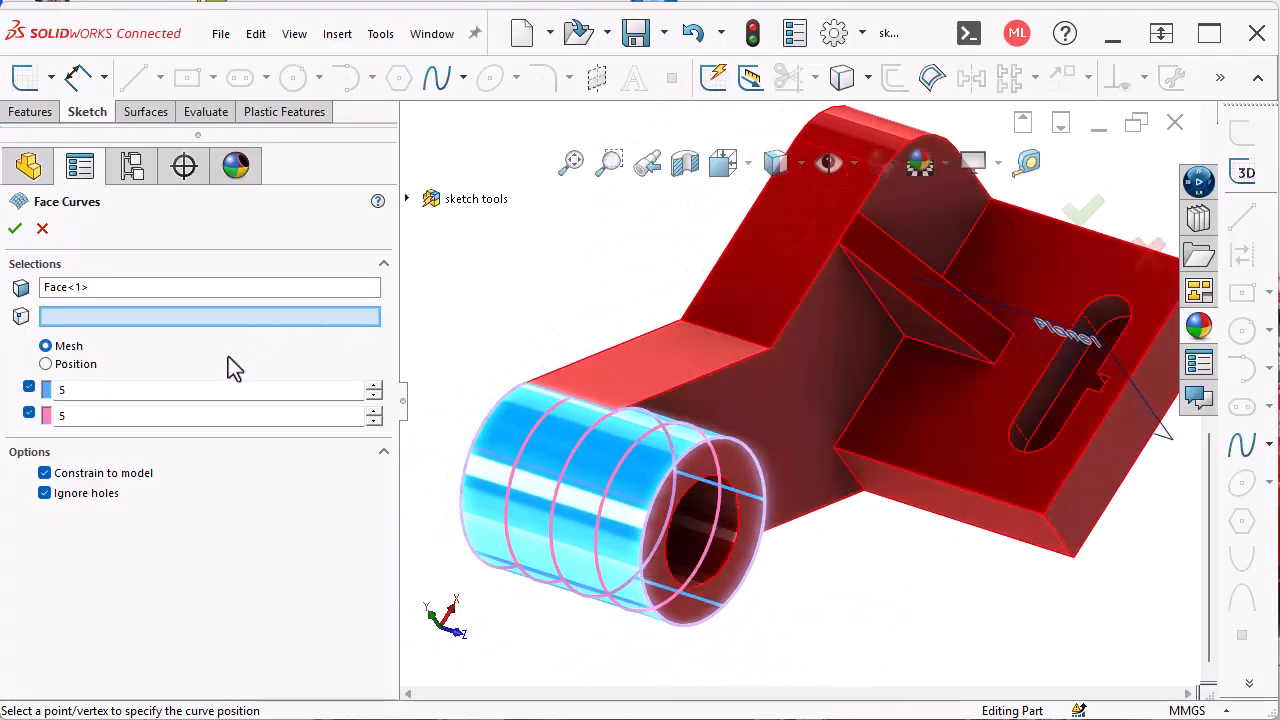
- Increase the face curve mesh on the cylindrical boss to 19 curves in the first direction, running along its length
click(375, 387)
click(375, 387)
click(375, 387)
click(375, 387)
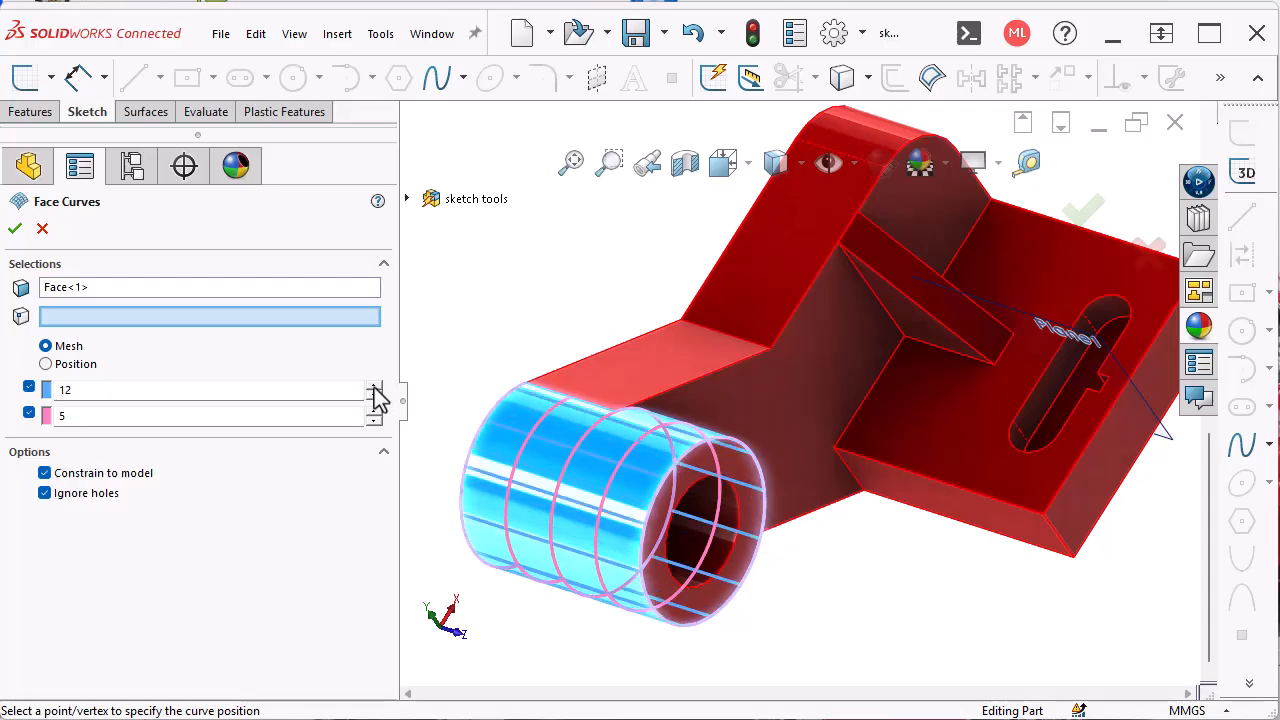
click(375, 387)
click(375, 387)
click(375, 387)
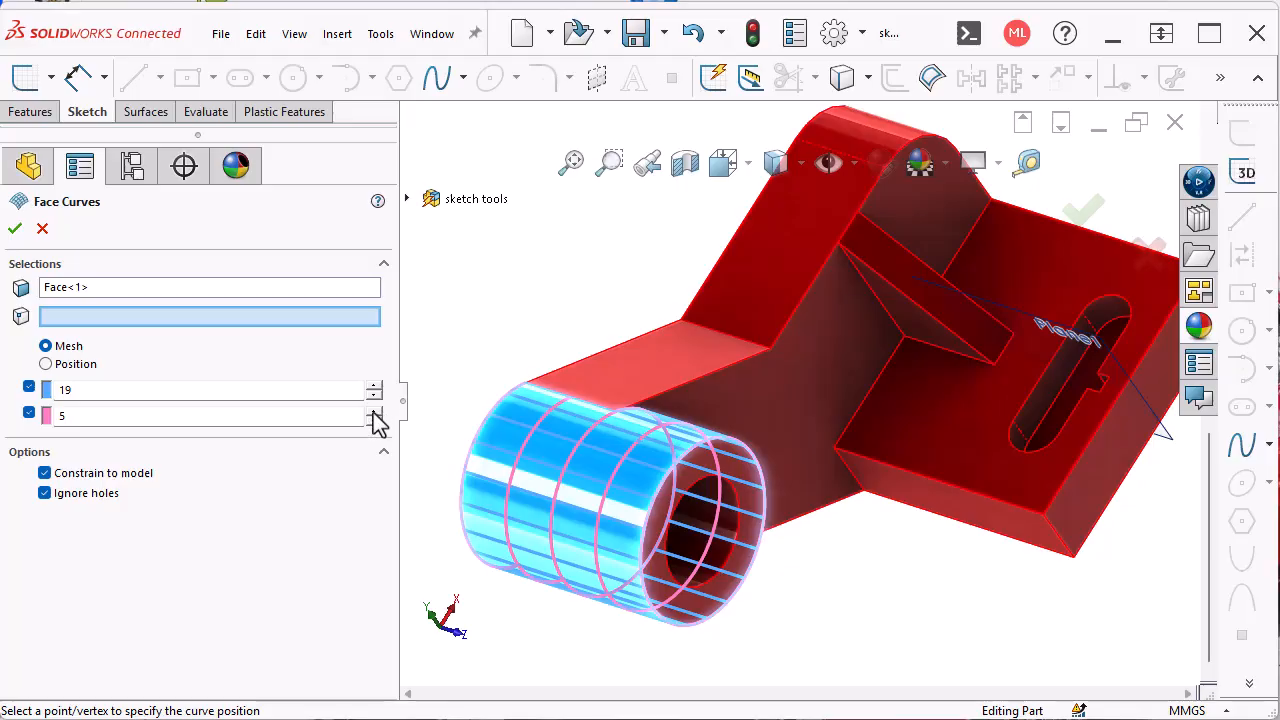
- Set the mesh to 11 curves in the second direction around the boss and create the face curves
click(375, 412)
click(375, 412)
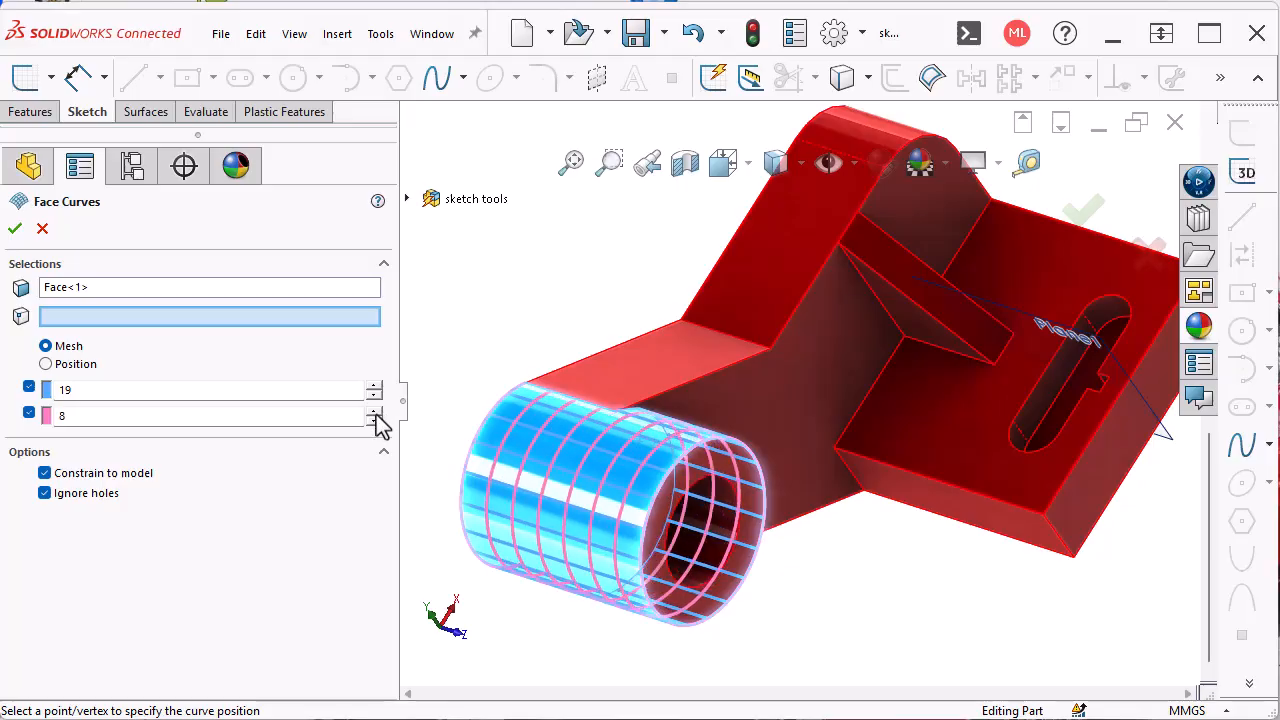
click(375, 412)
click(375, 412)
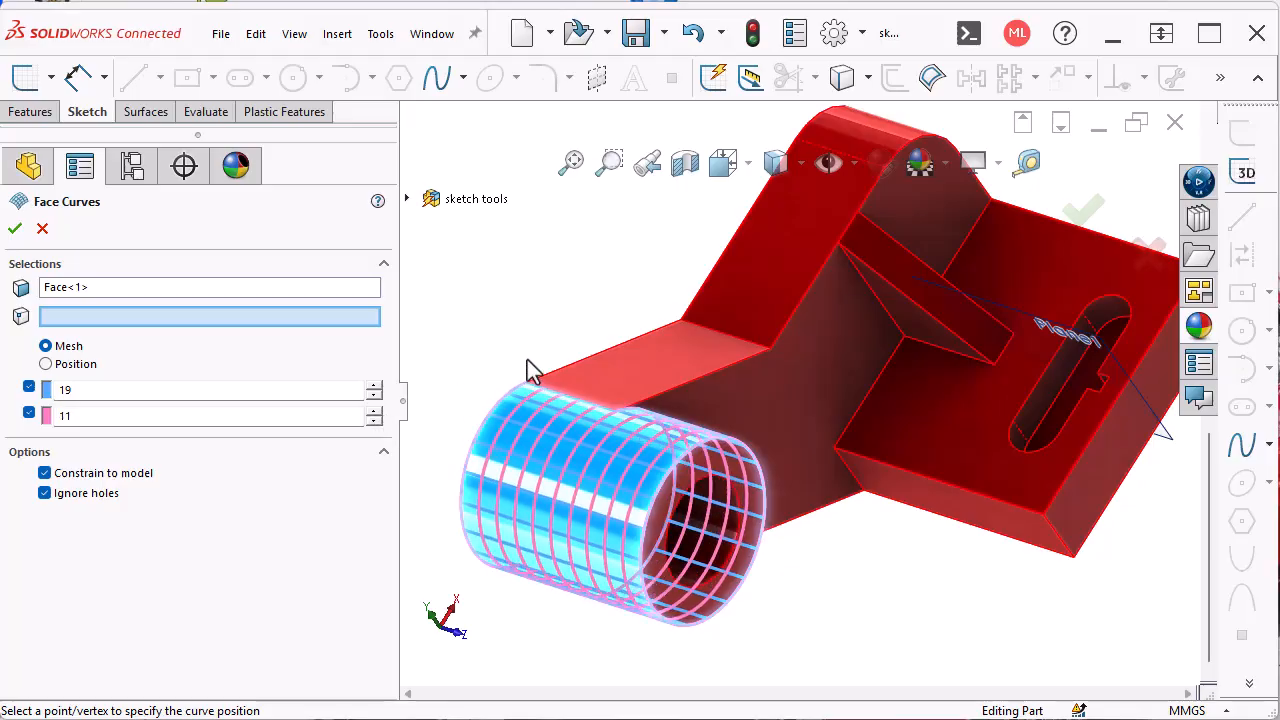
middle_drag(532, 362, 502, 396)
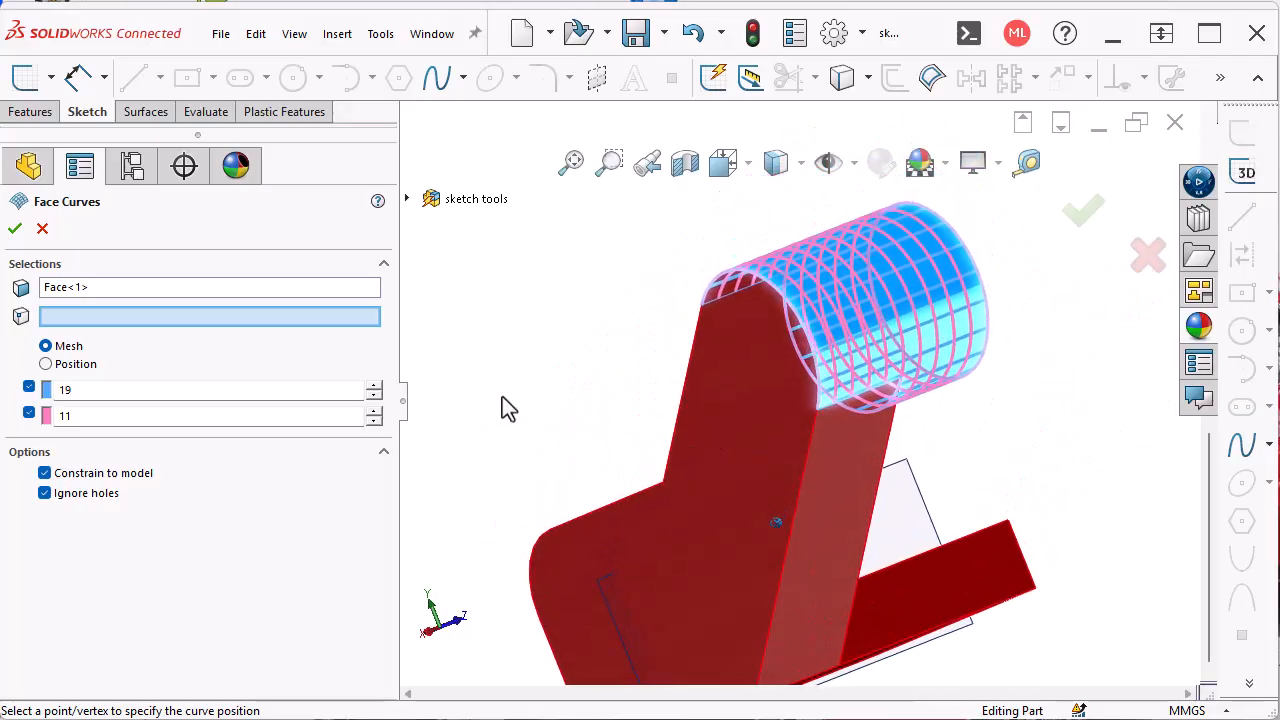
key(Return)
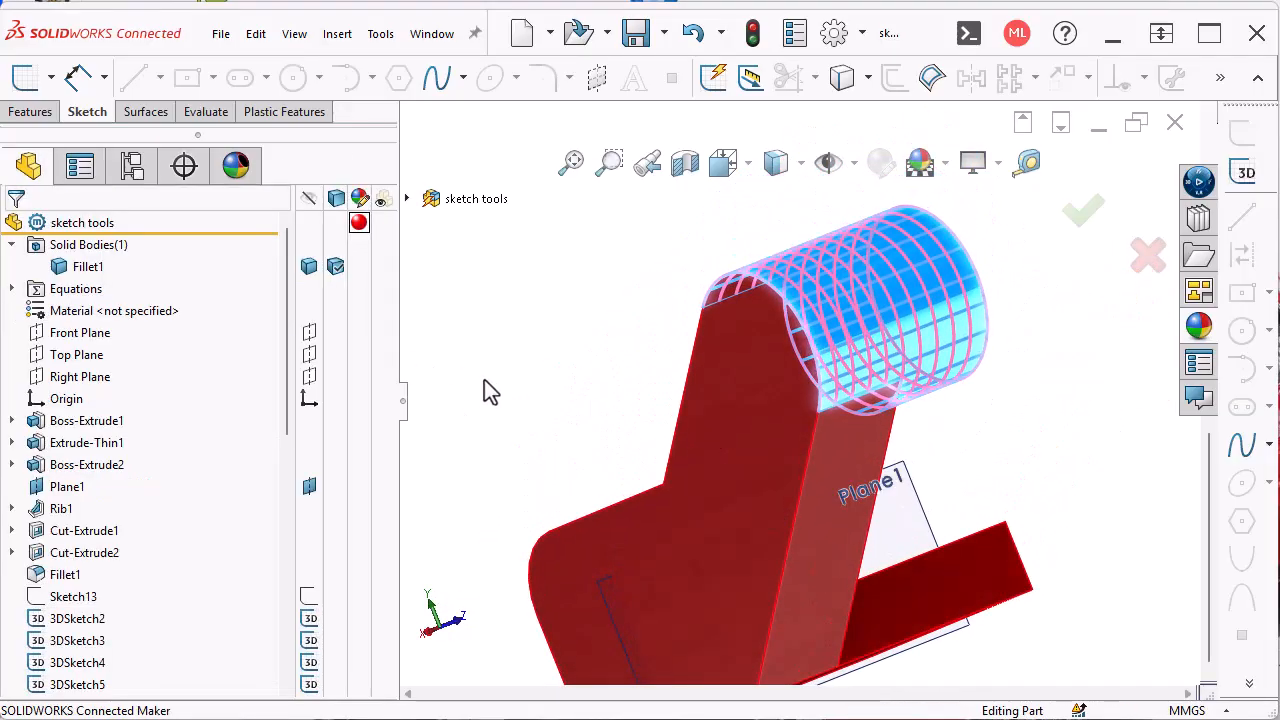
- Inspect the face curves on the cylindrical boss and look through the 3D sketches listed for them in the feature tree
mouse_move(287, 424)
mouse_down()
mouse_move(265, 690)
mouse_move(330, 367)
mouse_up()
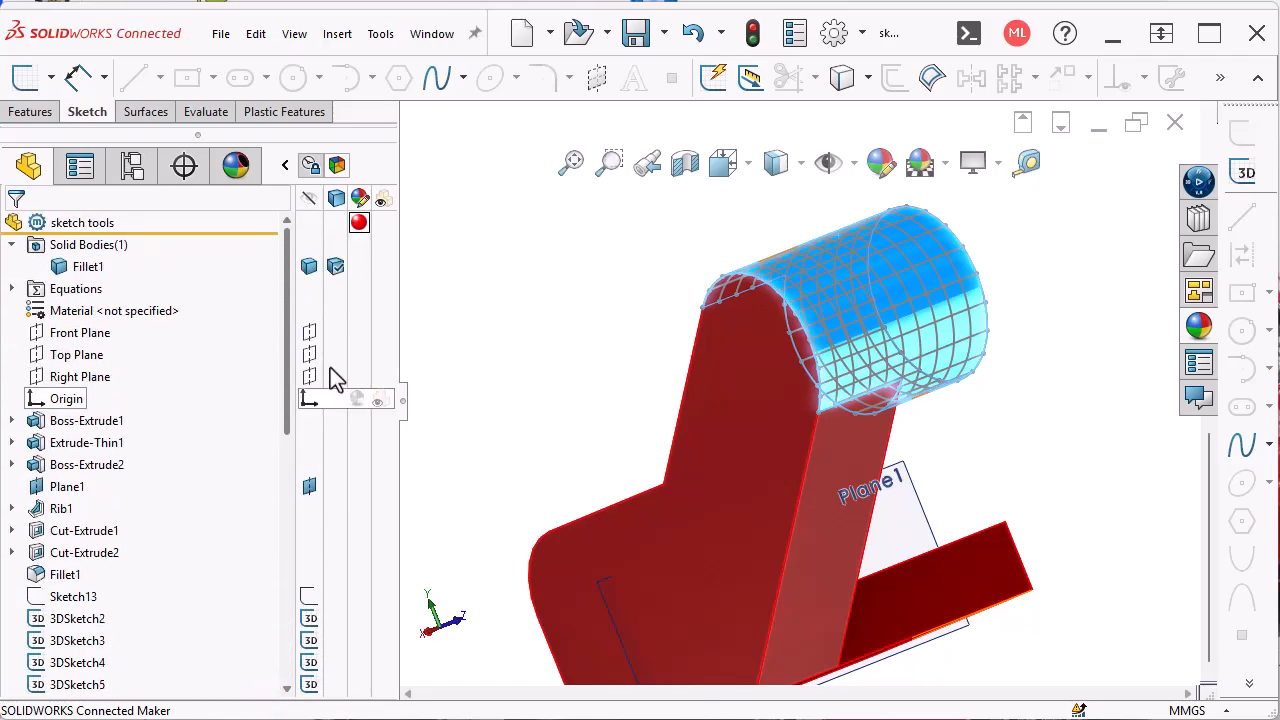
click(597, 364)
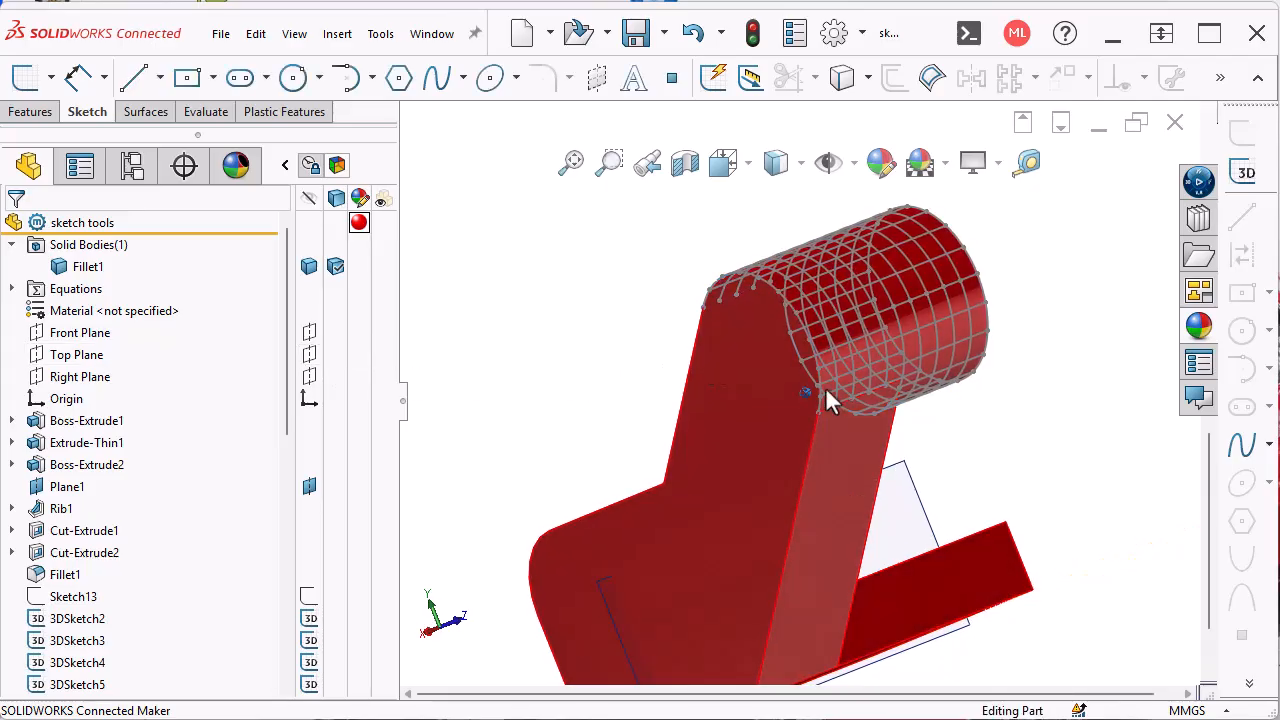
middle_drag(825, 387, 714, 383)
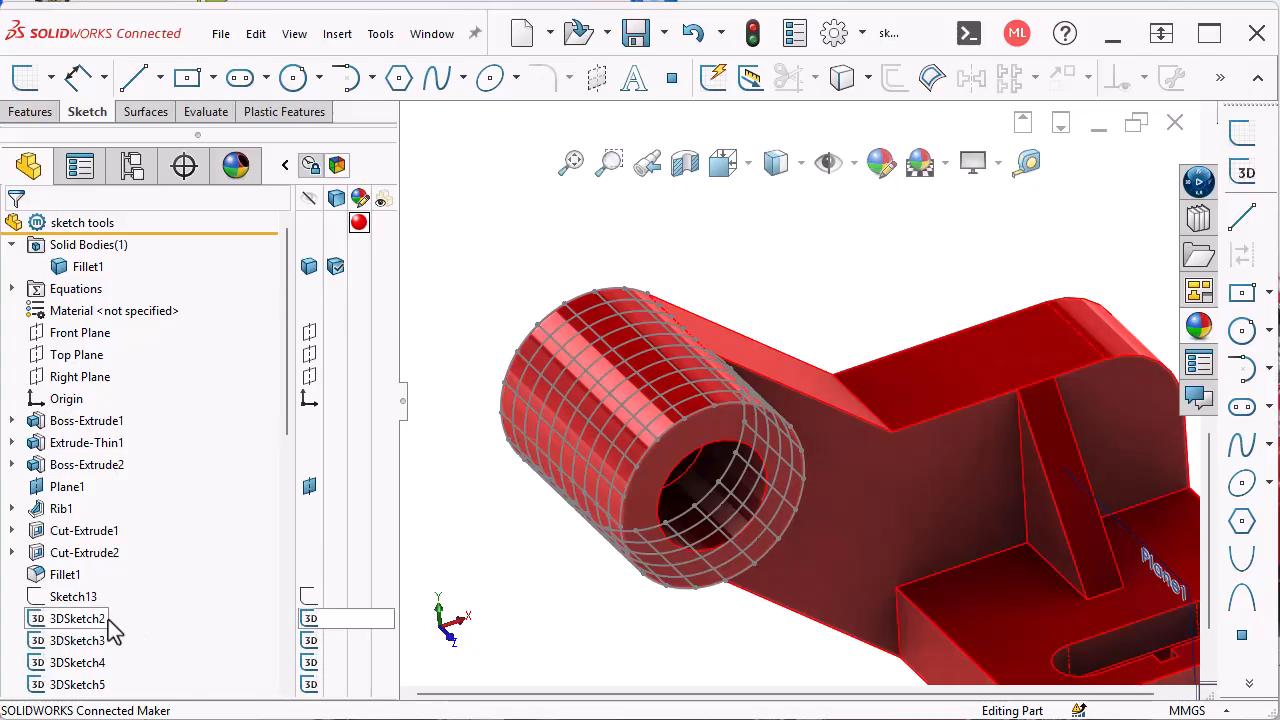
scroll(112, 617, down, 7)
scroll(110, 626, down, 2)
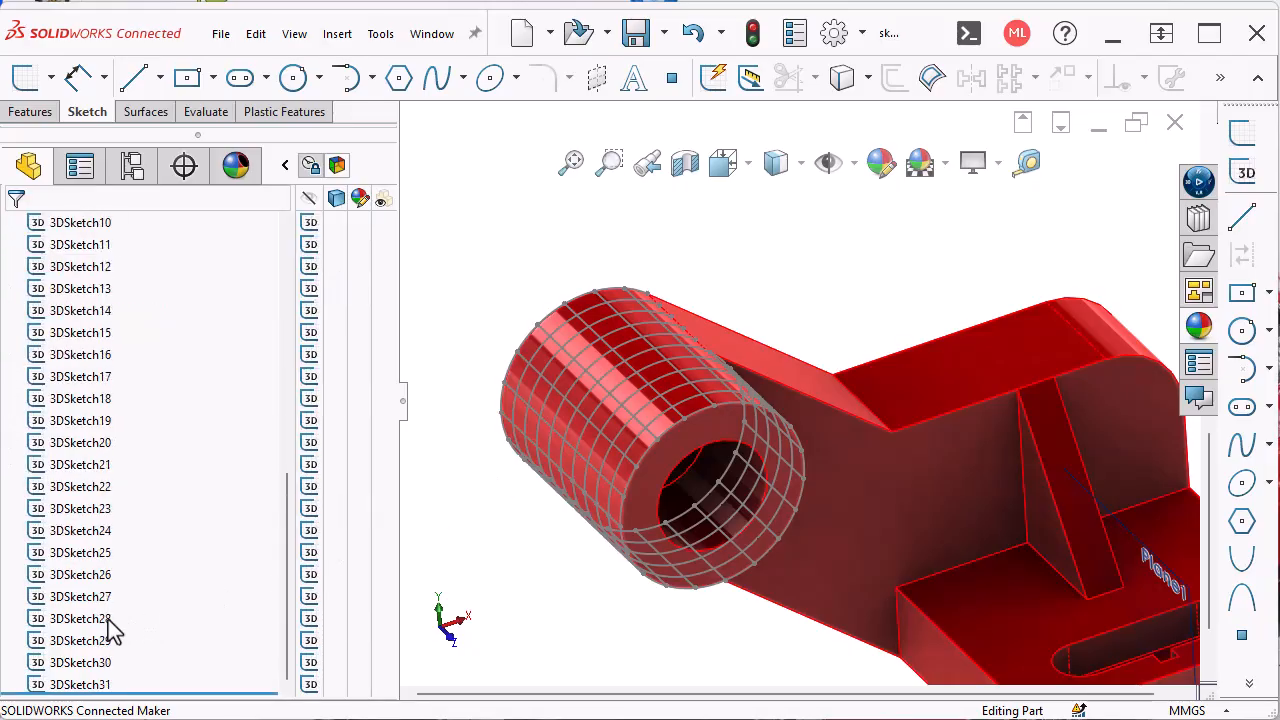